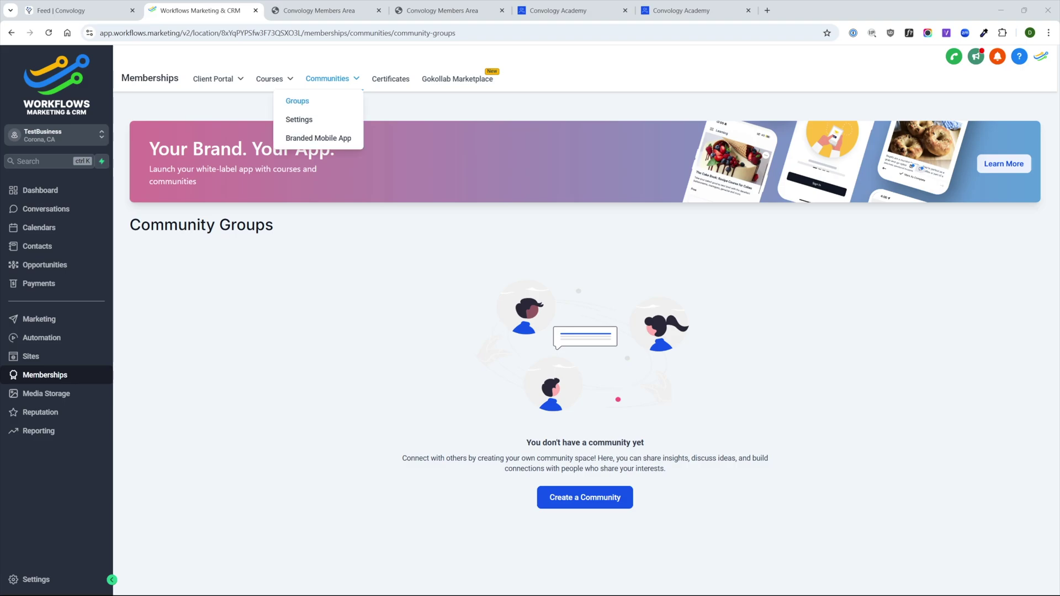
click(298, 120)
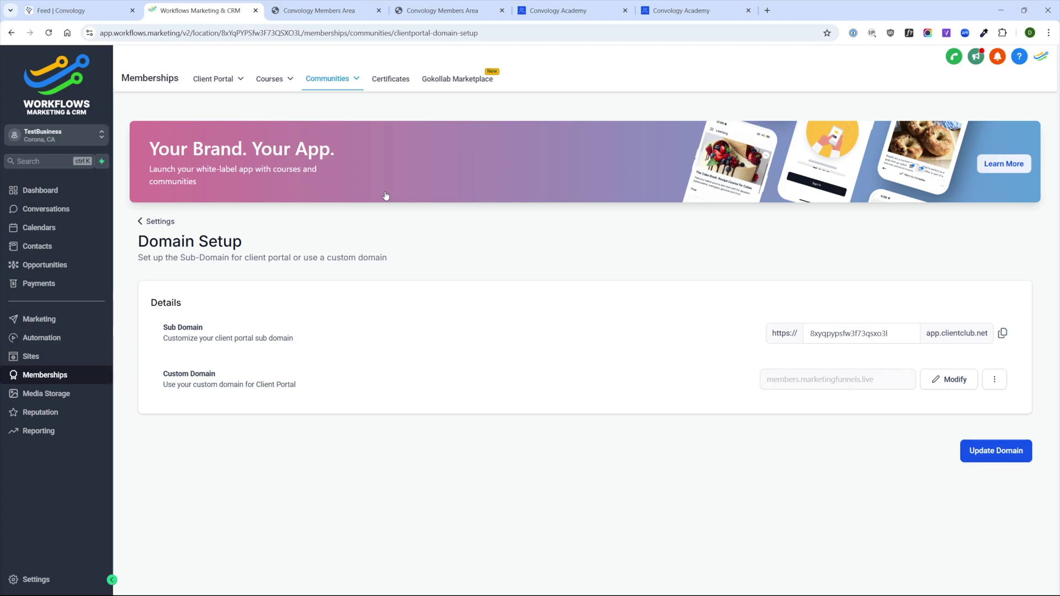
click(161, 221)
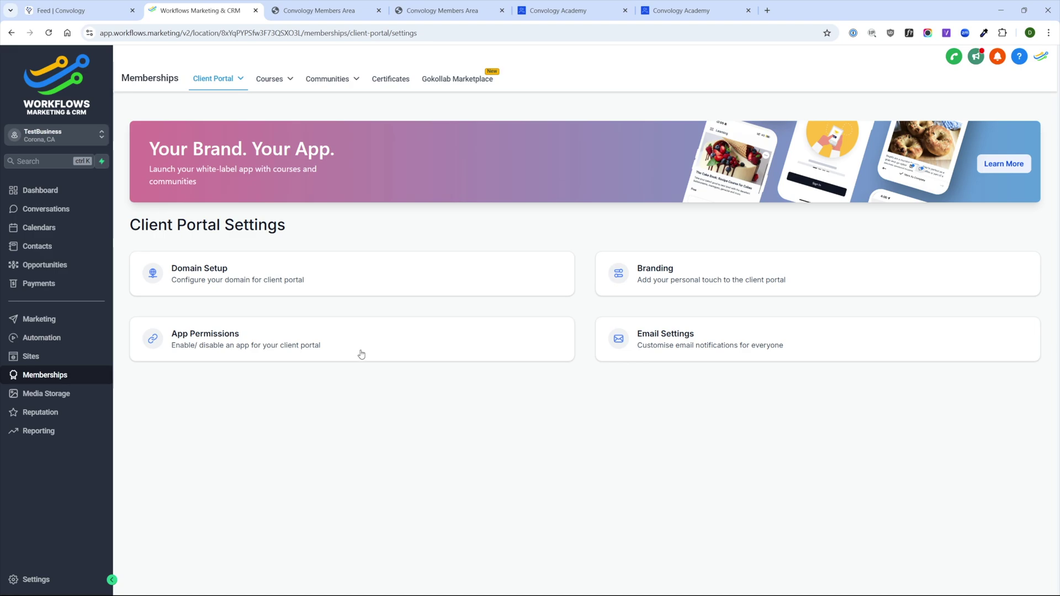
click(337, 79)
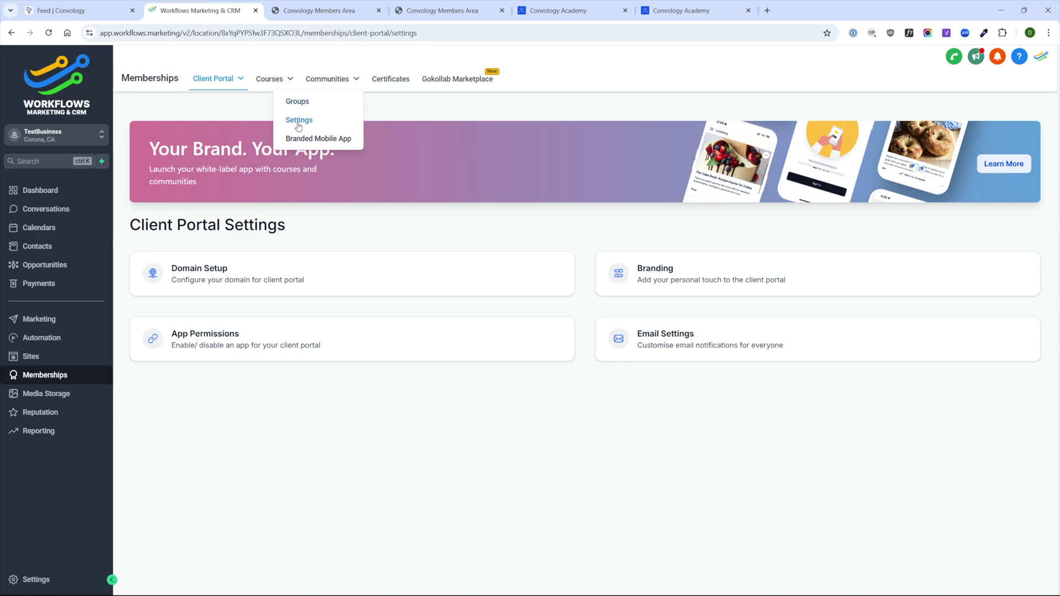
click(297, 101)
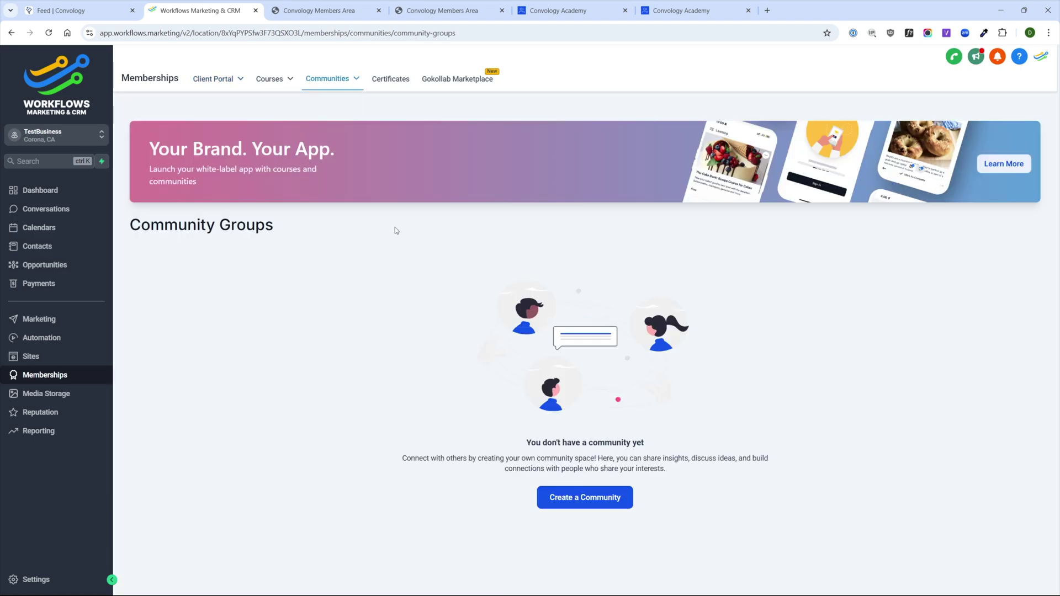
- Start a new community group and enter its name, Tech Help Community
click(583, 497)
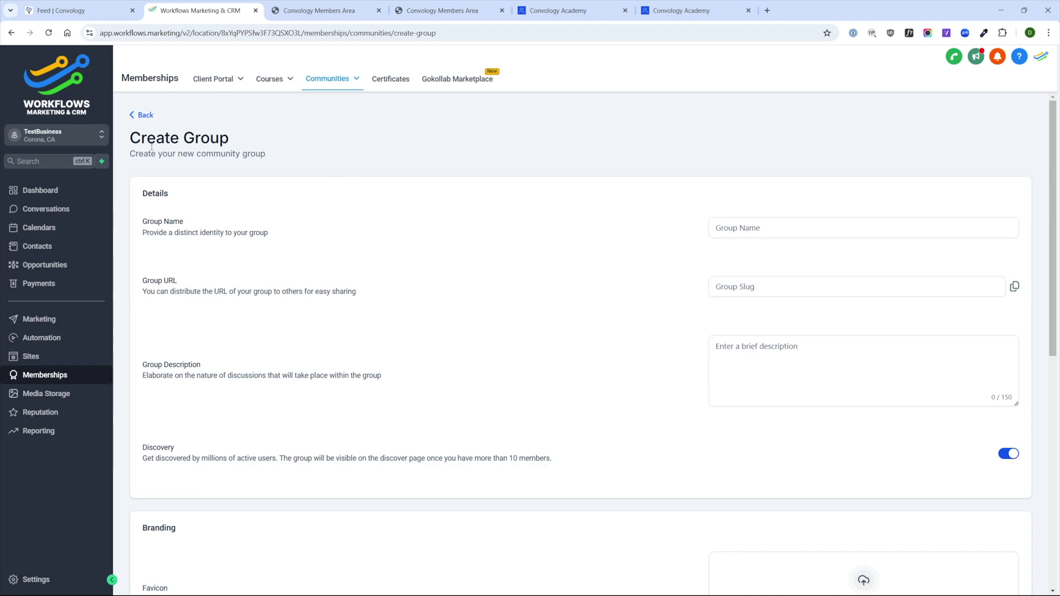
drag(179, 138, 272, 152)
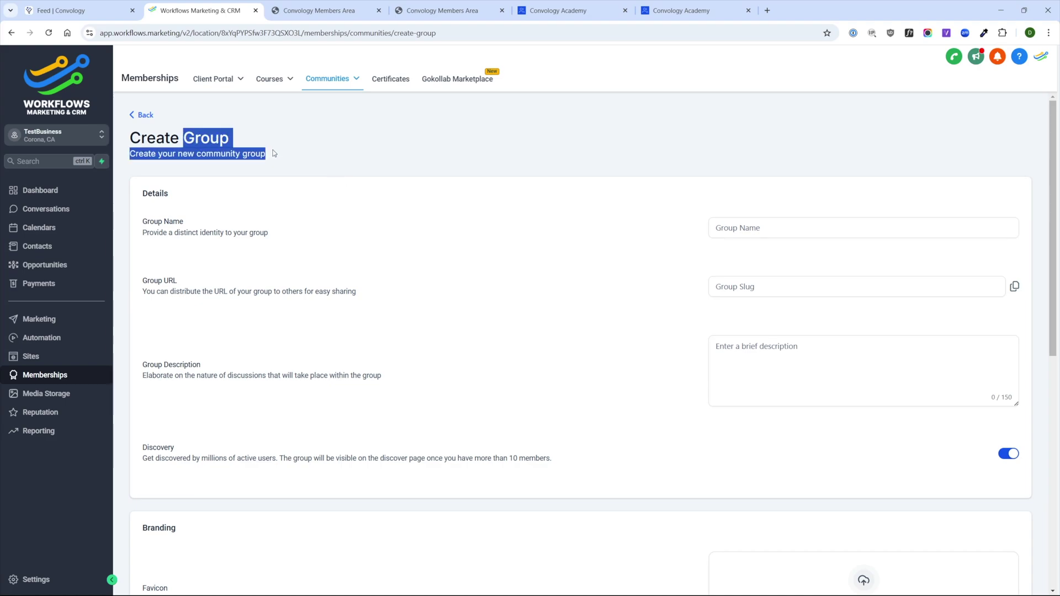
click(275, 153)
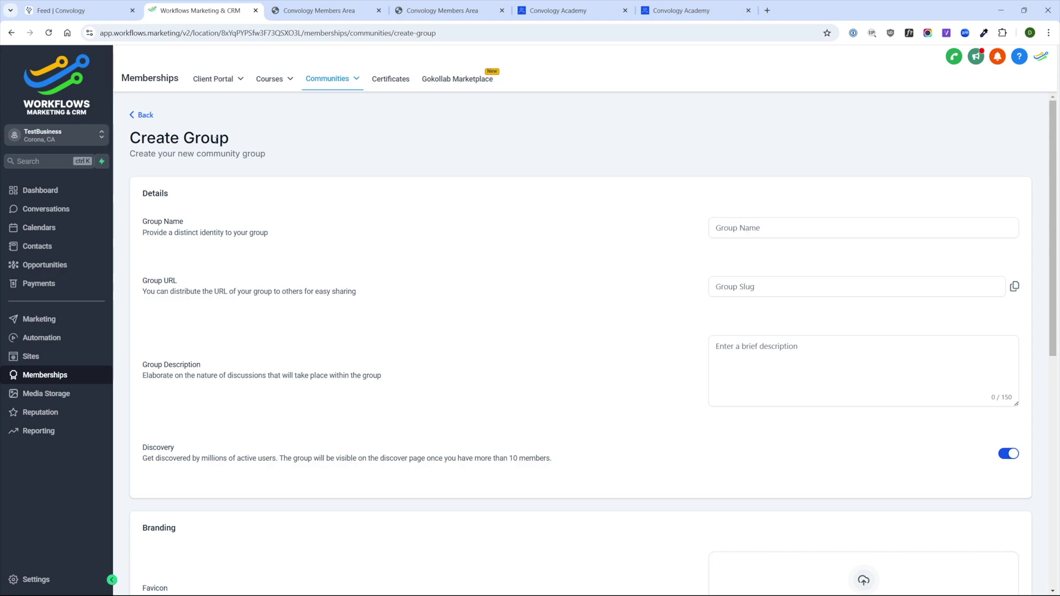
click(727, 231)
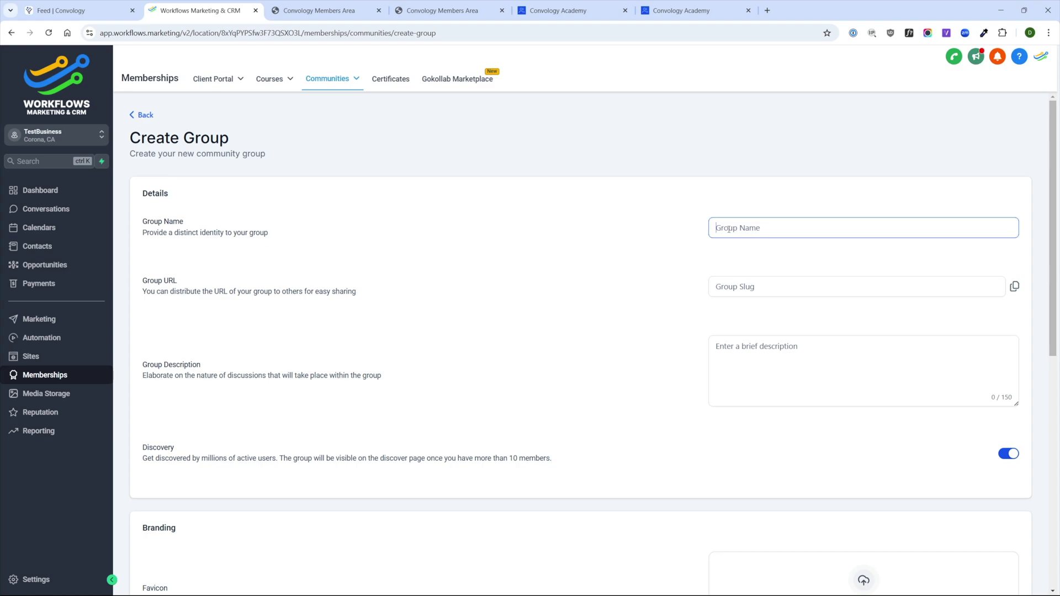
text(a)
key(BackSpace)
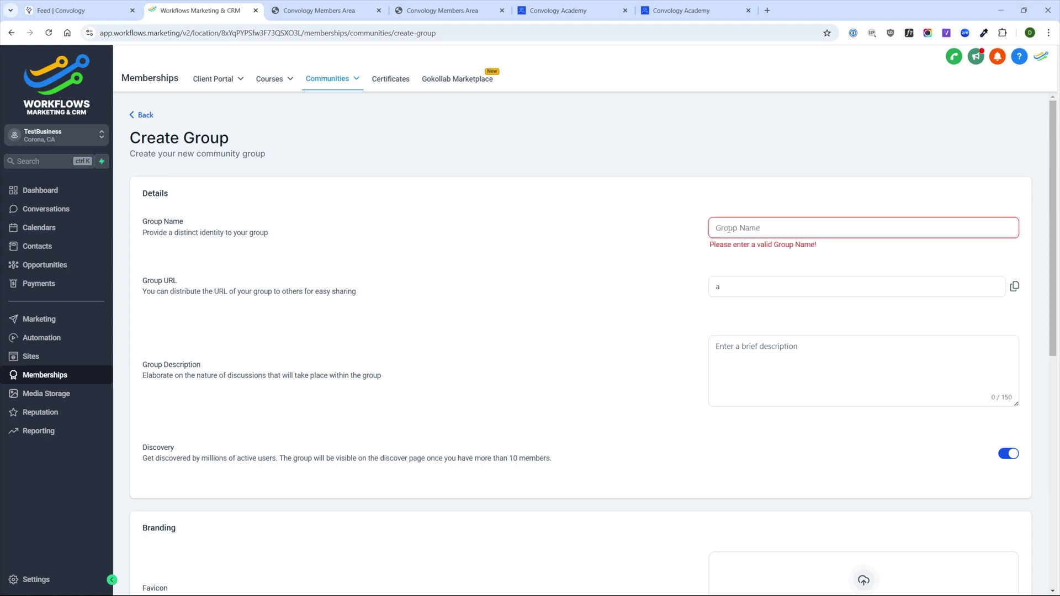
text(Tech He)
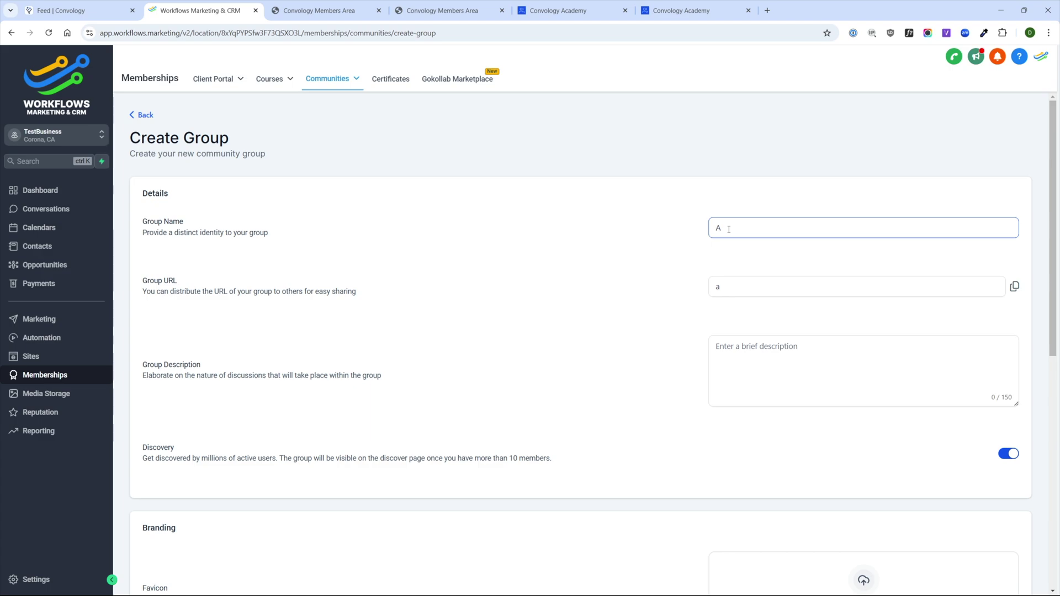
- Drop highlevel.course.png in as the cover image and create the group
scroll(578, 299, down, 6)
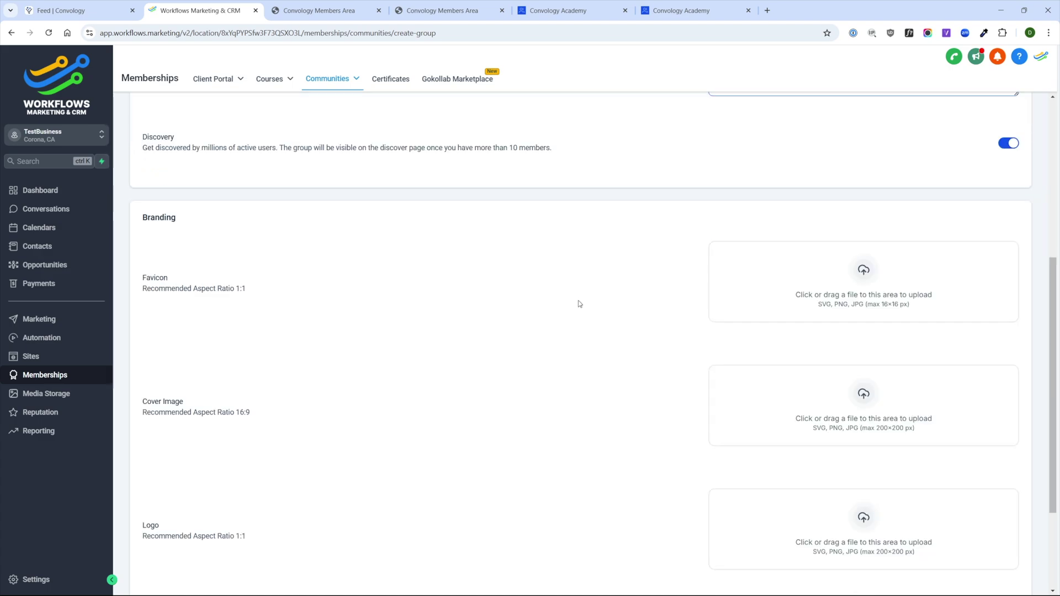
scroll(578, 300, down, 2)
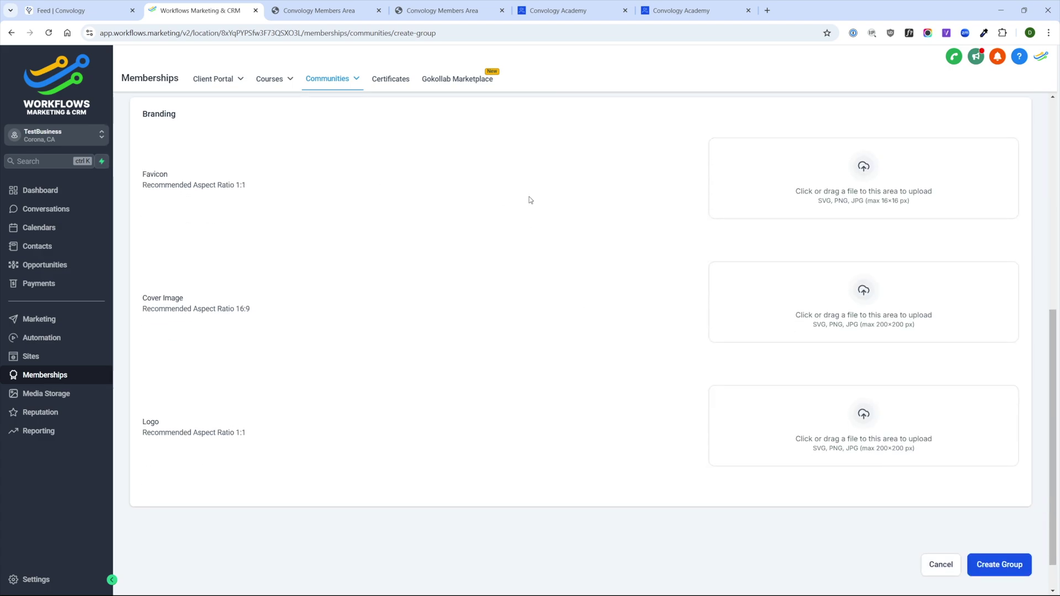
scroll(348, 191, up, 2)
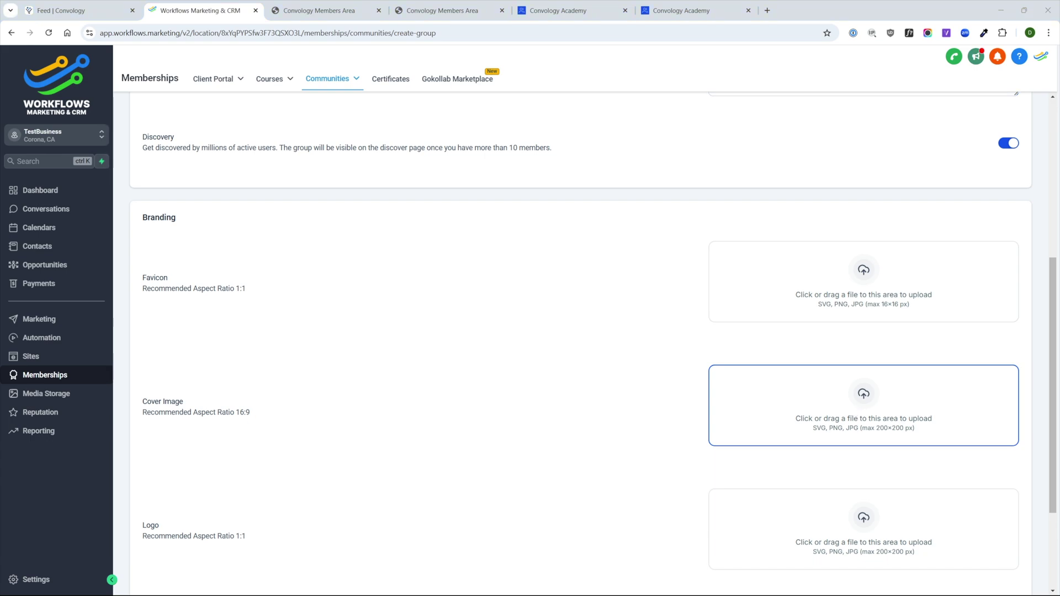
drag(863, 406, 821, 421)
scroll(794, 425, down, 3)
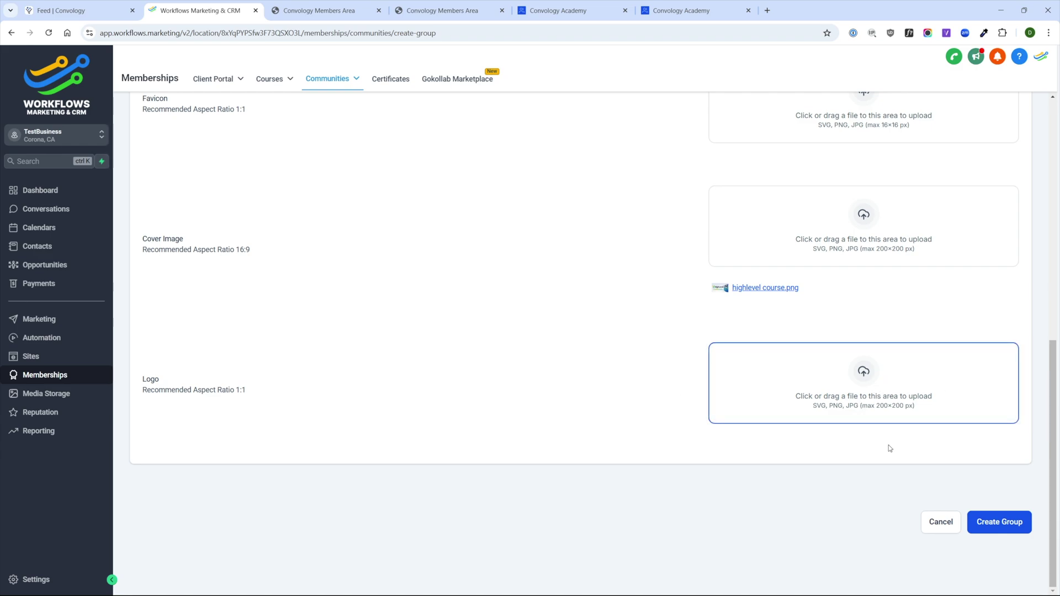
click(1003, 525)
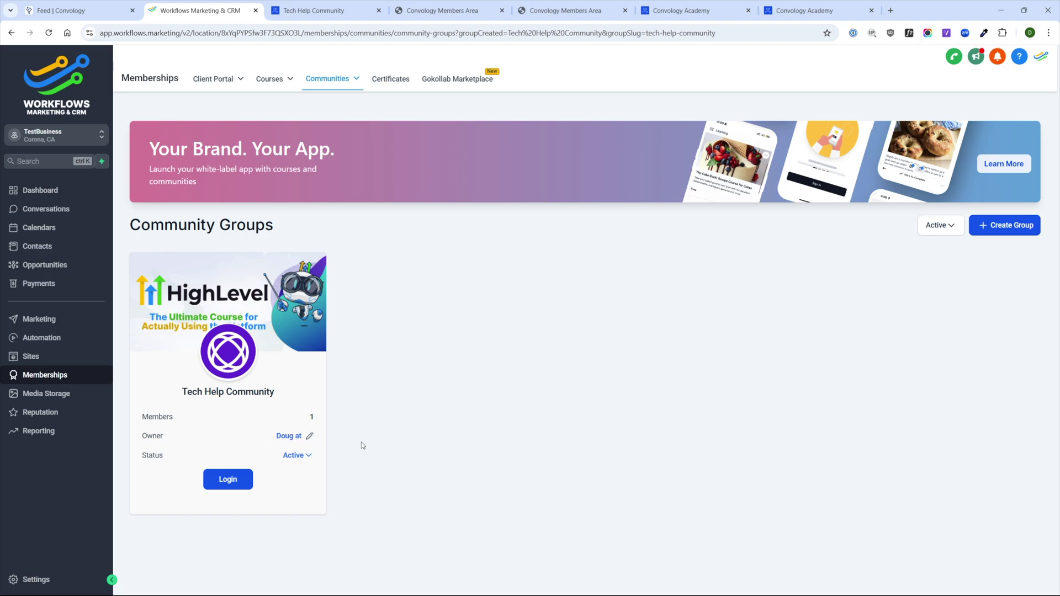
- Check the group's status options, leave it Active, and log into its member site
click(308, 455)
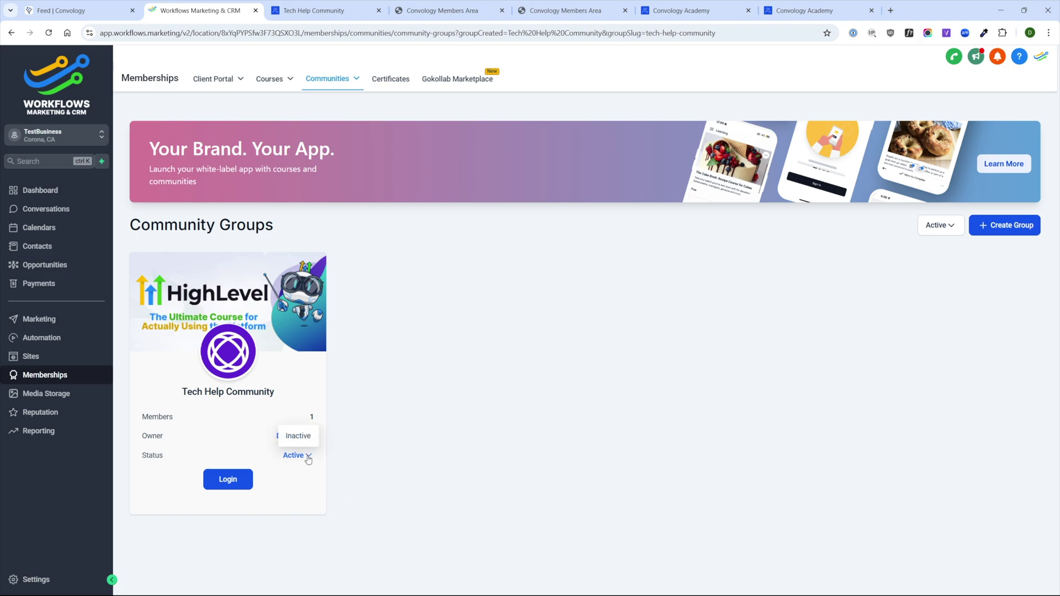
click(299, 500)
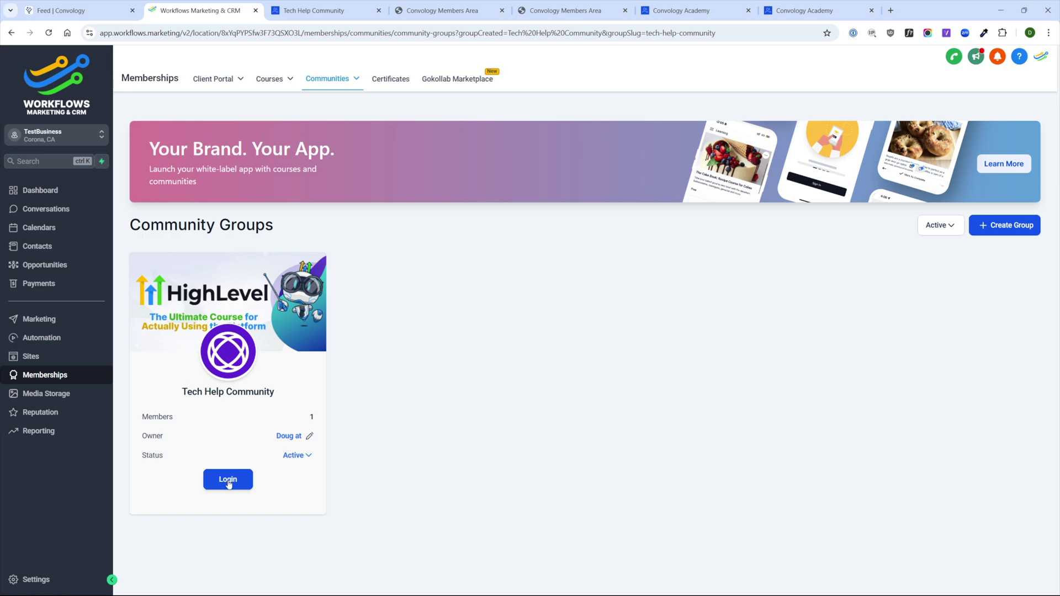
click(227, 482)
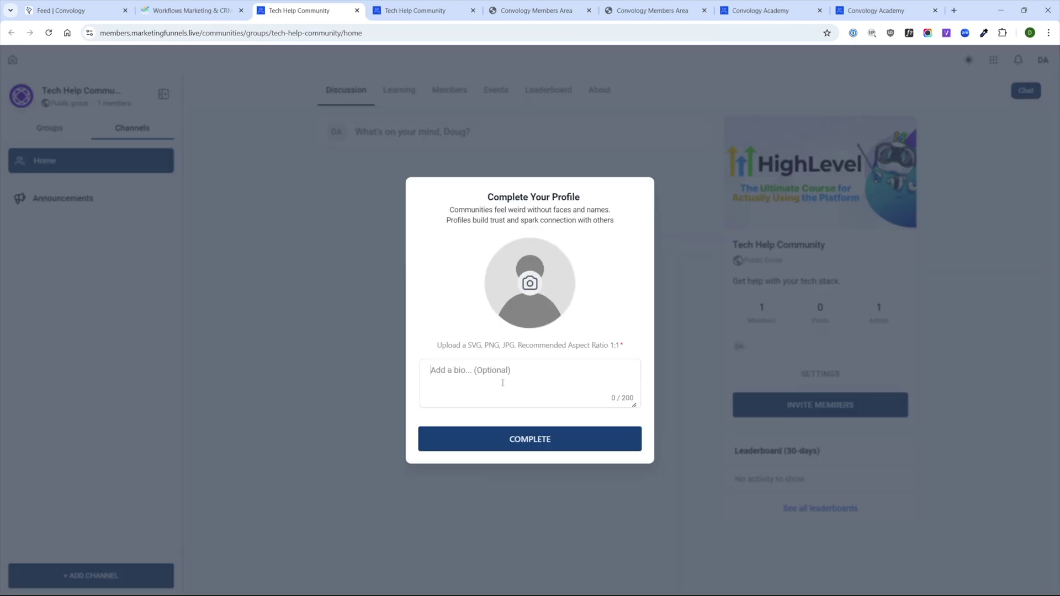
- Complete the member profile with a short bio and the Convology logo as the avatar
click(503, 383)
text(This is Doug)
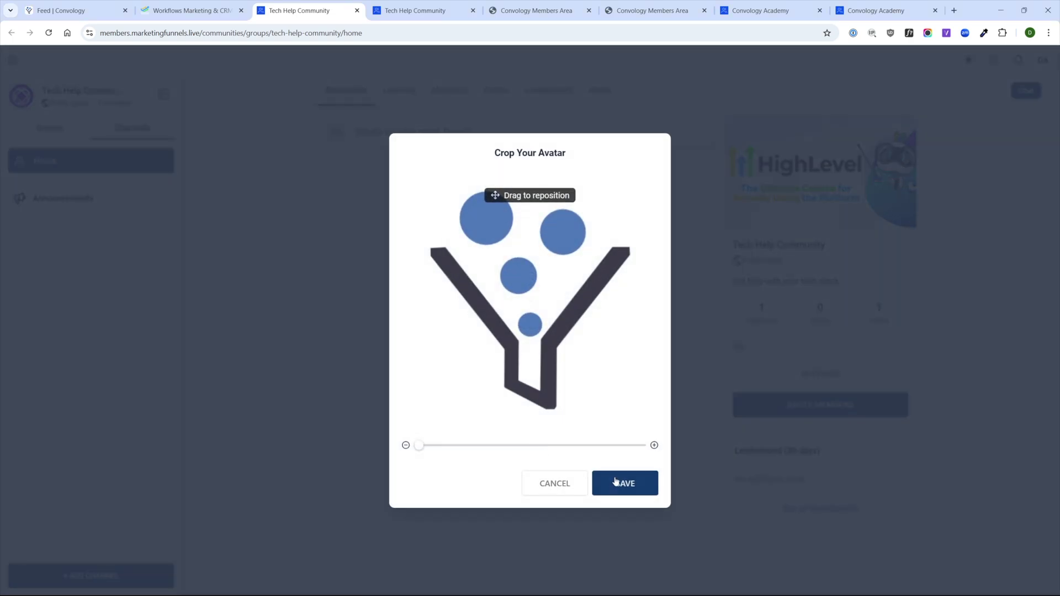
click(617, 482)
click(543, 458)
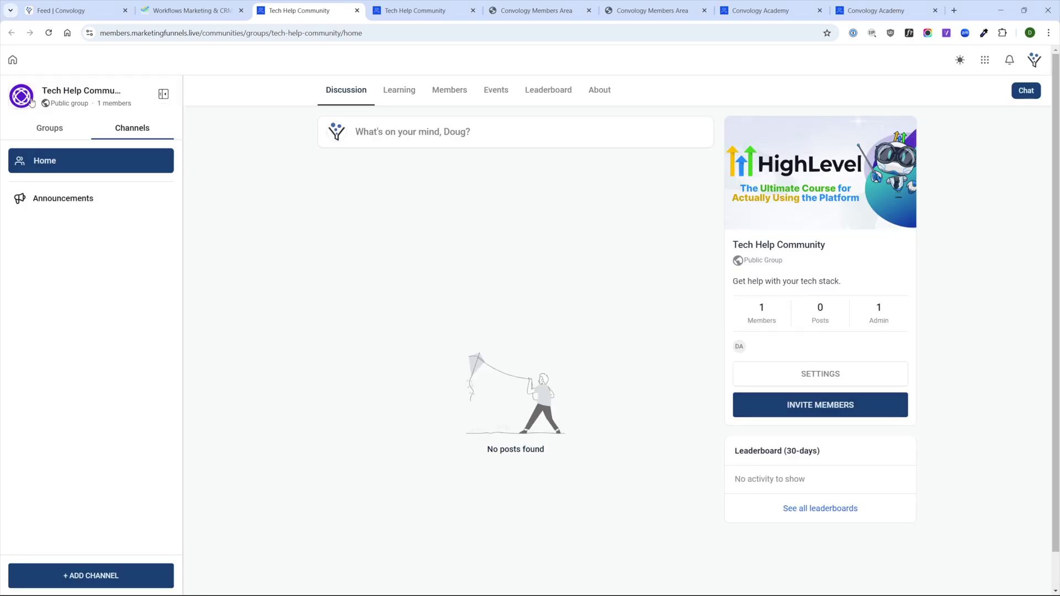
- Check the community groups tab, return to the Tech Help site, and open Settings
key(ctrl+shift+Tab)
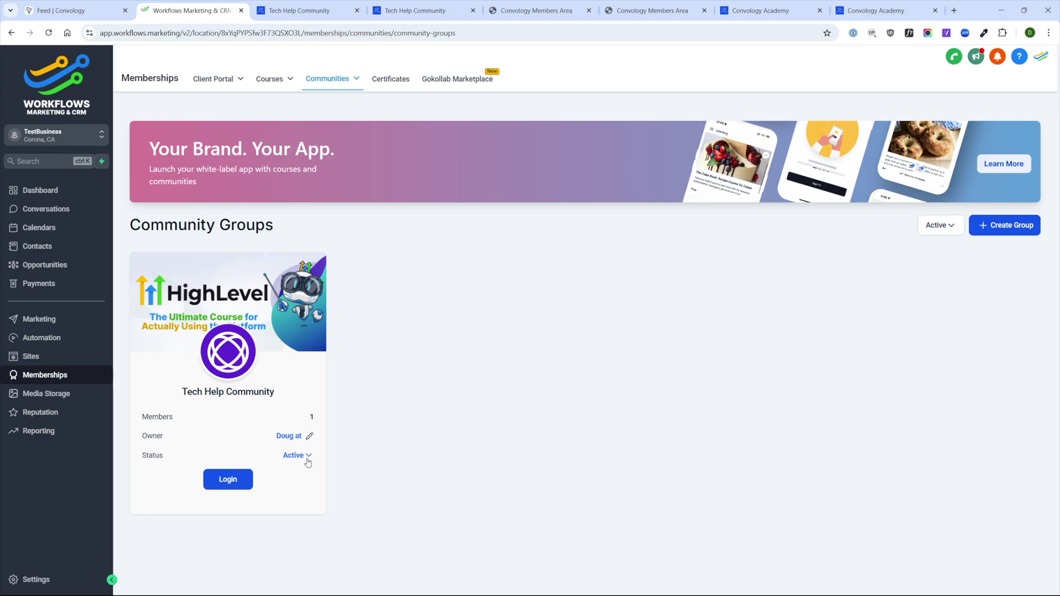
key(ctrl+Tab)
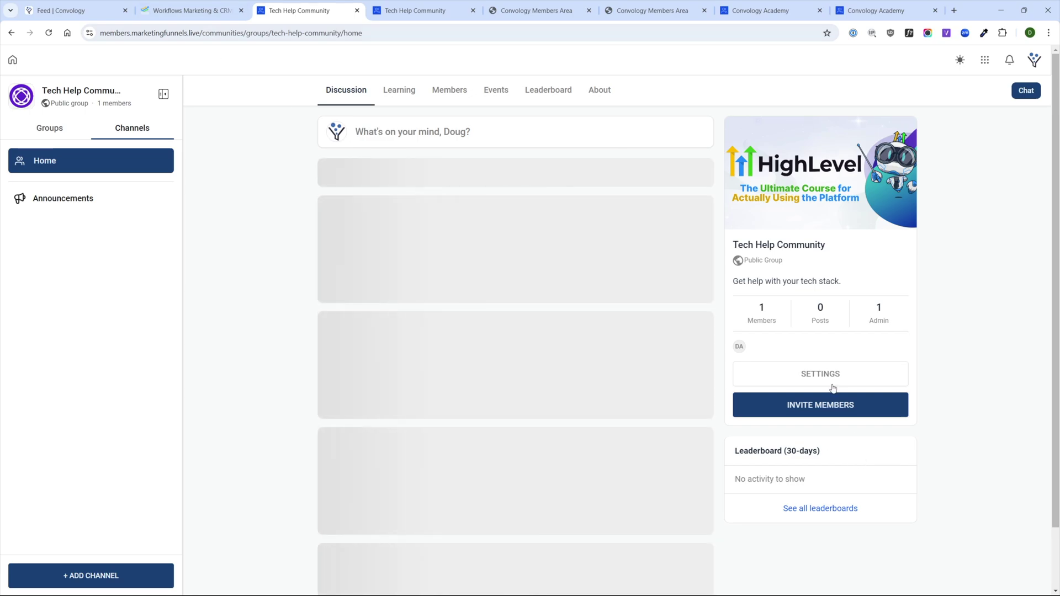
click(818, 374)
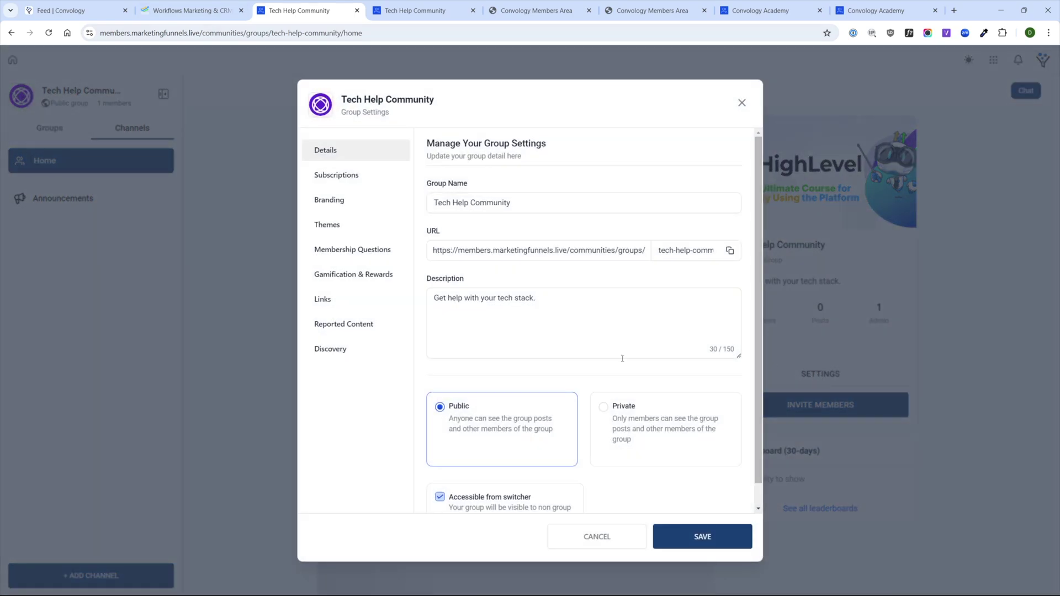
- Upload favicon-new.png as the favicon, a new cover image, and convology profile.png as the logo
scroll(622, 358, down, 1)
scroll(552, 386, up, 1)
click(343, 204)
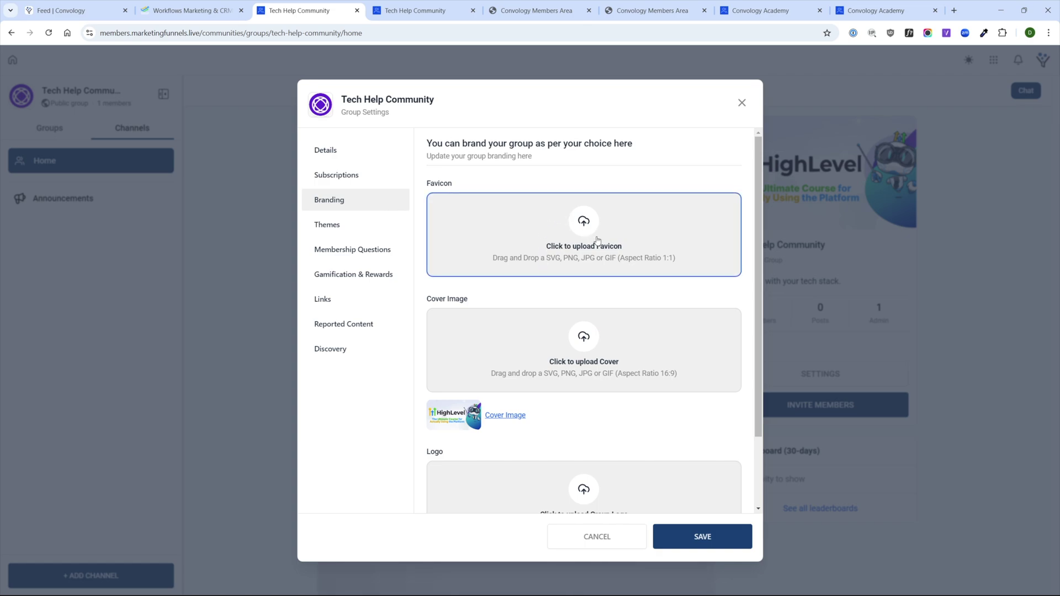
click(584, 223)
click(585, 340)
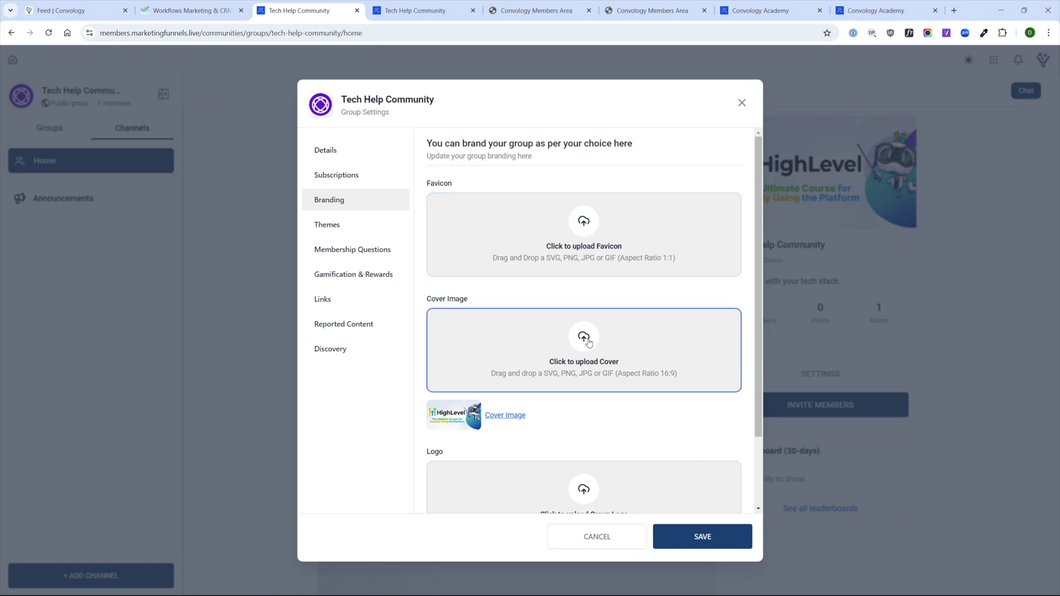
scroll(591, 355, down, 3)
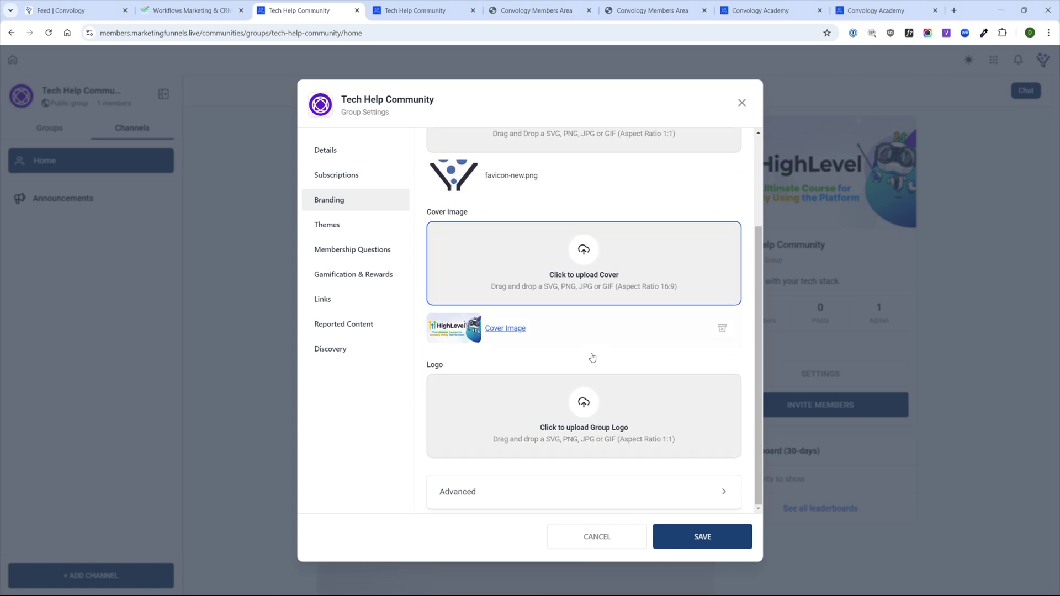
click(584, 404)
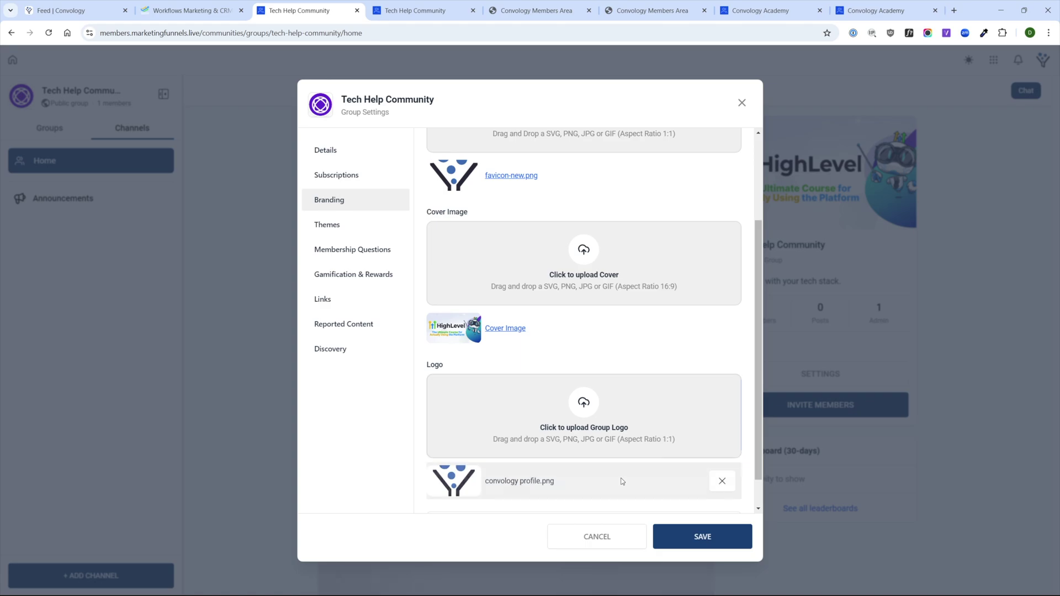
- Expand the advanced branding options, then close settings and return to the groups admin page
scroll(552, 436, down, 1)
click(638, 490)
click(740, 104)
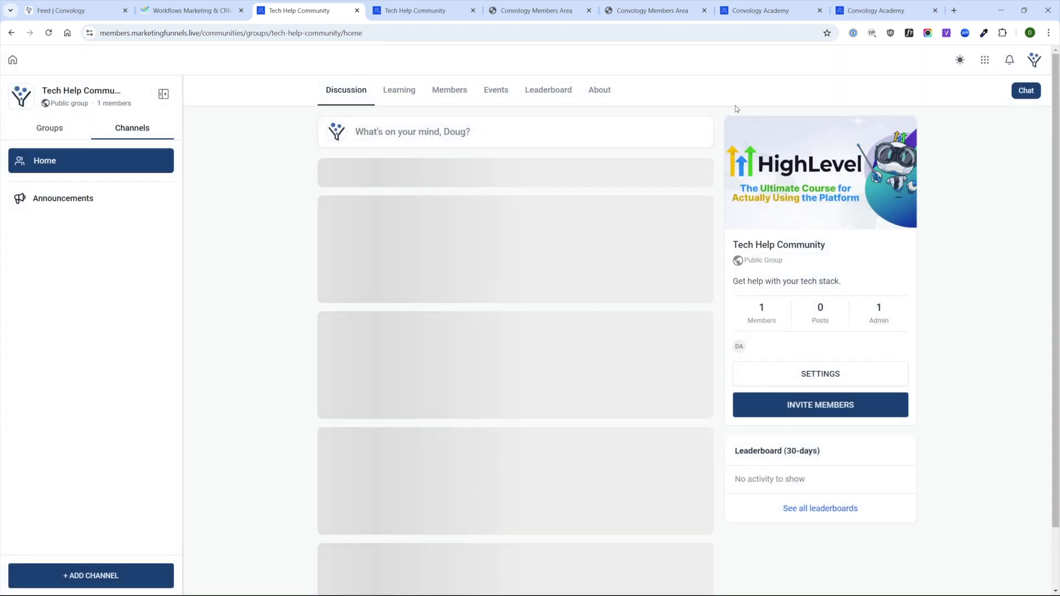
click(190, 10)
- Set Tech Help Community to Private, save it, and view its subscription options
click(49, 33)
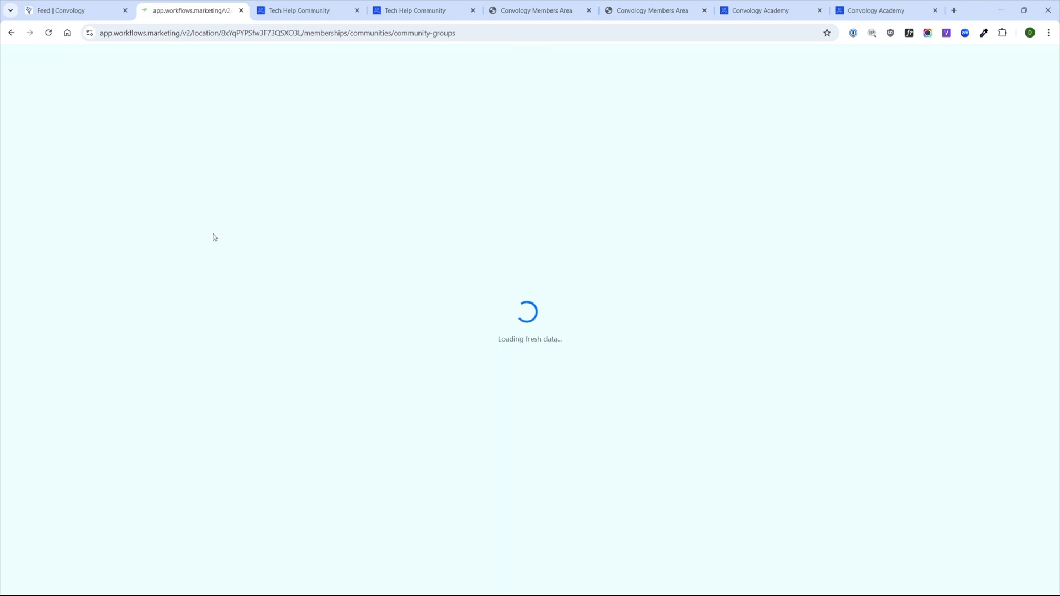
click(301, 7)
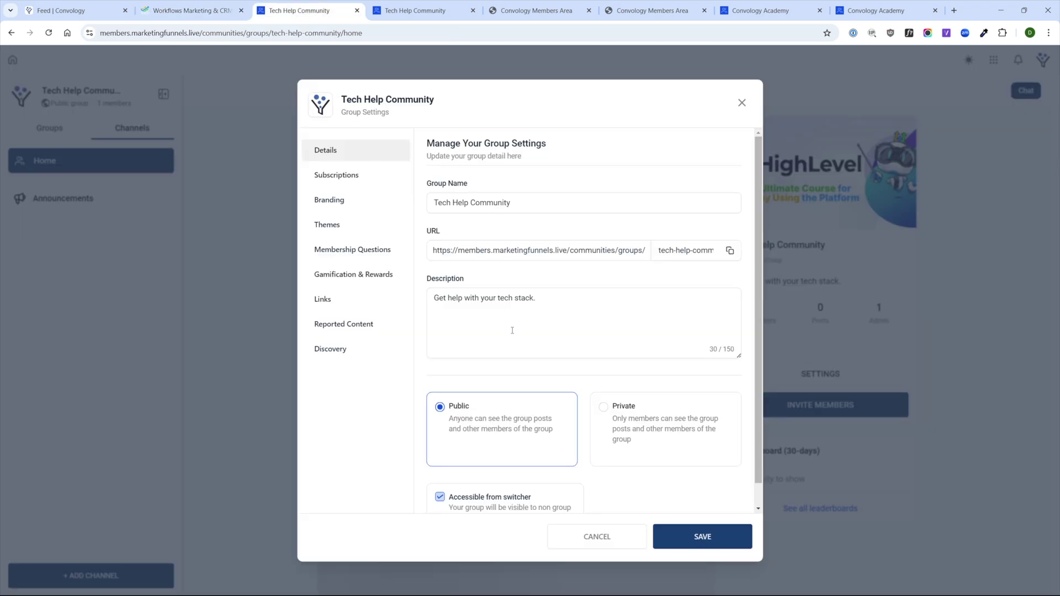
scroll(512, 330, down, 1)
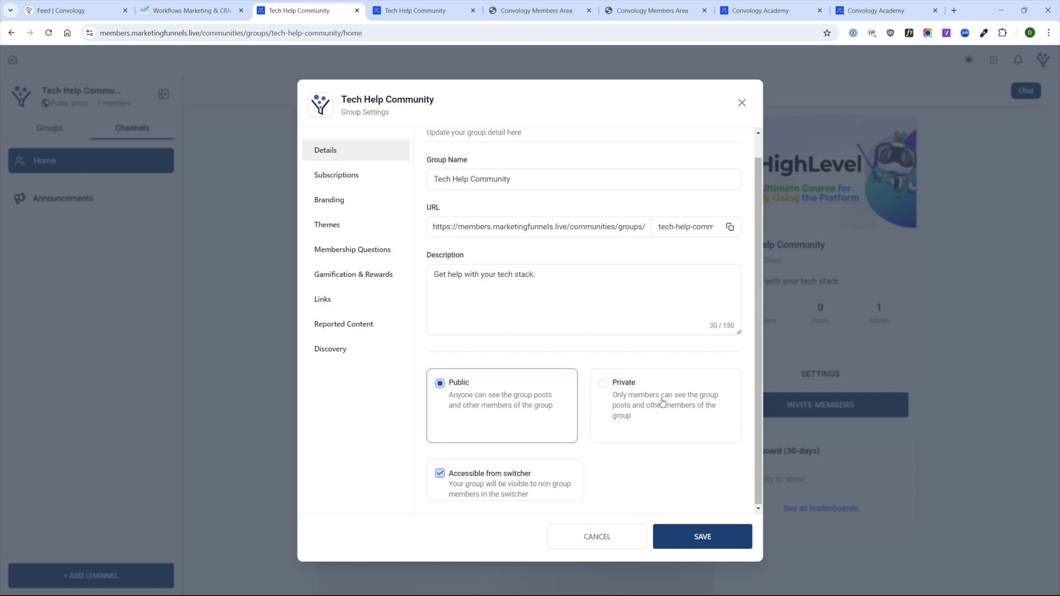
click(662, 401)
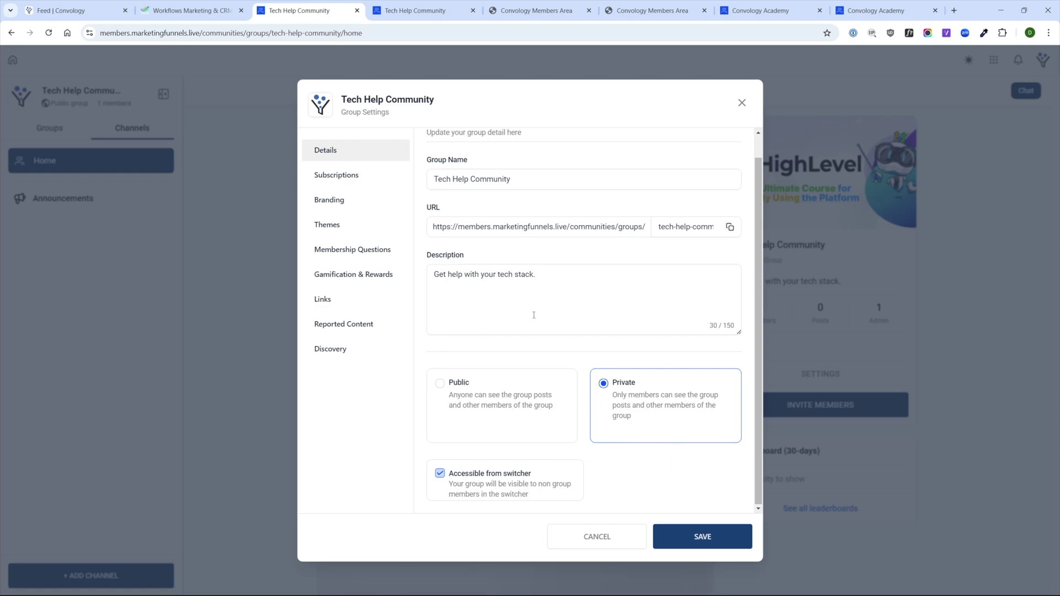
click(725, 544)
click(347, 180)
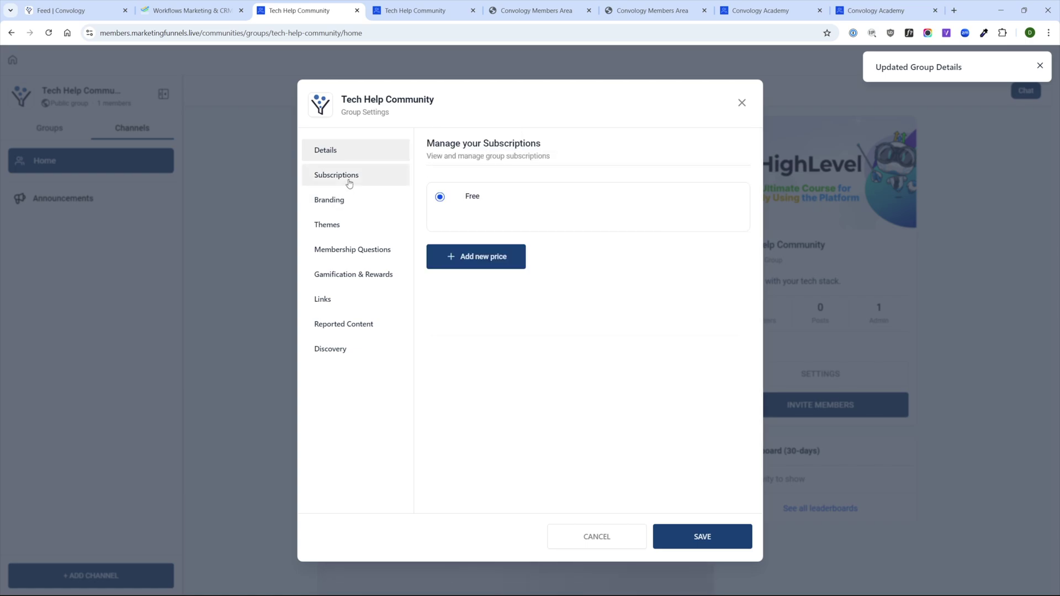
- Try adding a price with a 7-day trial in test mode; it fails
click(475, 257)
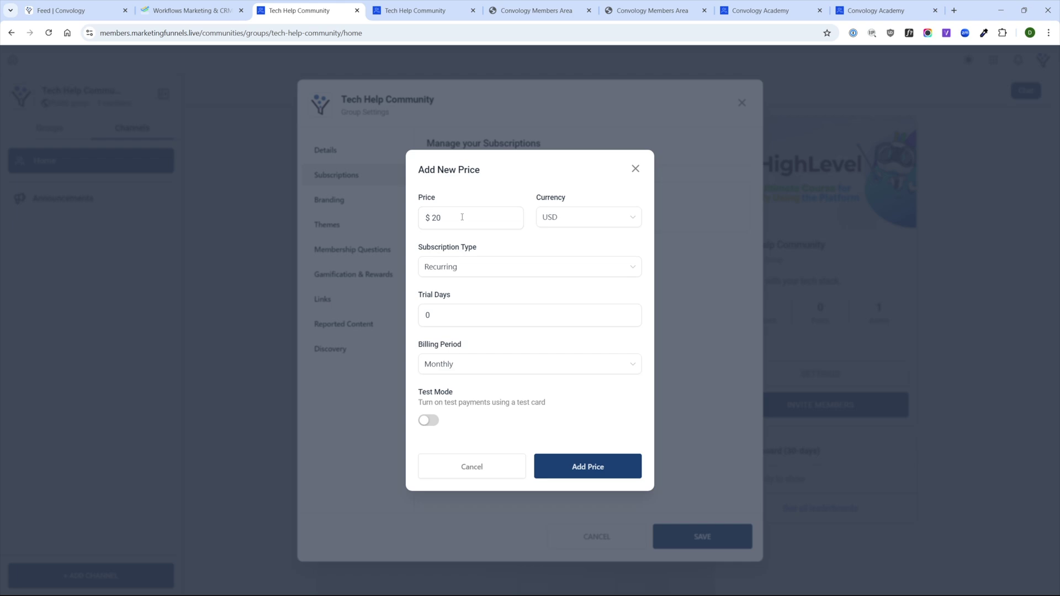
double_click(462, 217)
double_click(473, 313)
text(7)
click(428, 420)
click(593, 470)
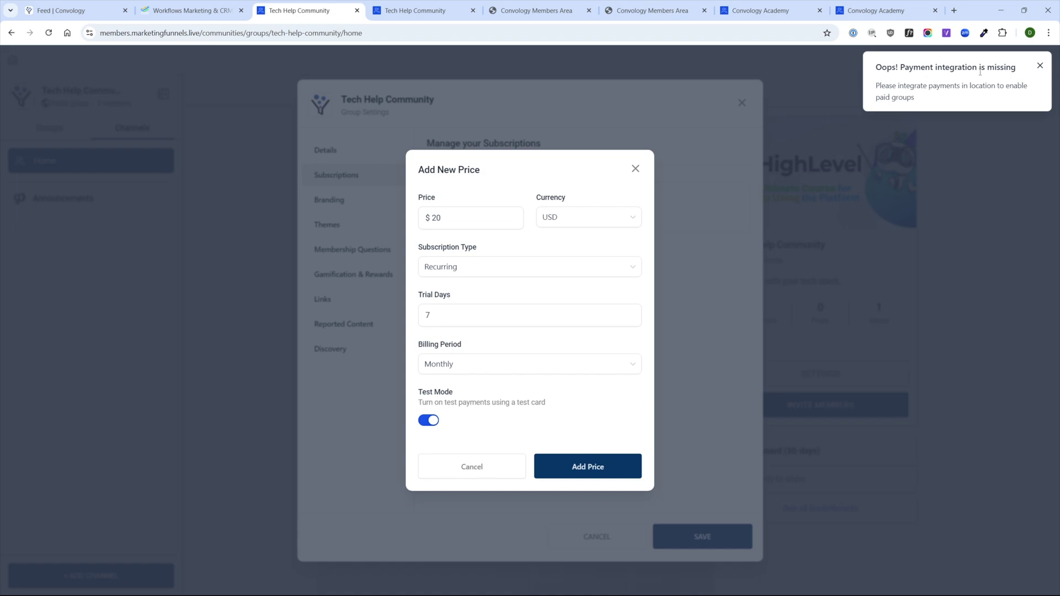
click(491, 467)
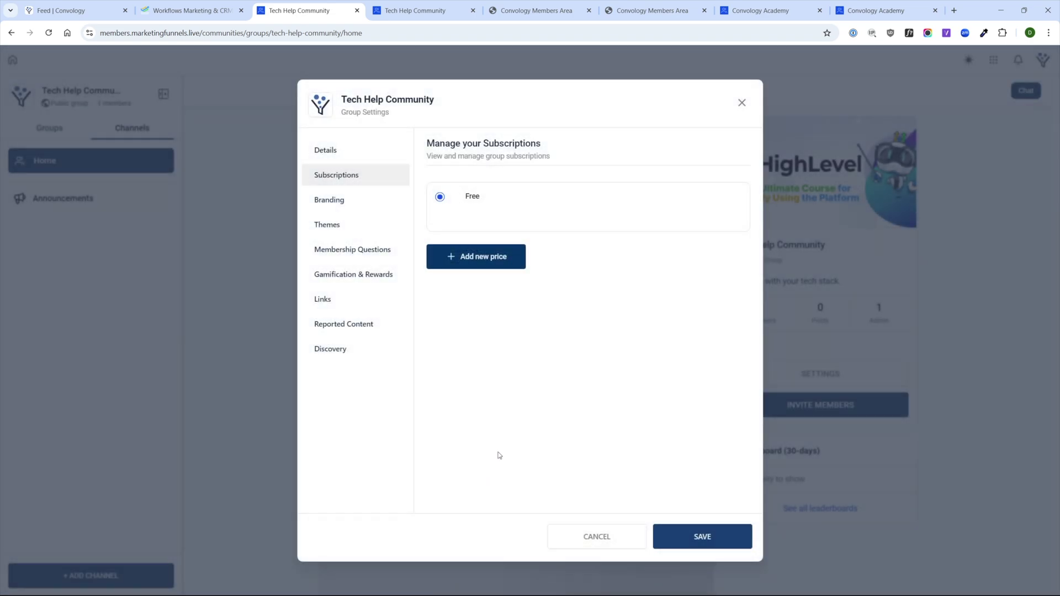
- Add and save a $20 recurring monthly price with test mode on
click(479, 256)
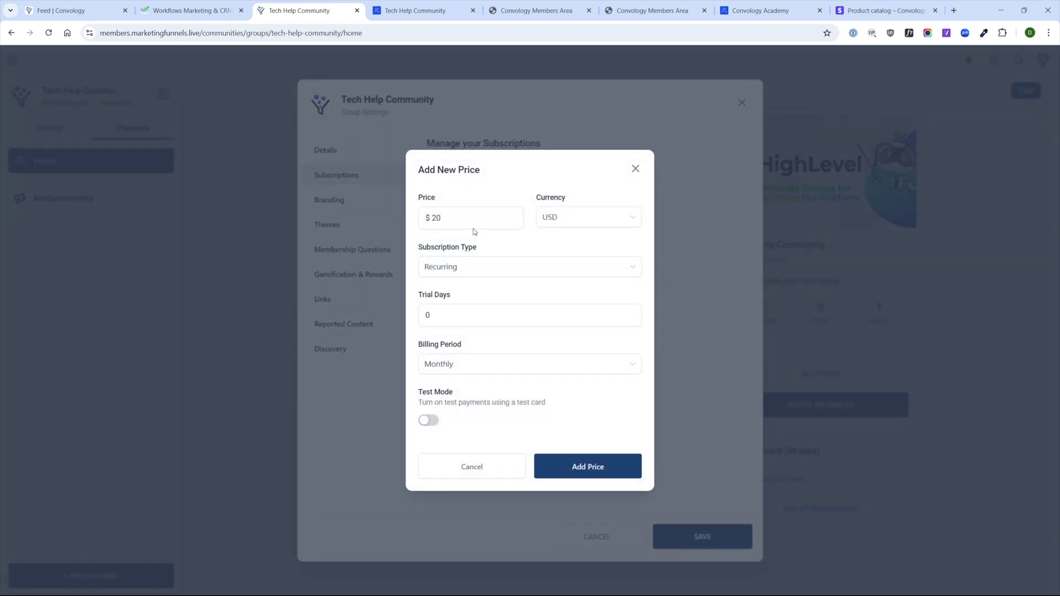
click(483, 269)
click(467, 291)
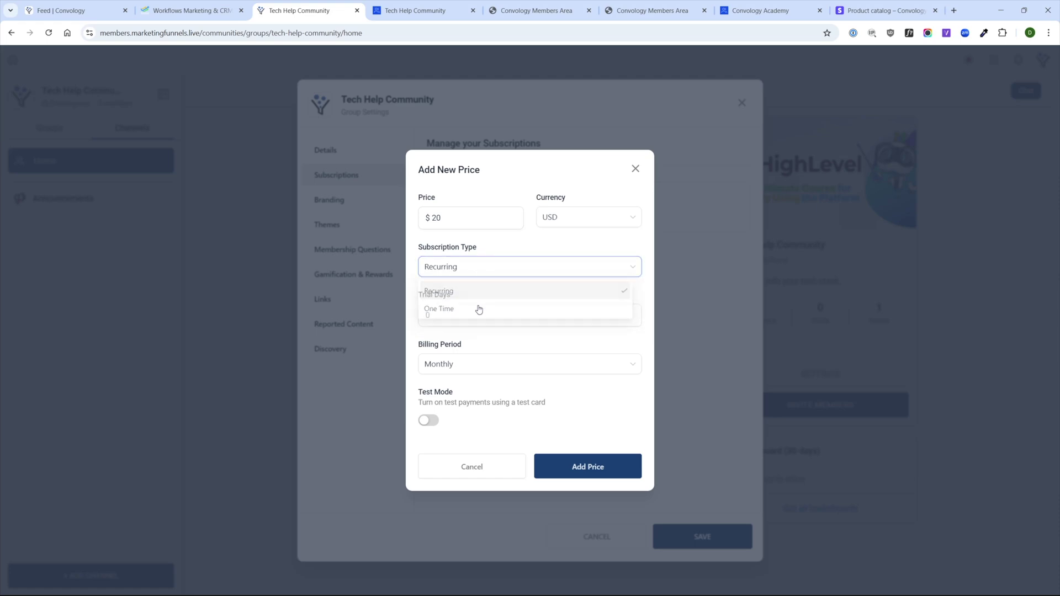
click(462, 266)
click(444, 289)
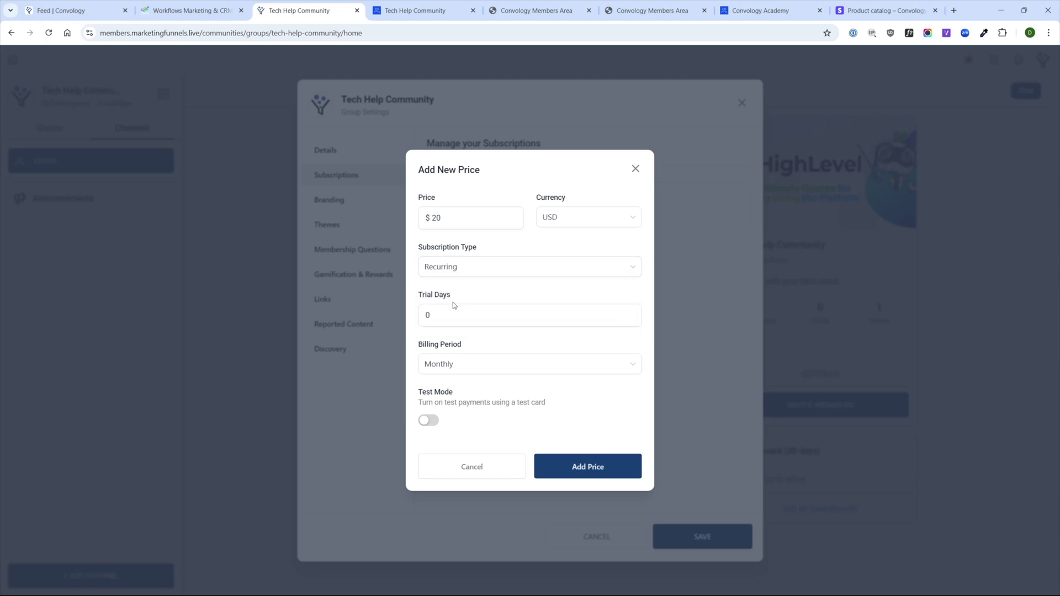
click(463, 366)
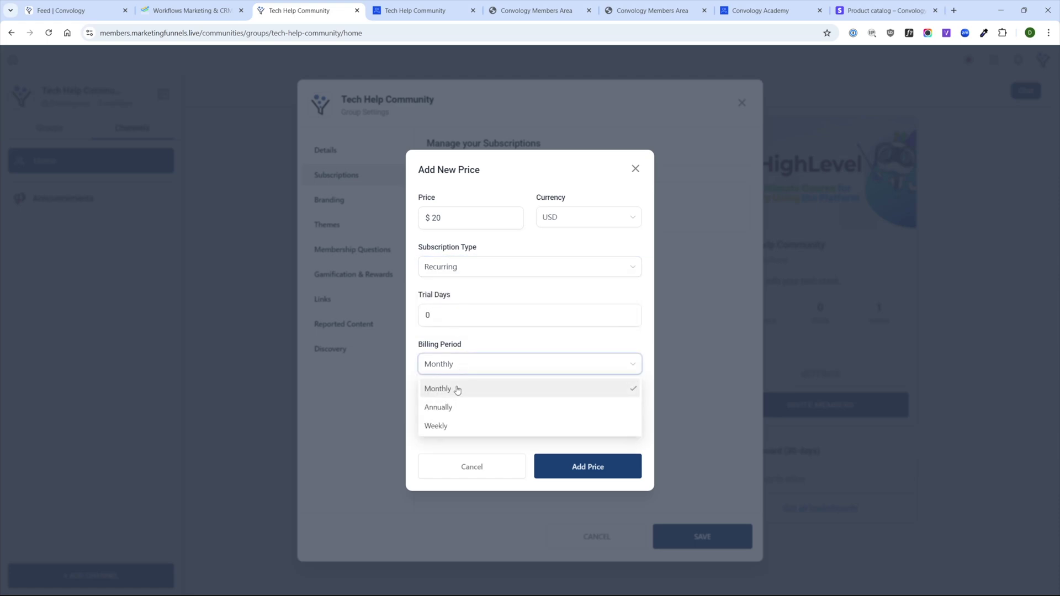
click(457, 390)
click(429, 420)
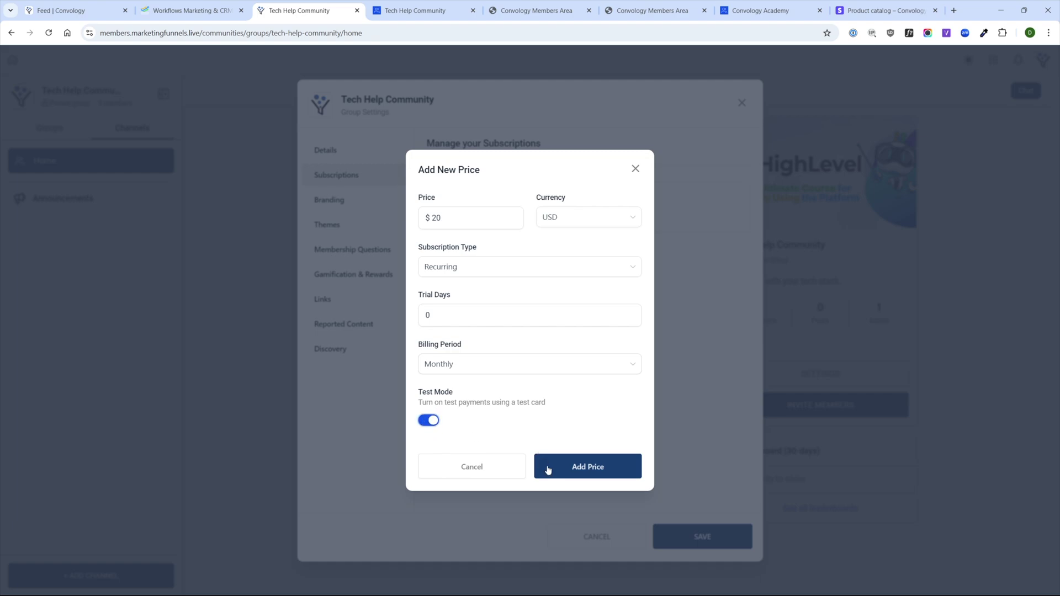
click(586, 468)
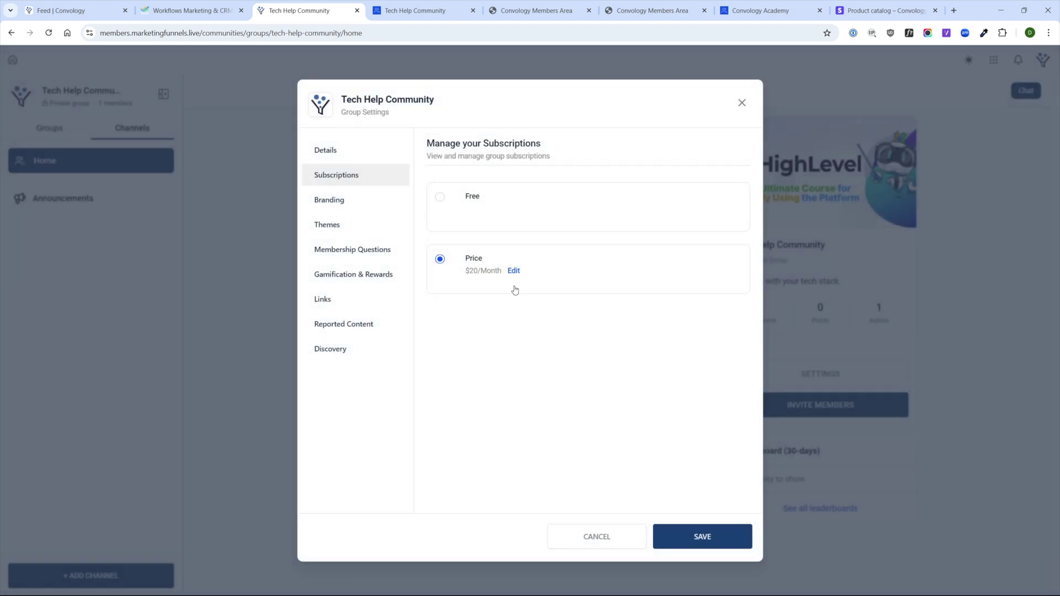
click(719, 551)
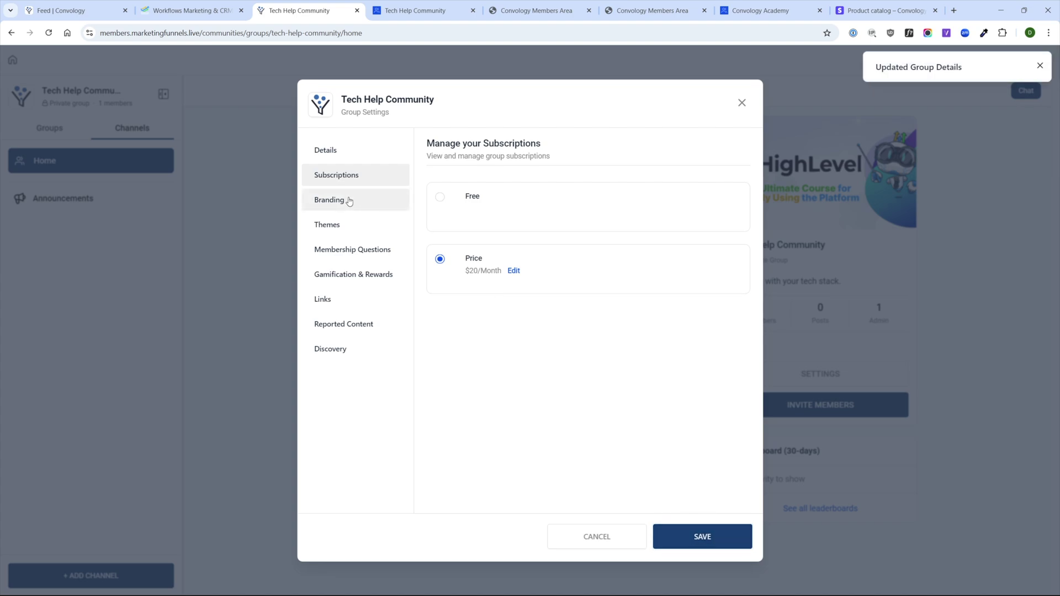
click(358, 202)
- Preview dark mode and several themes, then keep Light mode with the Default theme
click(331, 227)
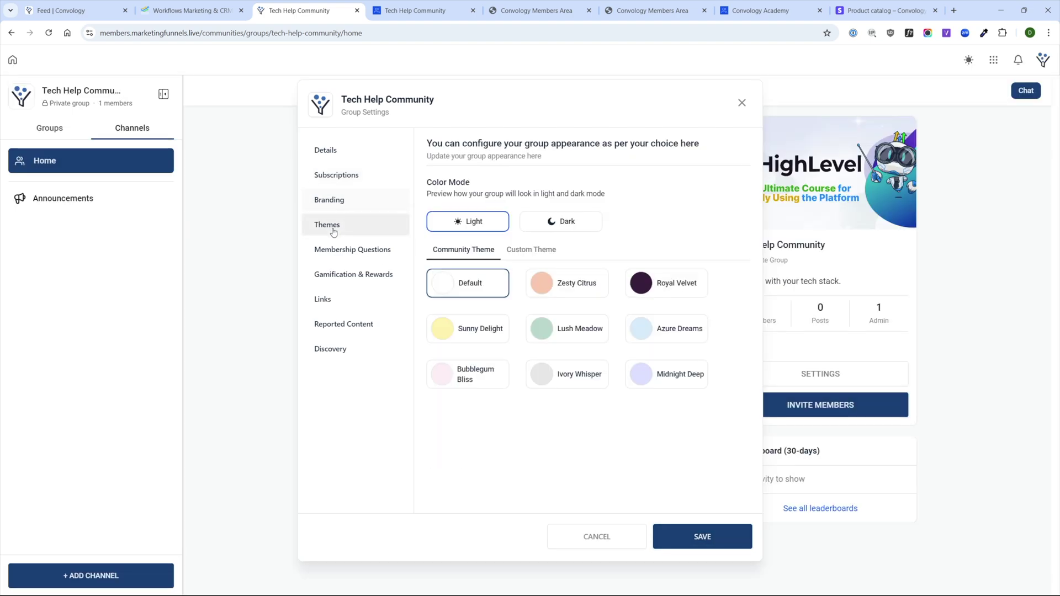
click(552, 223)
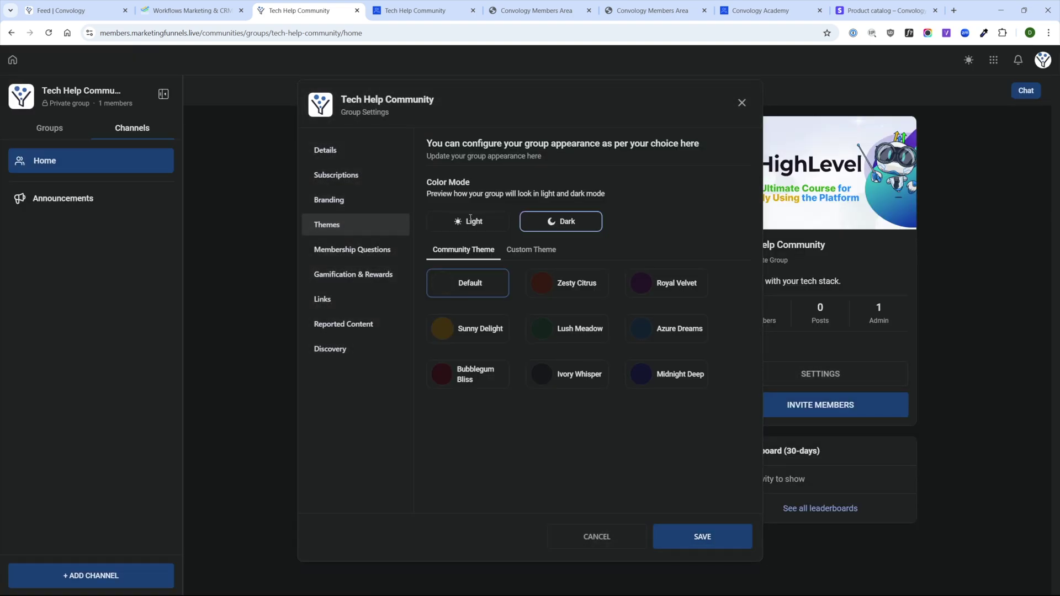
click(500, 222)
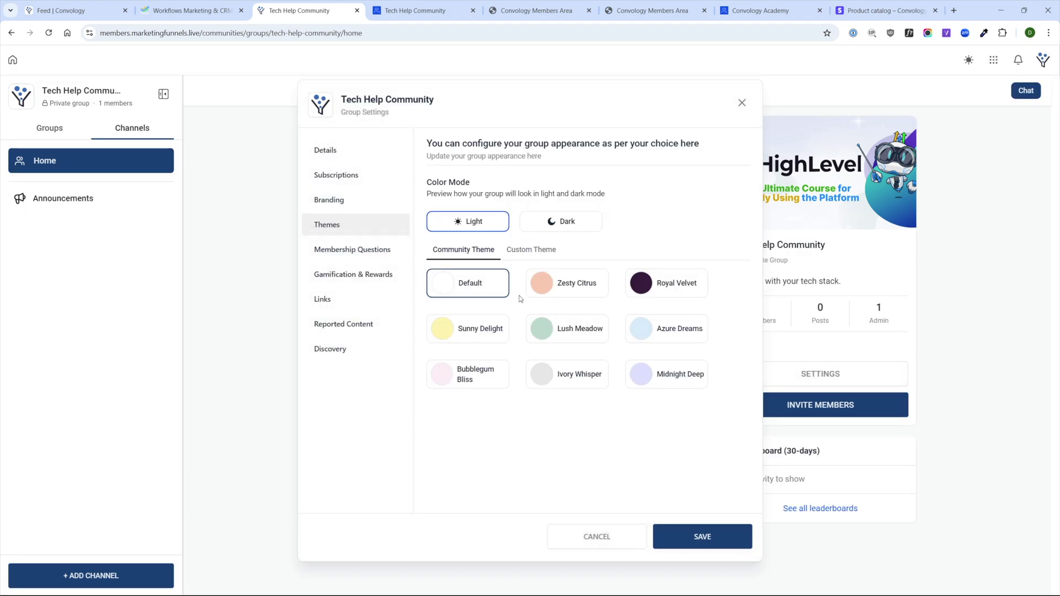
click(642, 287)
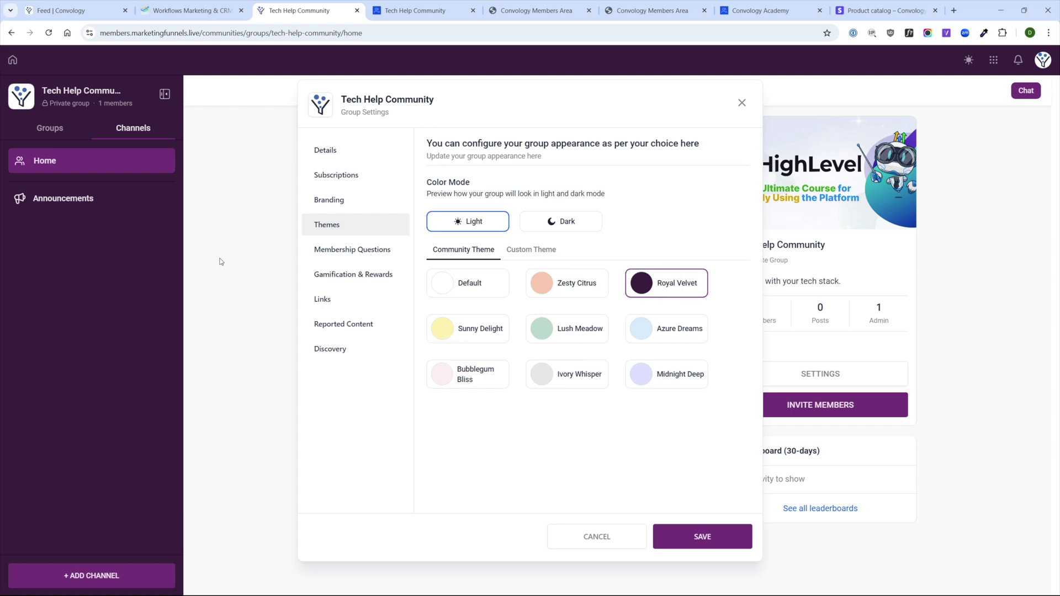
click(548, 332)
click(481, 324)
click(493, 365)
click(567, 370)
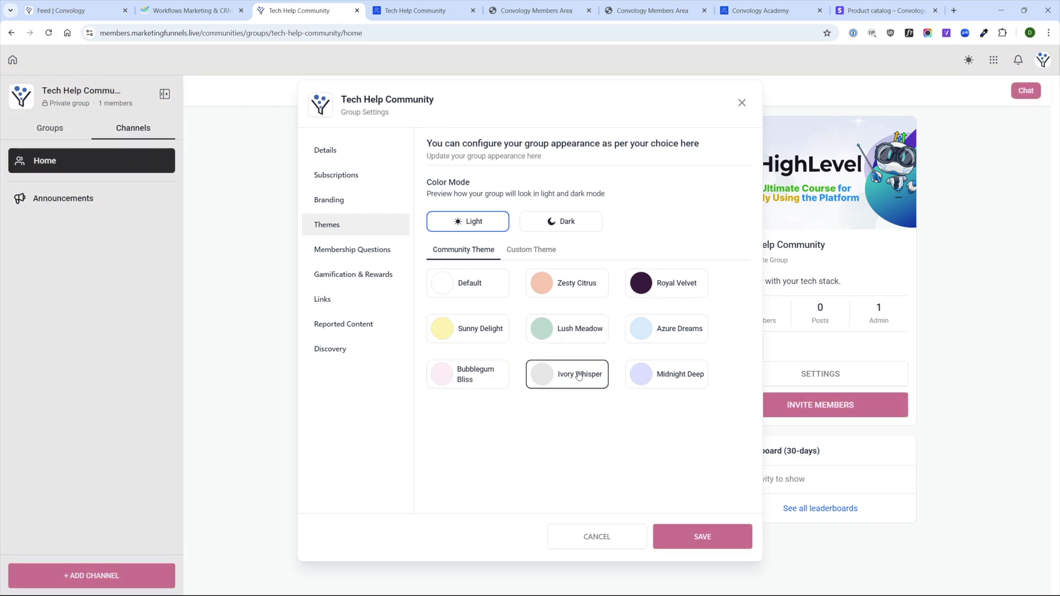
click(640, 373)
click(450, 296)
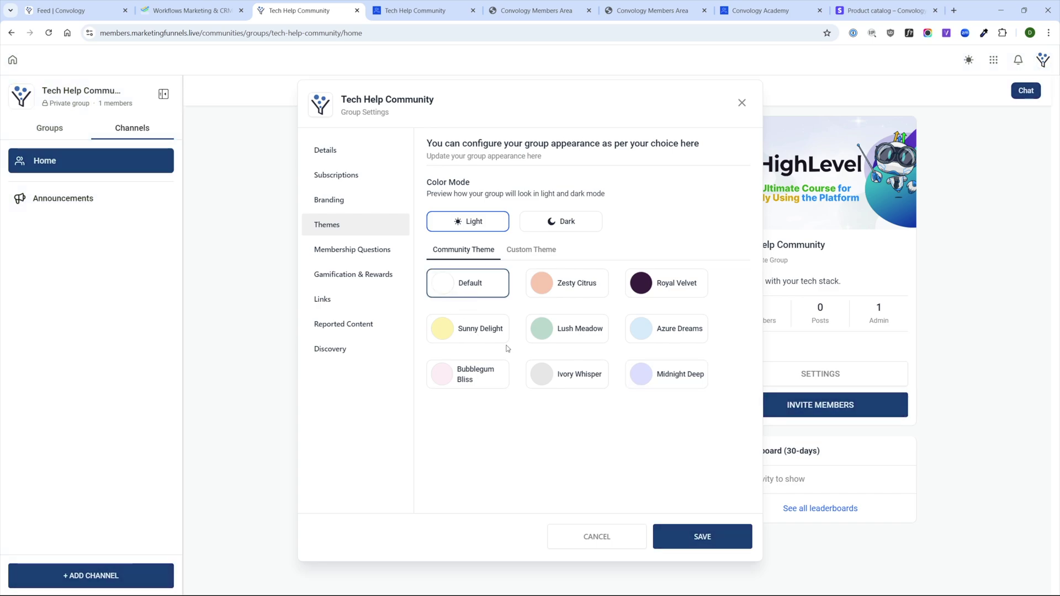
click(334, 251)
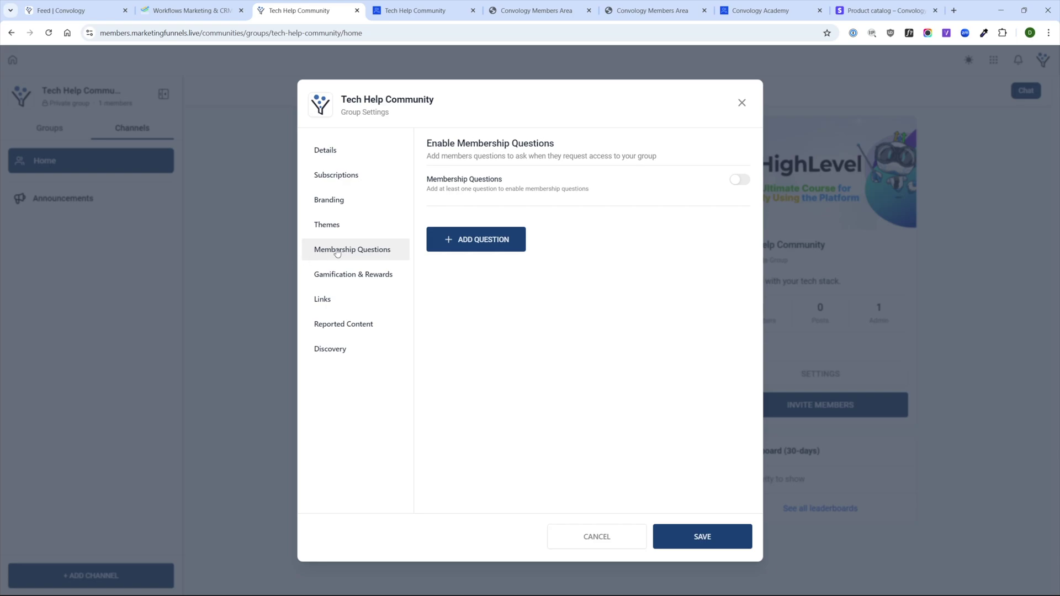
- Look over the gamification levels list, then go to the Promotional Links settings
click(359, 276)
click(722, 194)
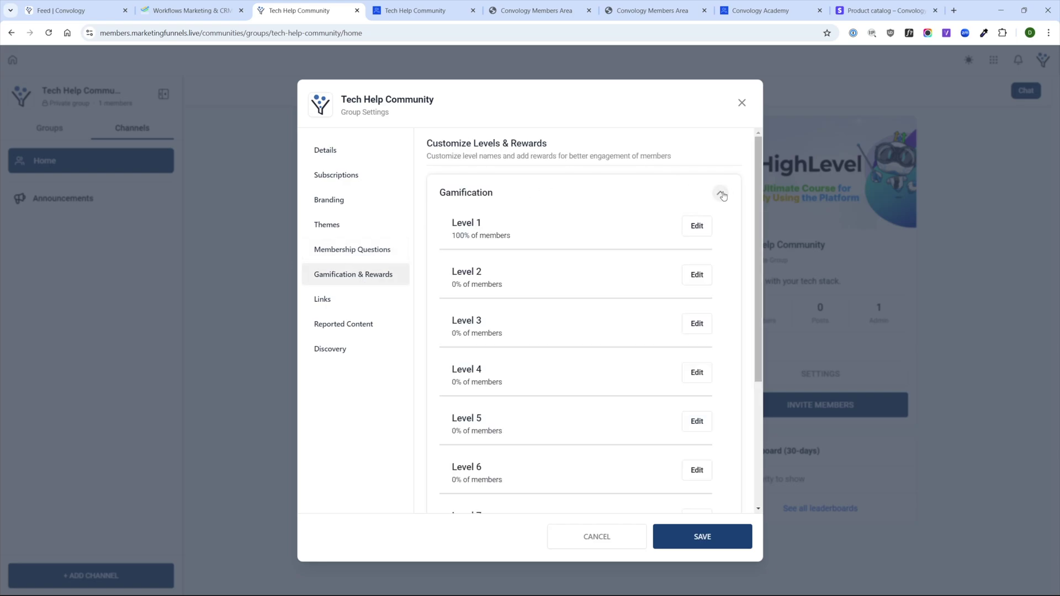
scroll(695, 404, down, 3)
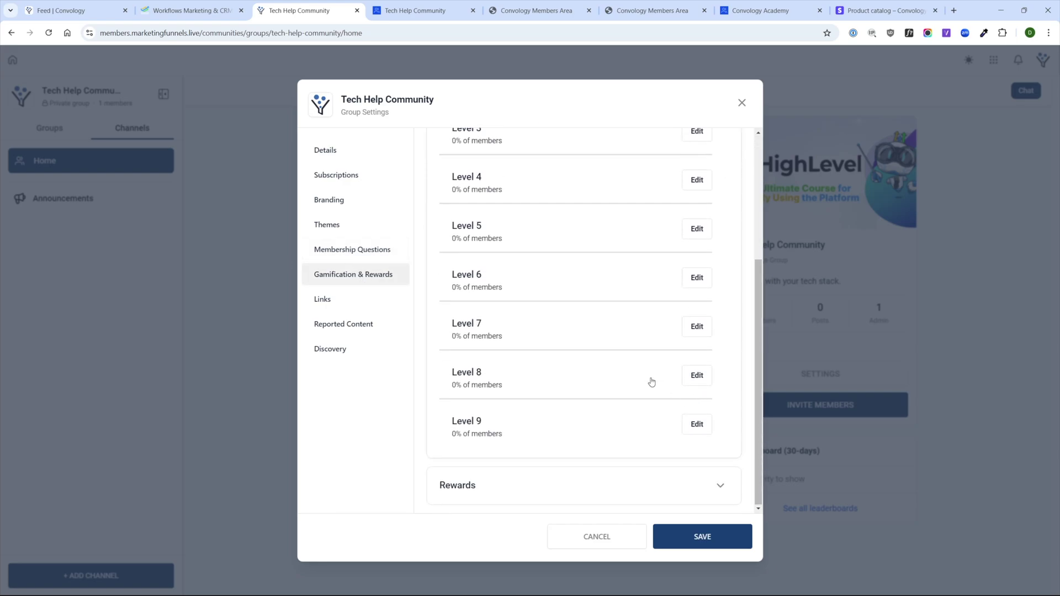
scroll(526, 401, up, 4)
scroll(518, 398, down, 5)
scroll(553, 438, up, 1)
scroll(544, 445, up, 4)
scroll(552, 380, down, 5)
scroll(559, 316, up, 5)
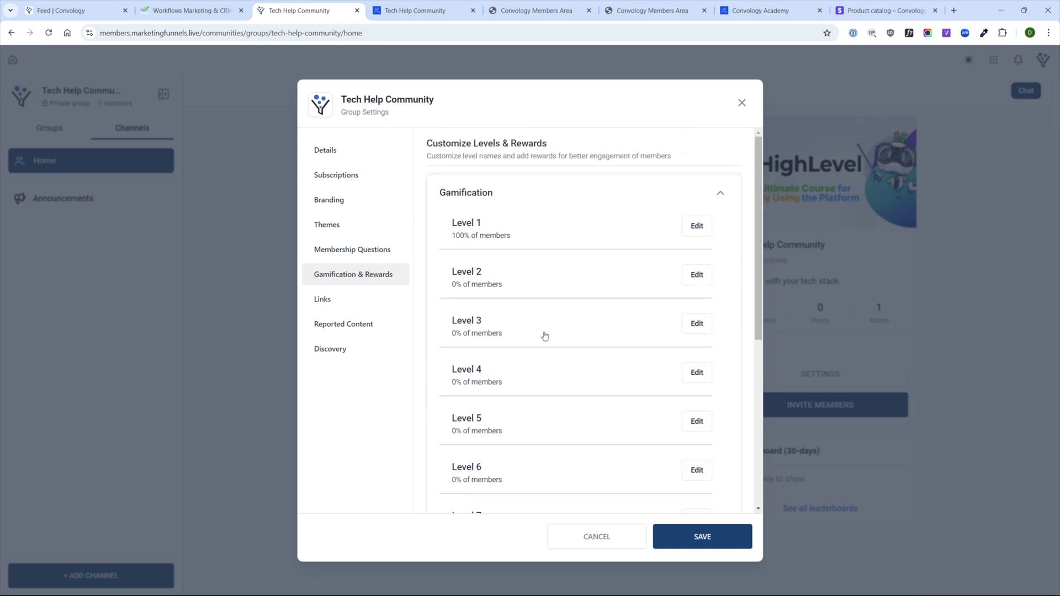
click(332, 302)
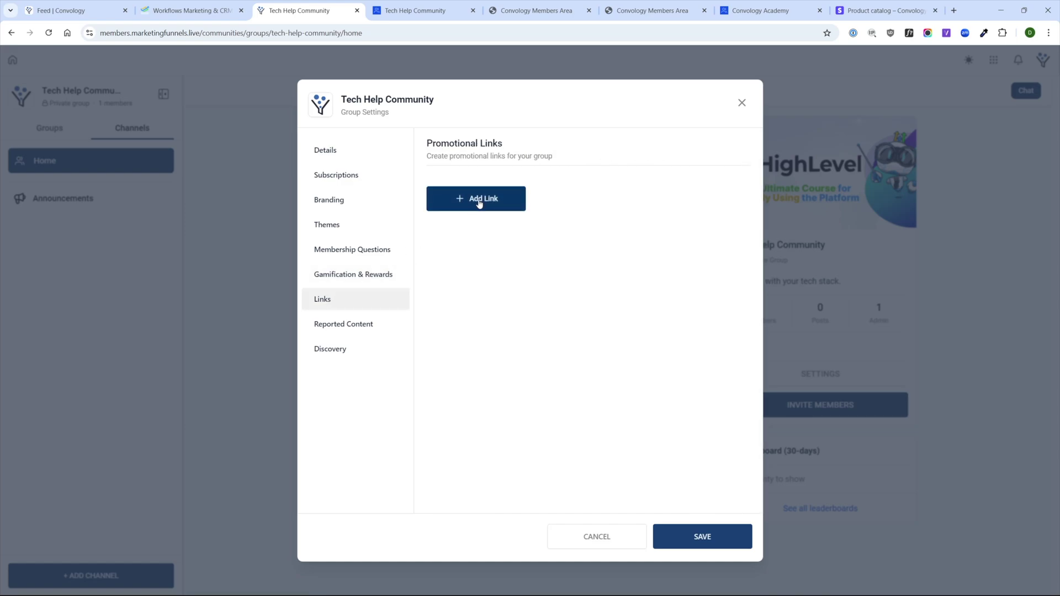
click(479, 202)
text(Book a Ca)
text(ll with Doug)
key(Tab)
text(https://www.convology.com)
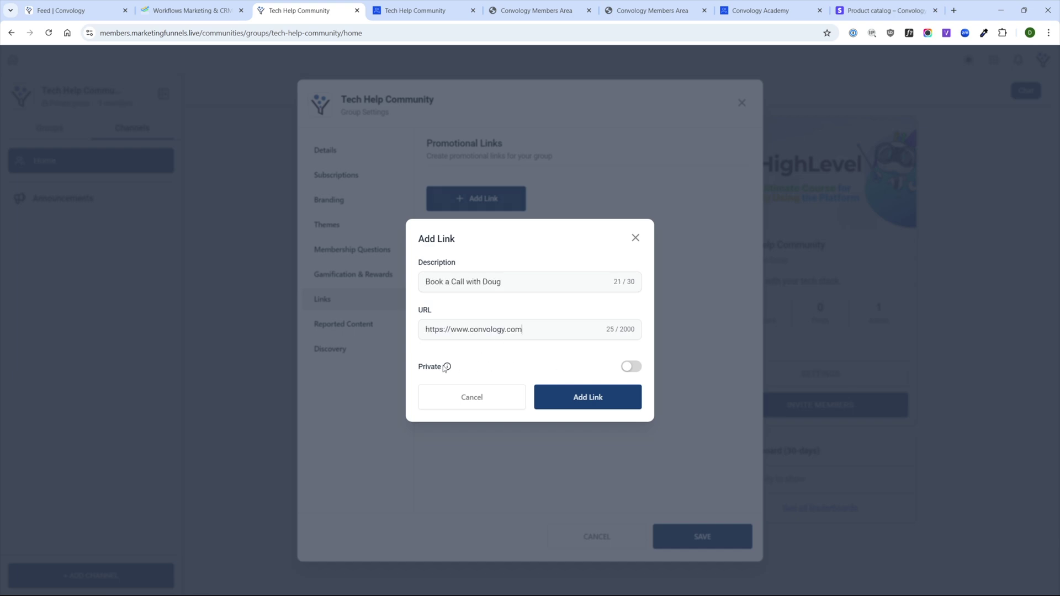
mouse_move(448, 370)
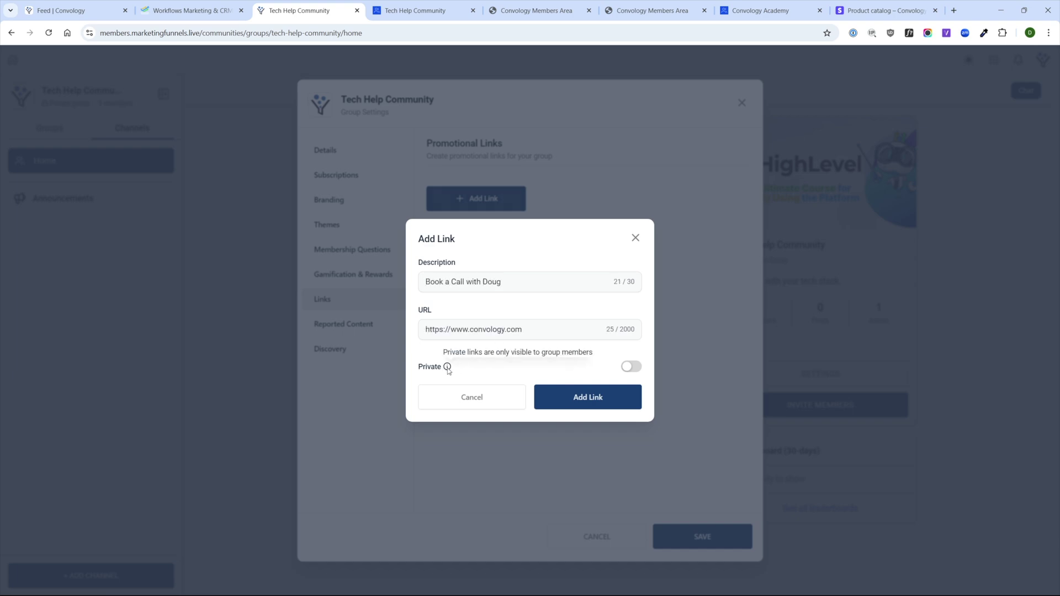
click(631, 366)
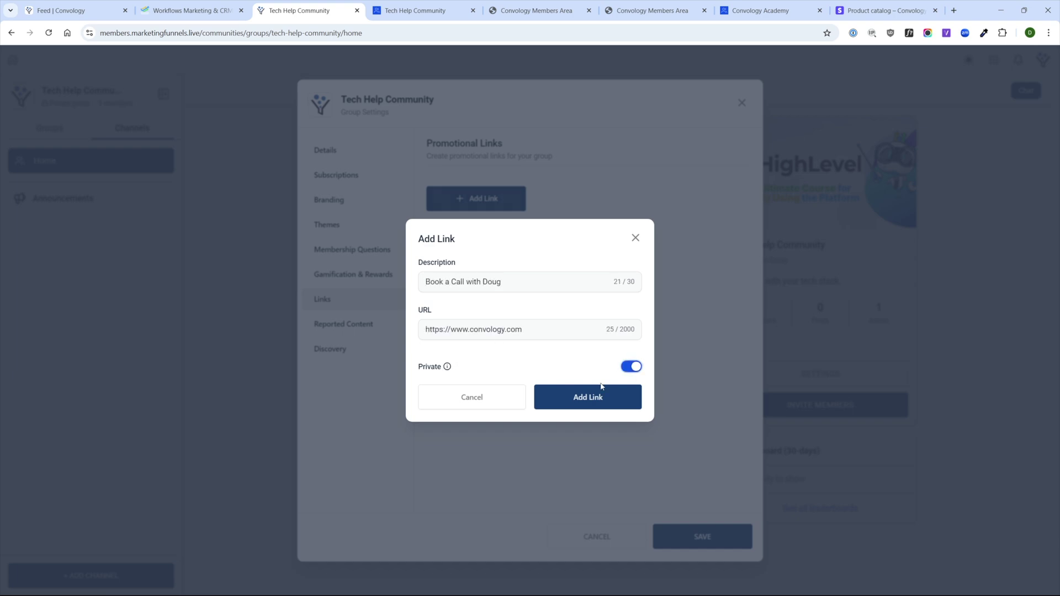
click(580, 398)
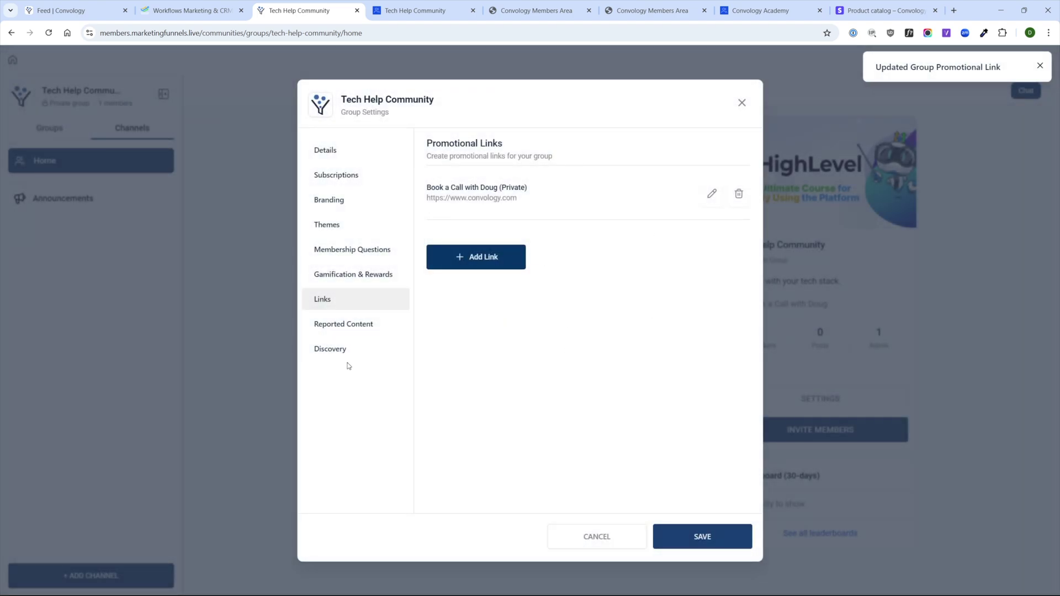
click(352, 329)
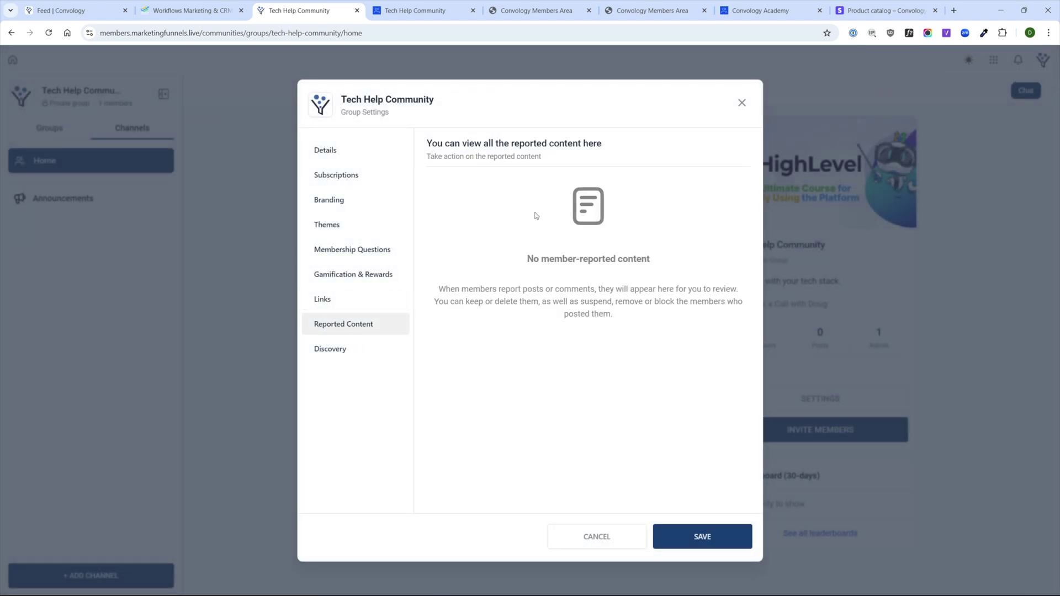
- Preview the group's public discovery page, then switch Discovery off and save
click(343, 351)
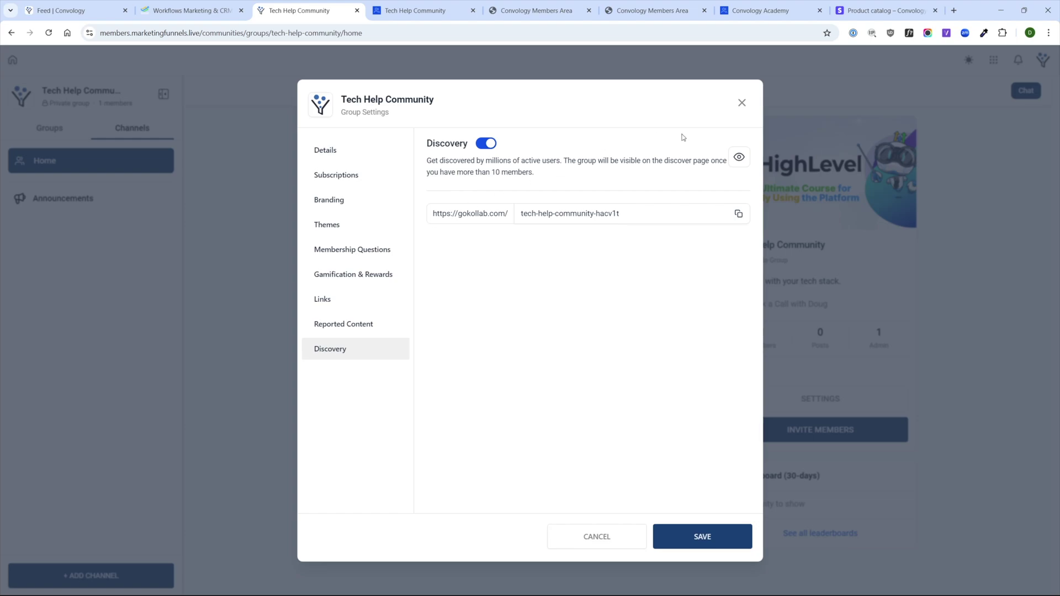
click(738, 159)
click(273, 10)
click(358, 11)
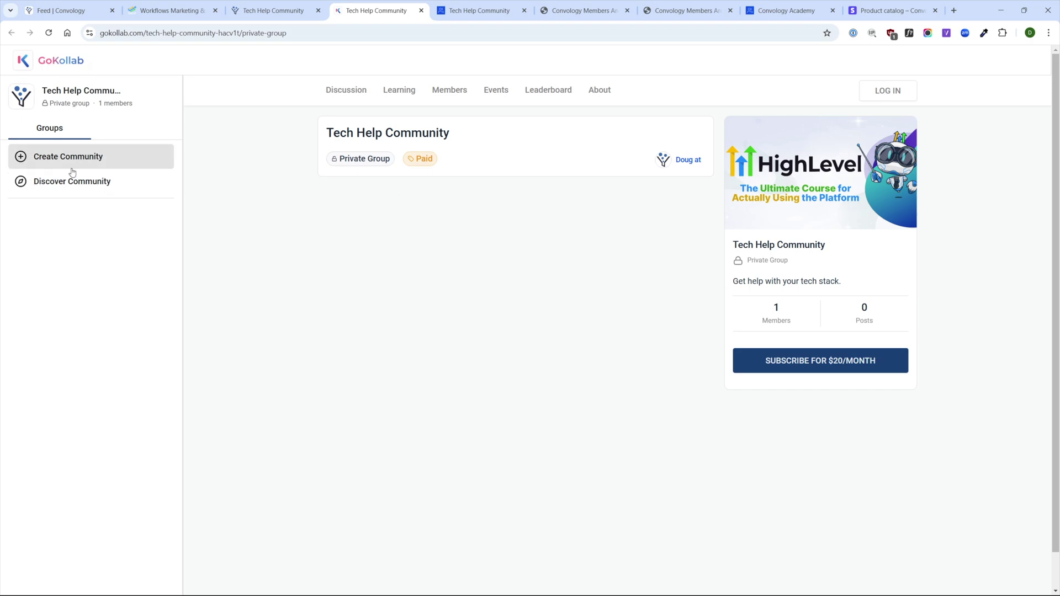
click(260, 8)
click(491, 145)
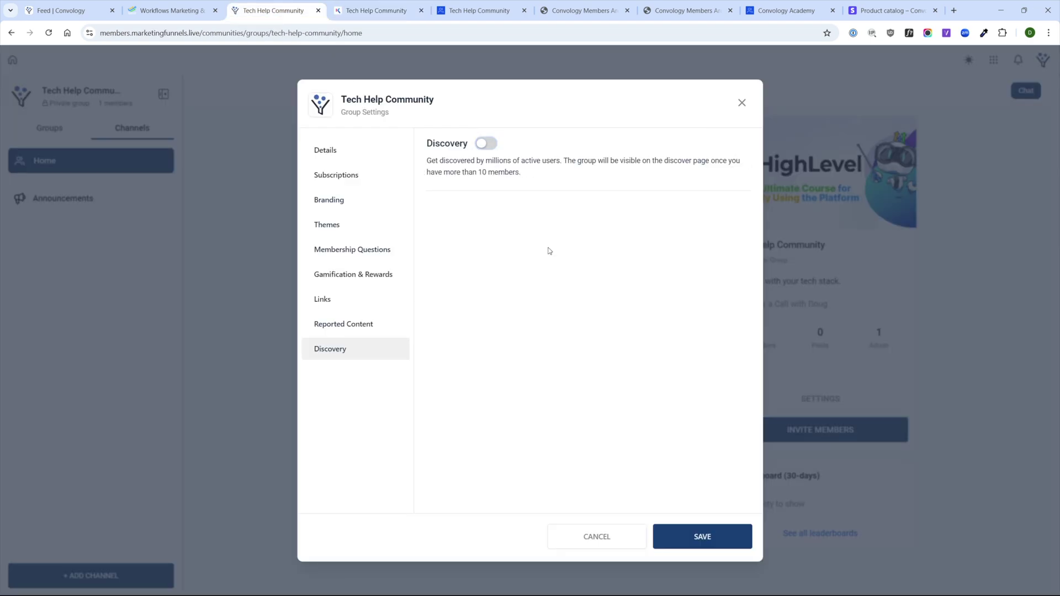
click(703, 538)
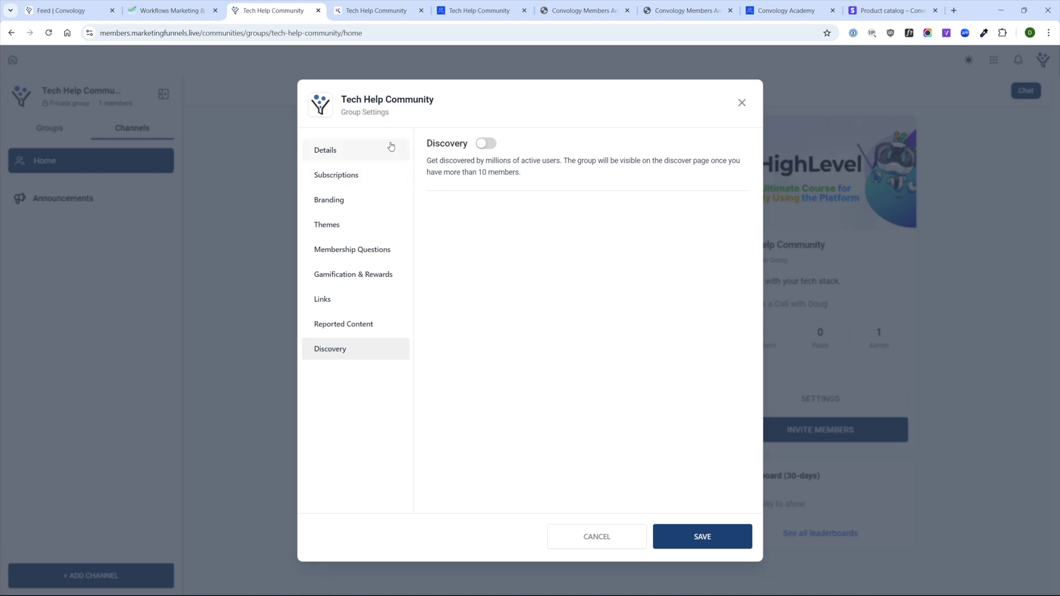
- Save the updated group details, close Group Settings, and go to the Announcements channel
click(701, 543)
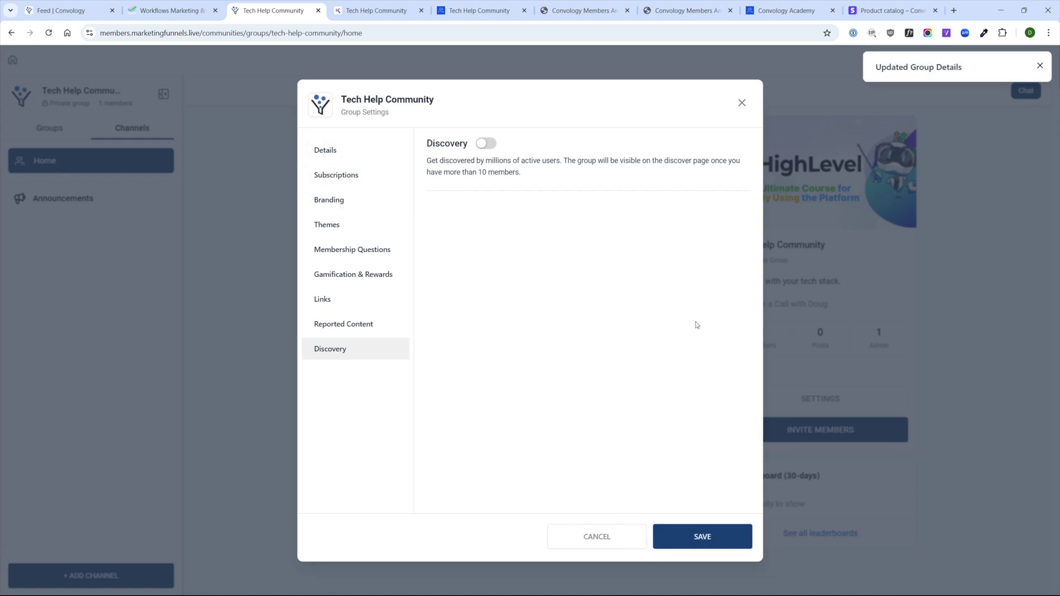
click(741, 103)
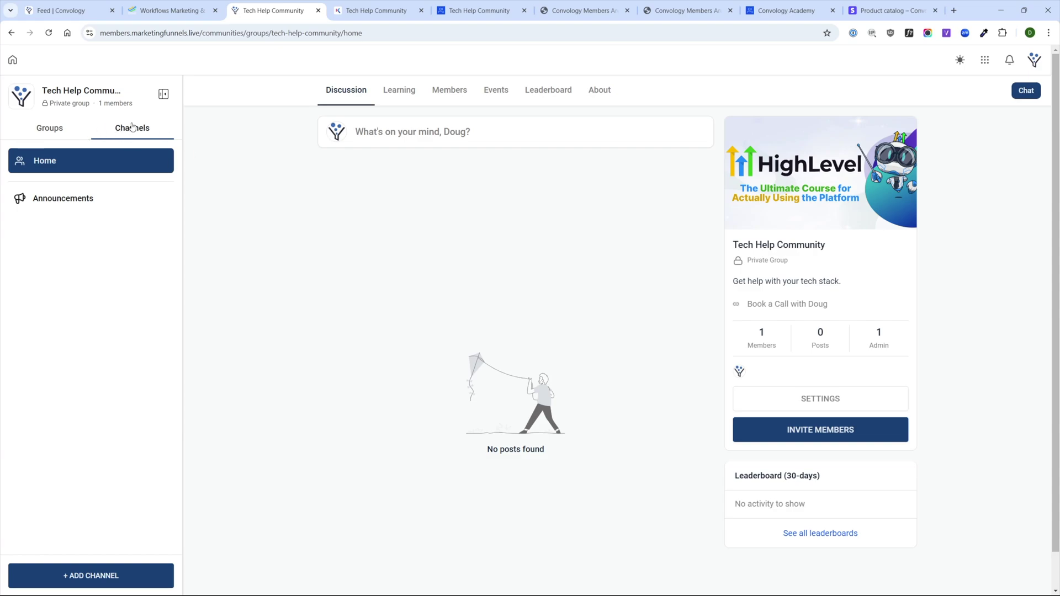
click(84, 198)
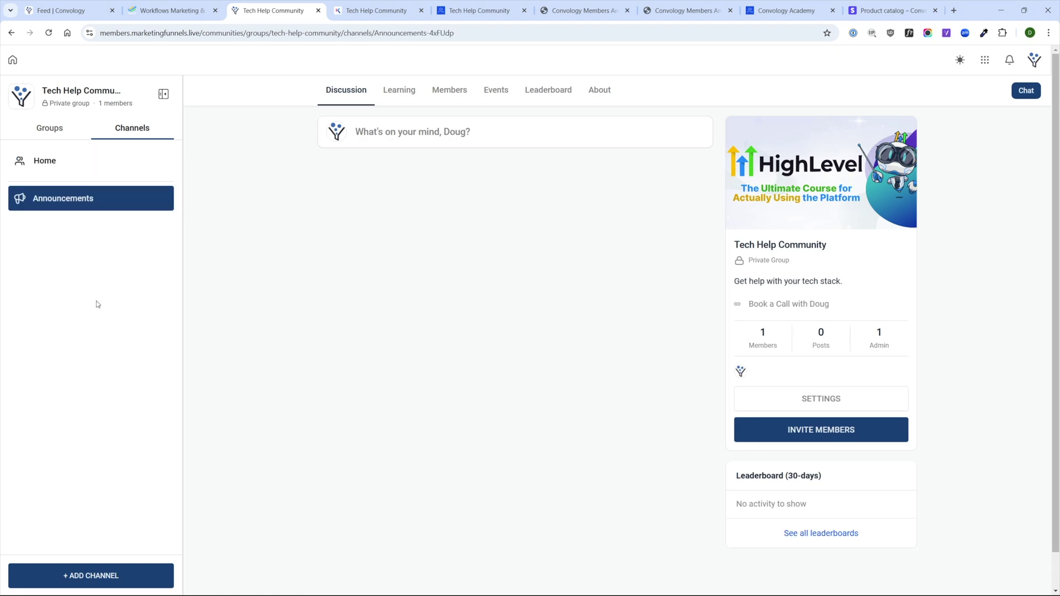
- Create a private channel named 'Tech Help Discussion' with the rocket icon
click(110, 575)
click(501, 283)
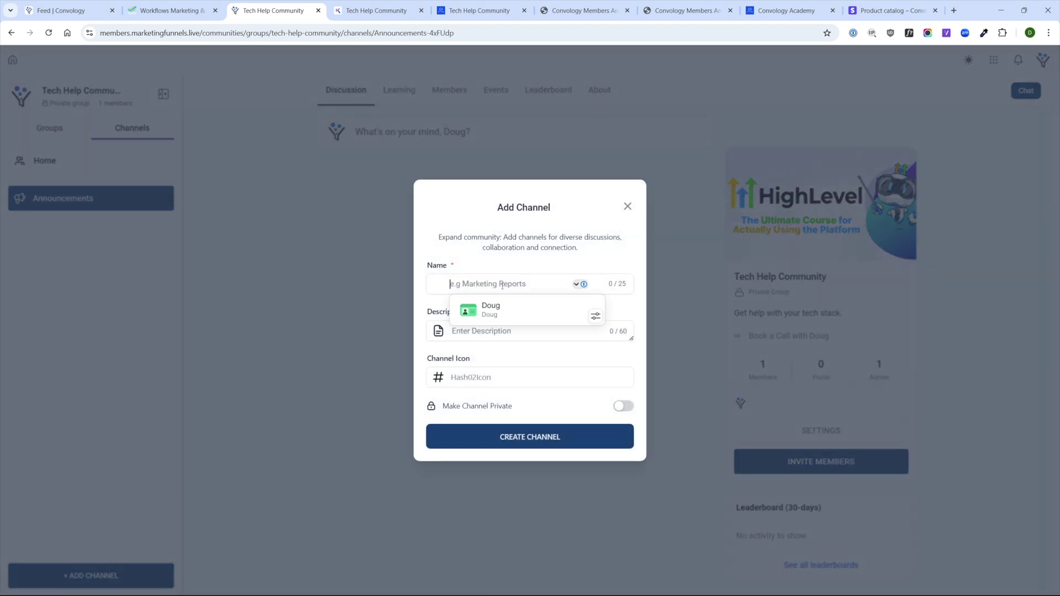
text(Tech )
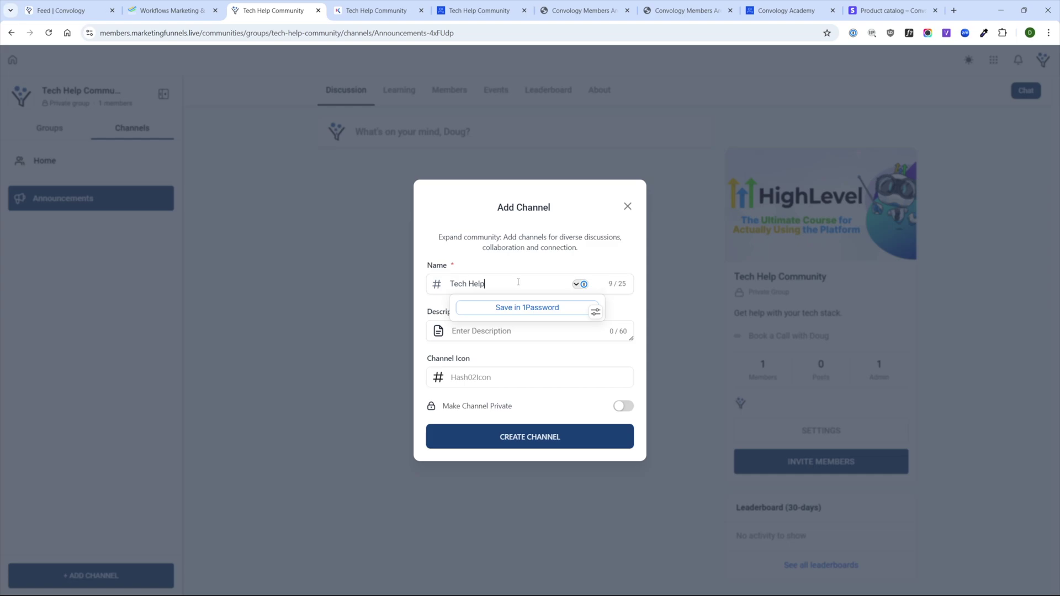
text(Help)
double_click(492, 284)
click(492, 283)
text(Discussion)
click(499, 268)
click(473, 379)
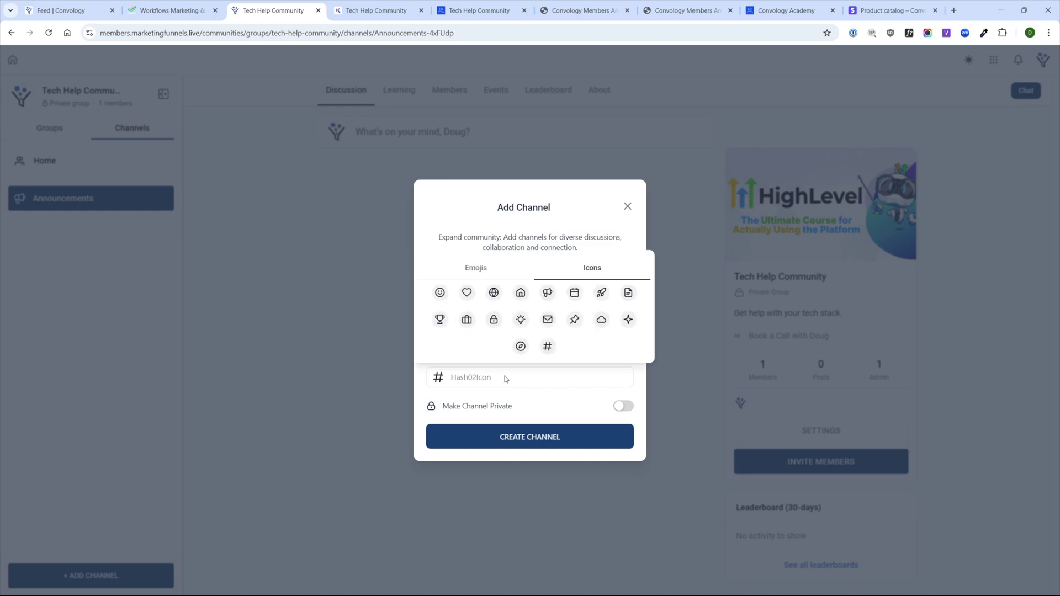
click(601, 293)
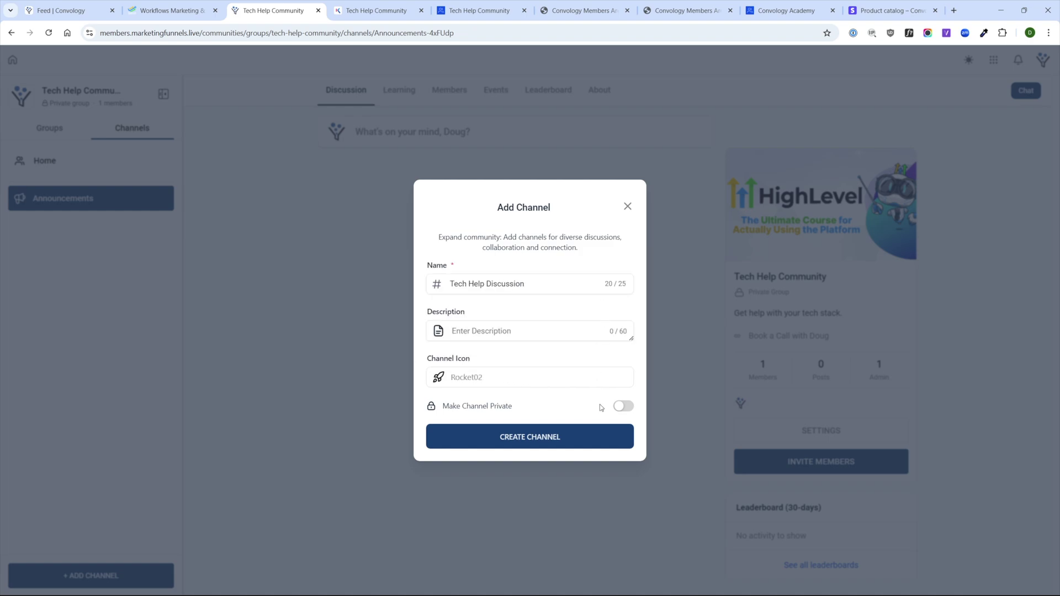
click(624, 406)
click(495, 437)
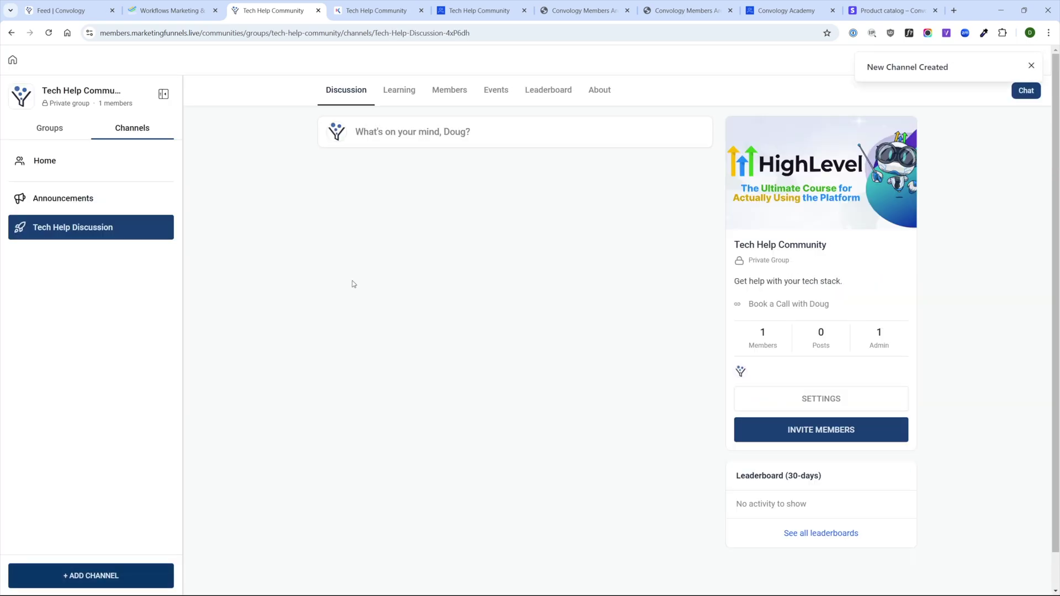
- Switch between Announcements and Tech Help Discussion, and cancel a second new-channel form
click(75, 207)
click(78, 232)
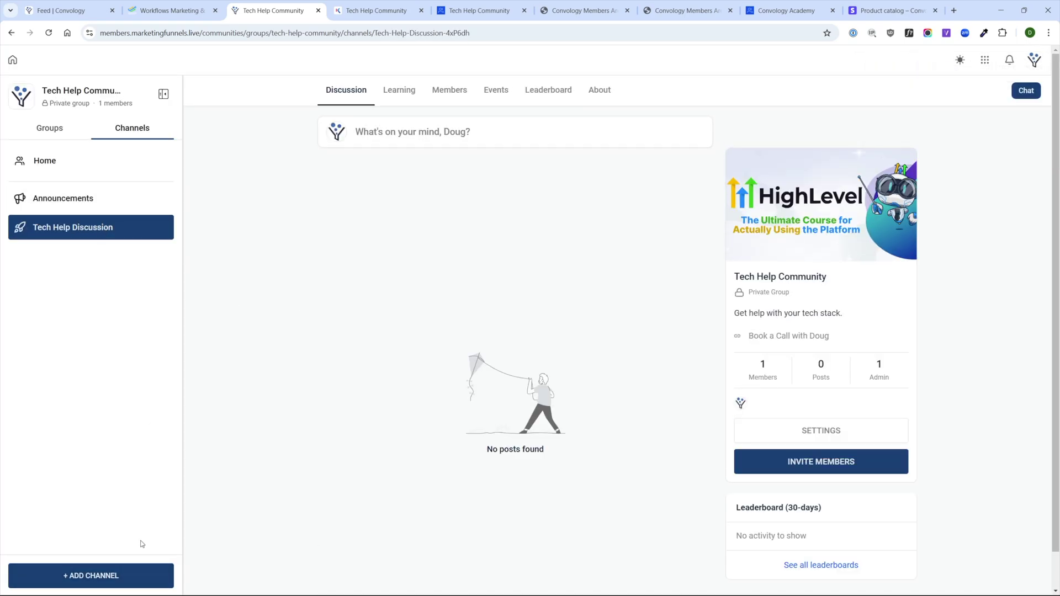
click(109, 574)
click(73, 241)
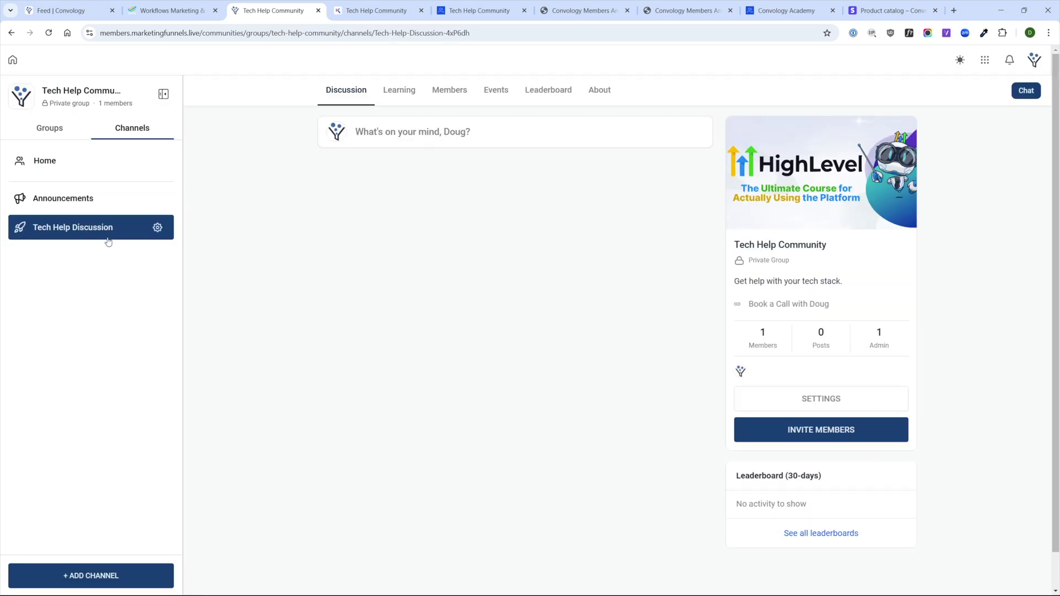
- Start a new post and preview its GIF, image and video attachment options
click(416, 127)
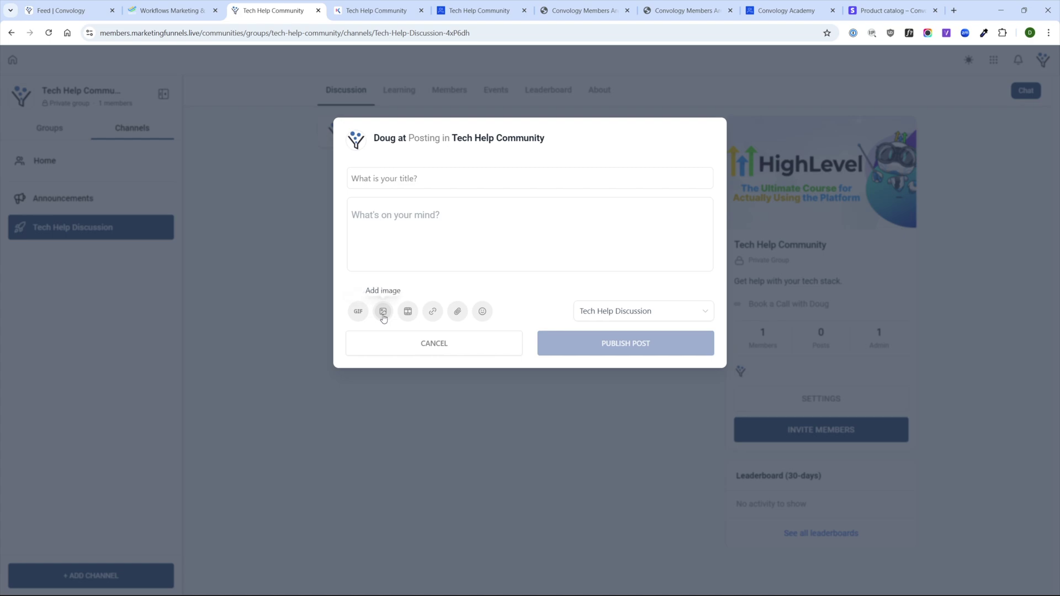
click(358, 312)
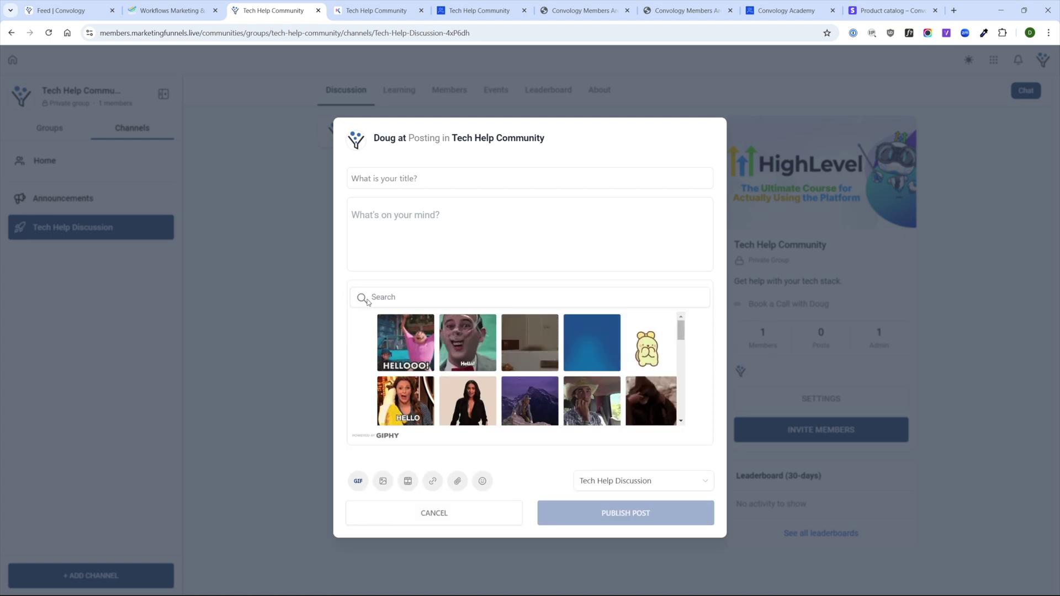
click(382, 481)
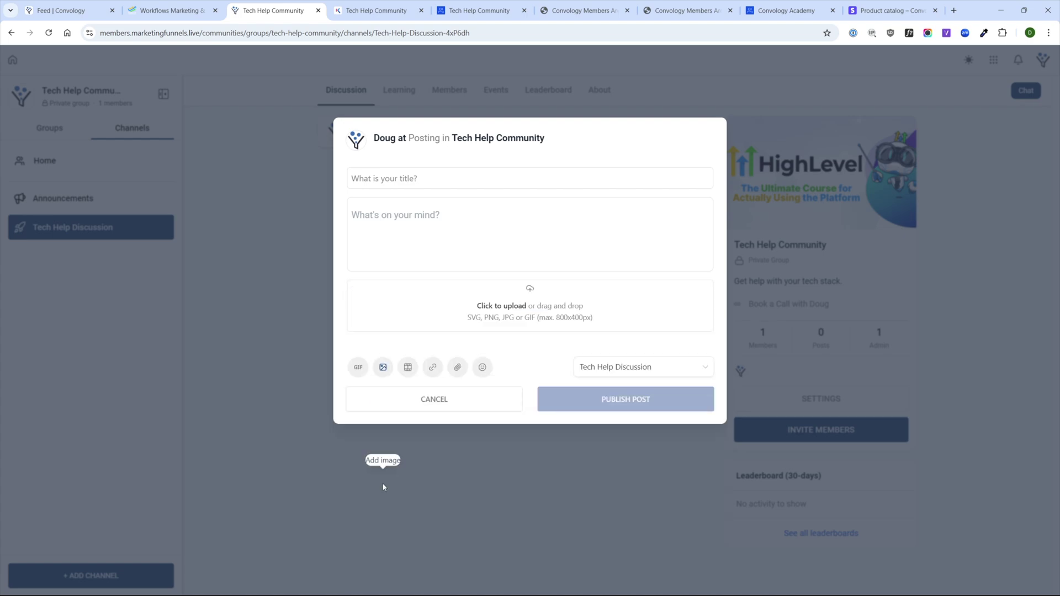
click(411, 367)
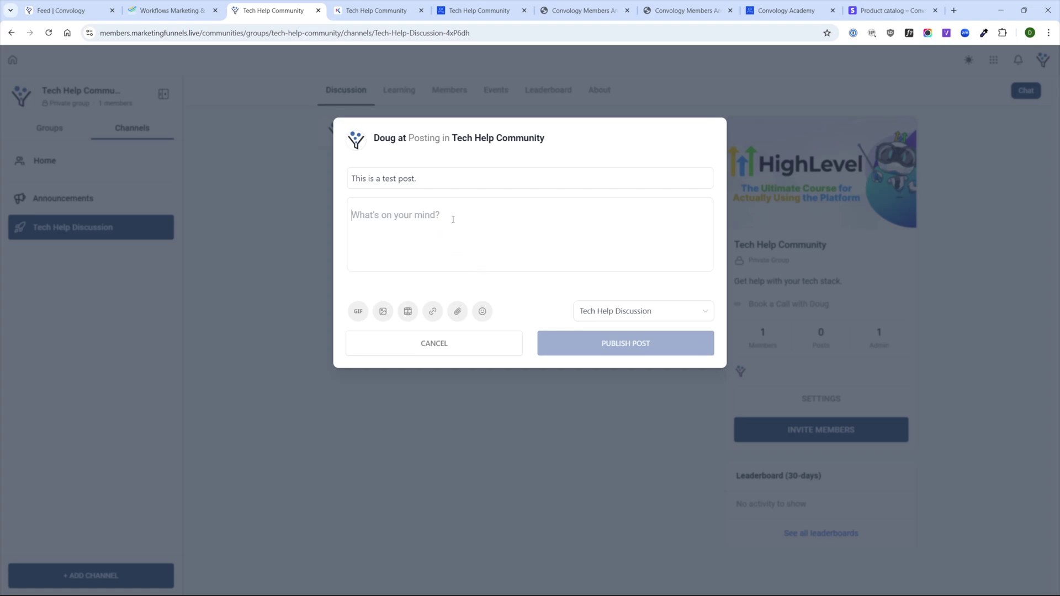
- Write 'This is the editor' in the body, add an emoji, and publish the post
text(Thi)
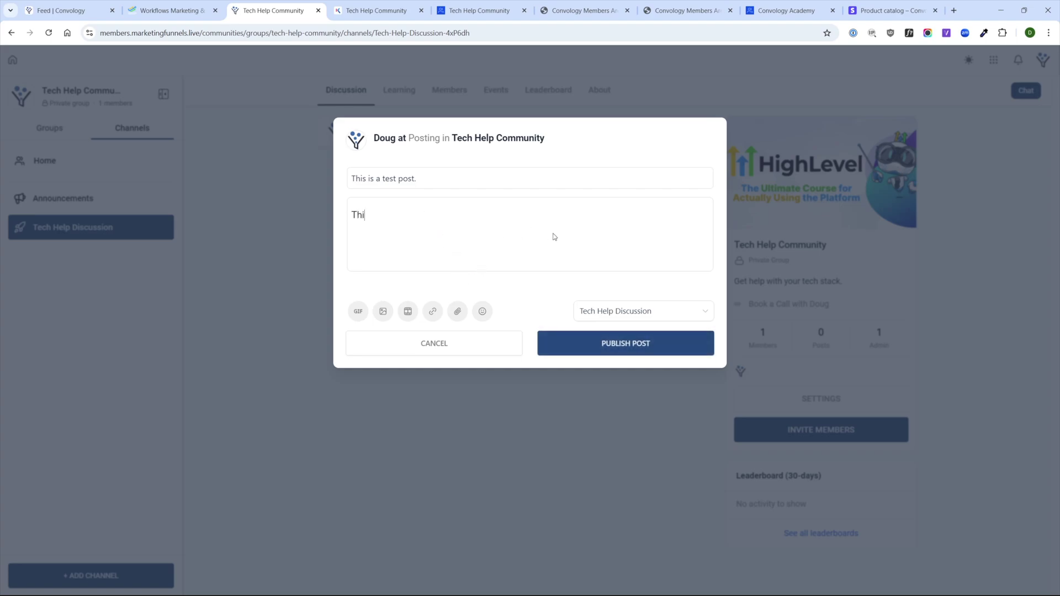
text(s is the editor.)
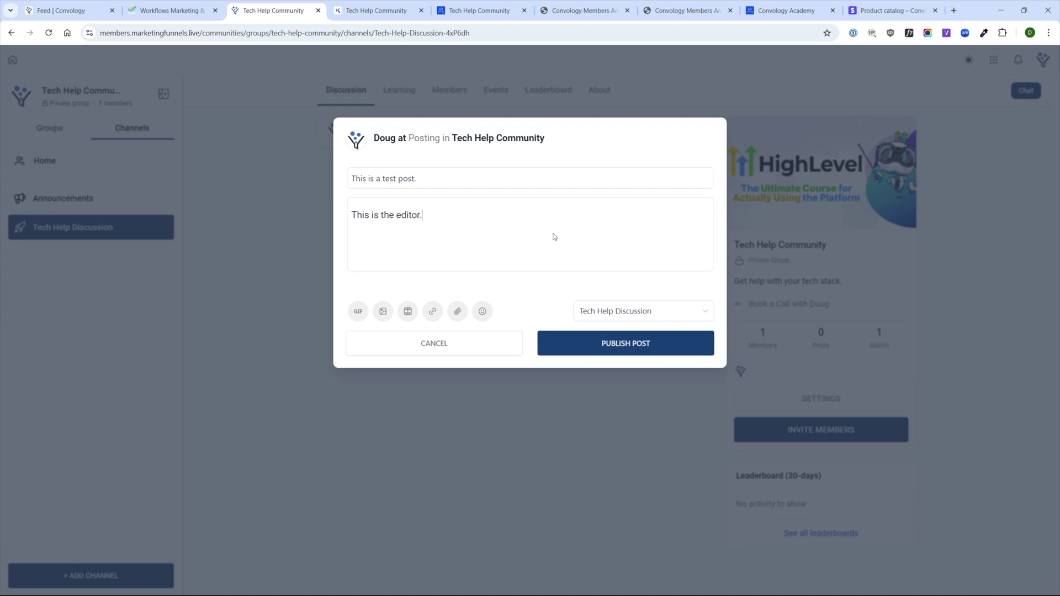
drag(393, 216, 423, 215)
click(403, 243)
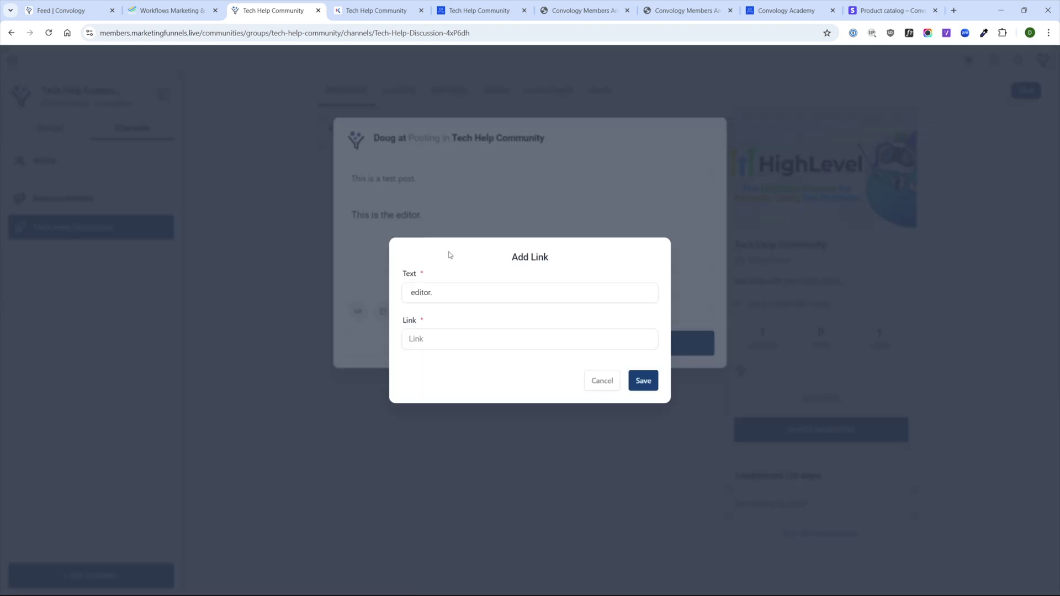
click(599, 380)
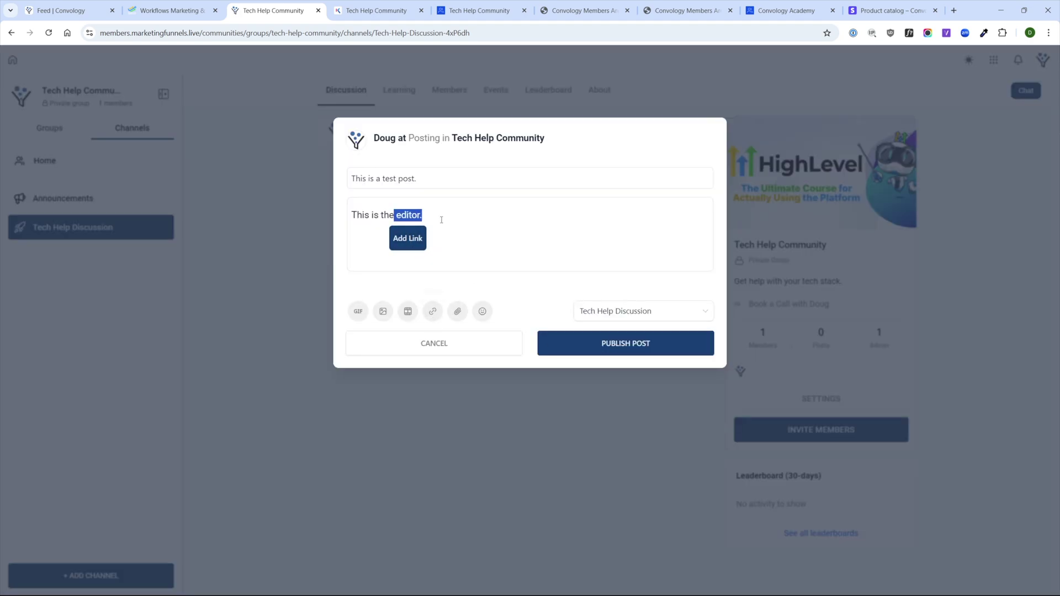
click(424, 215)
key(shift+Left)
key(shift+Left)
key(shift+Left)
key(shift+Left)
key(shift+Left)
key(shift+Left)
key(shift+Left)
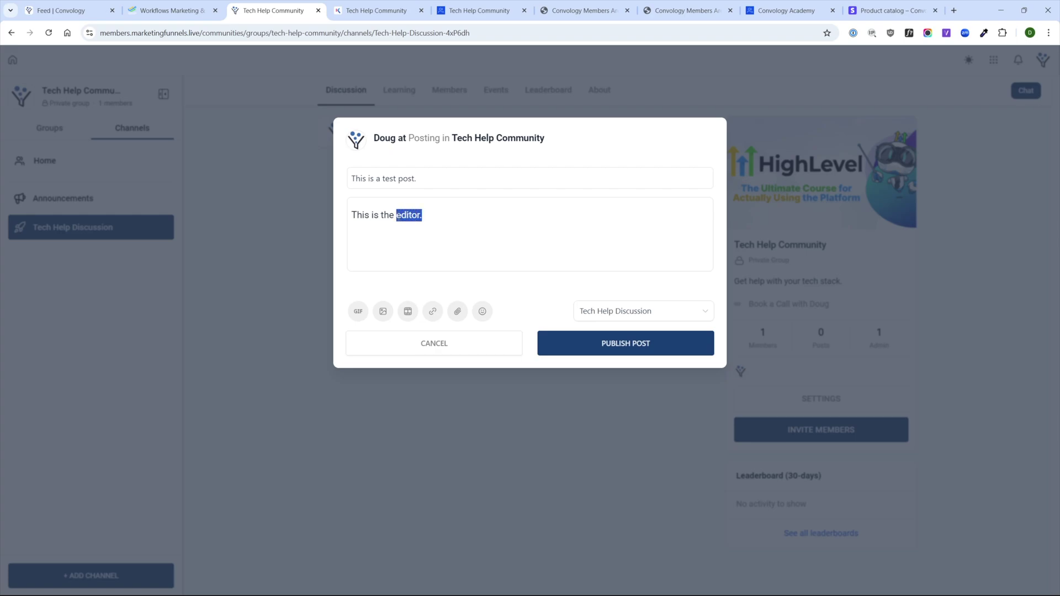
key(Right)
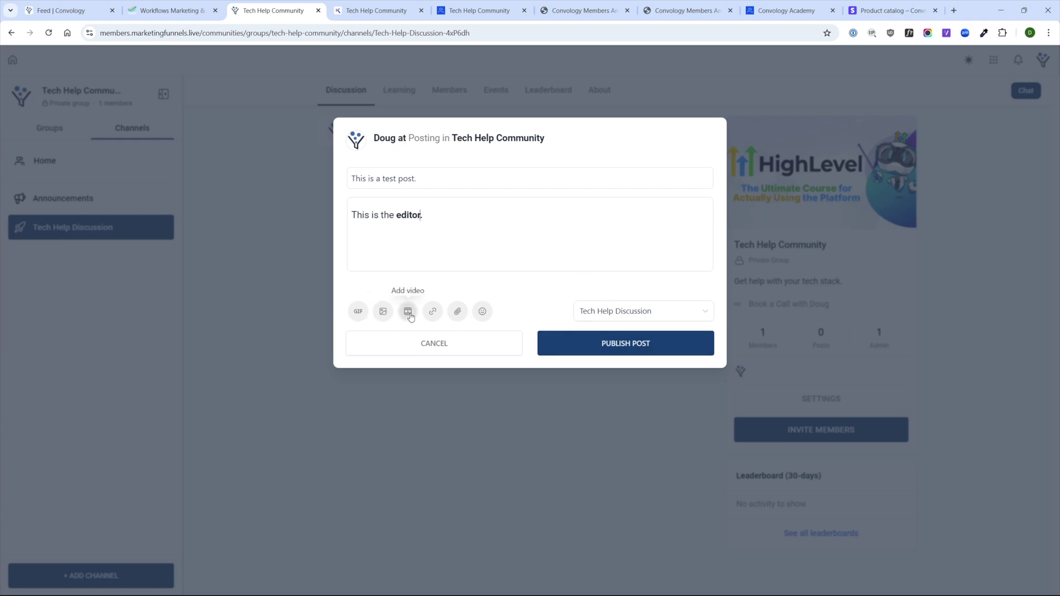
click(482, 311)
click(364, 350)
click(588, 509)
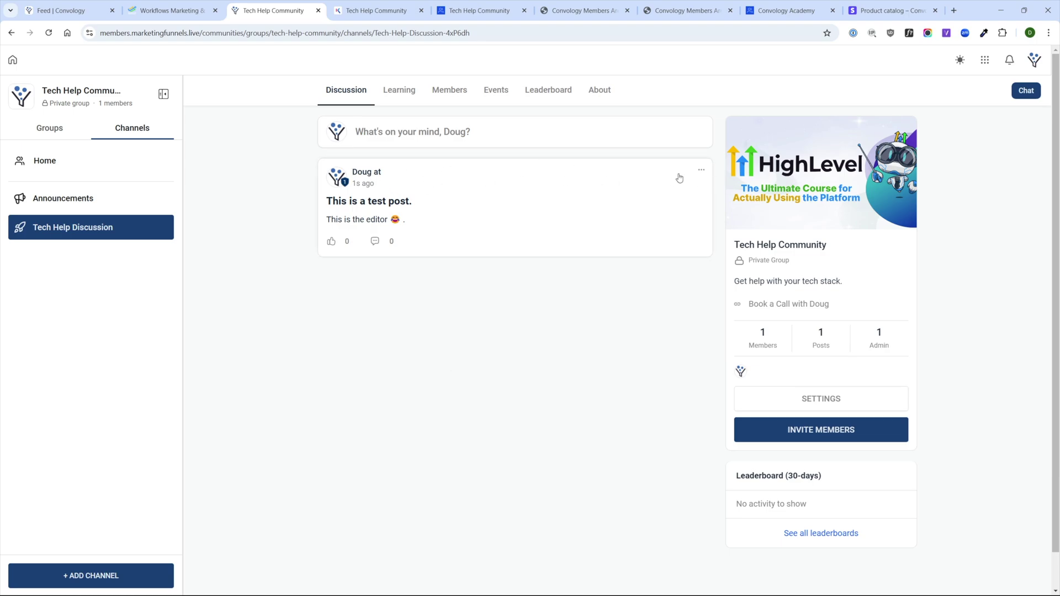
- Check the test post's options menu, then open the post in full view
click(700, 170)
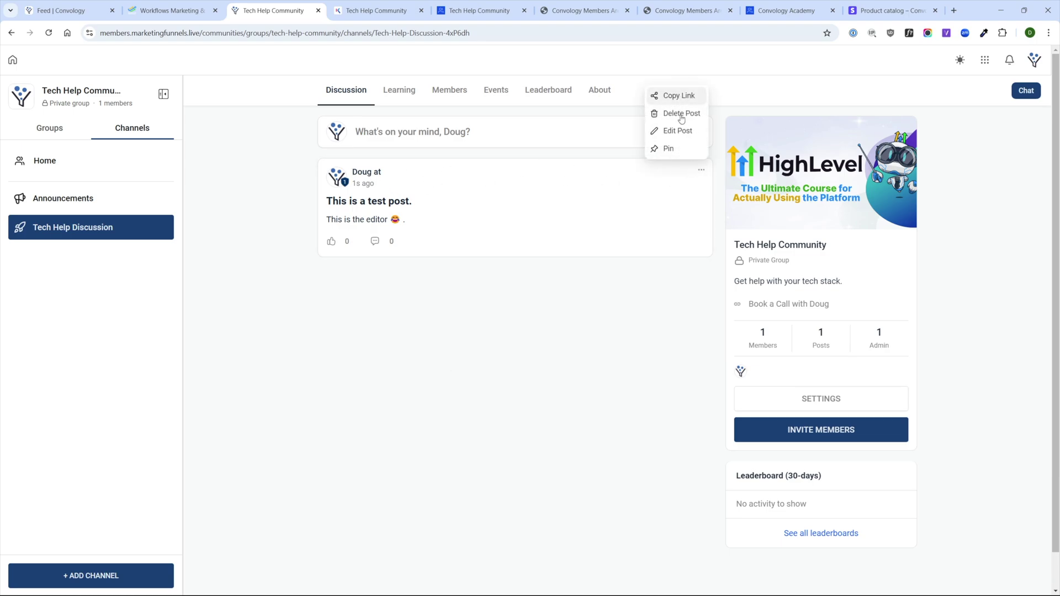
click(356, 318)
click(439, 199)
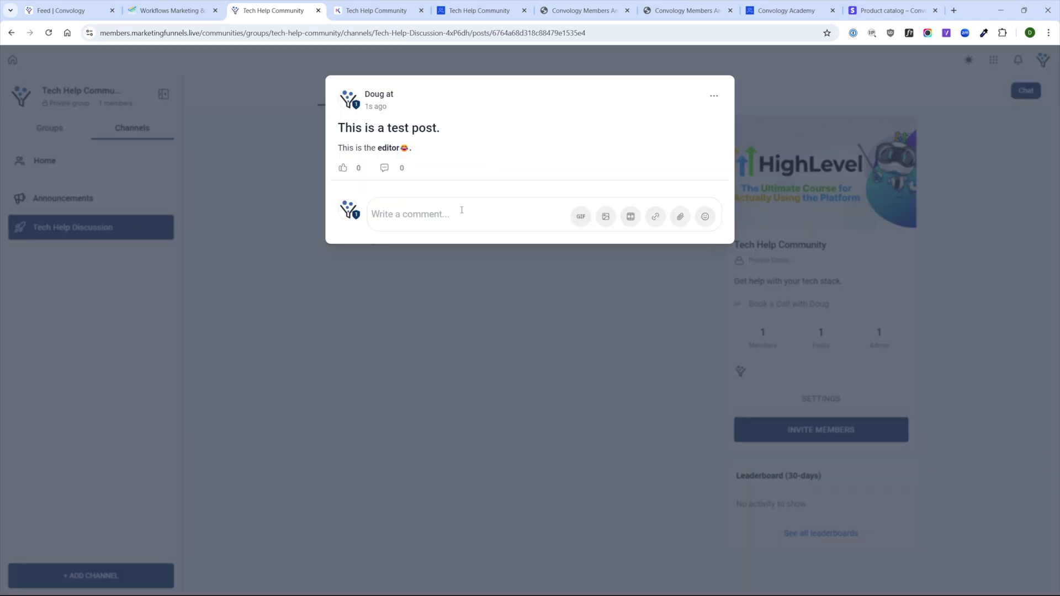
- Comment 'This is a comment.' on the test post and return to the home feed
text(This is a comment.)
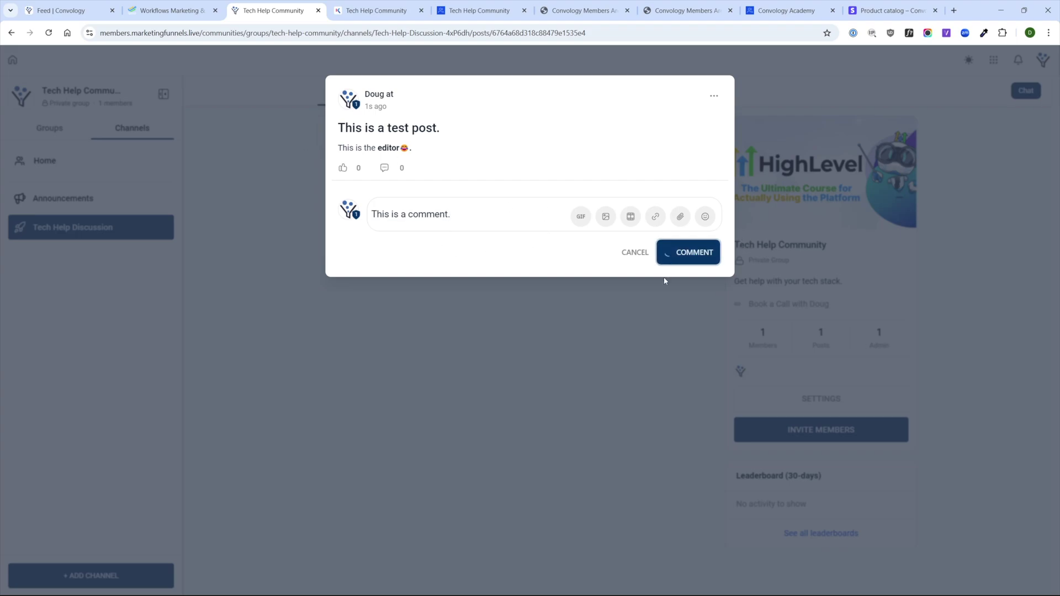
click(672, 252)
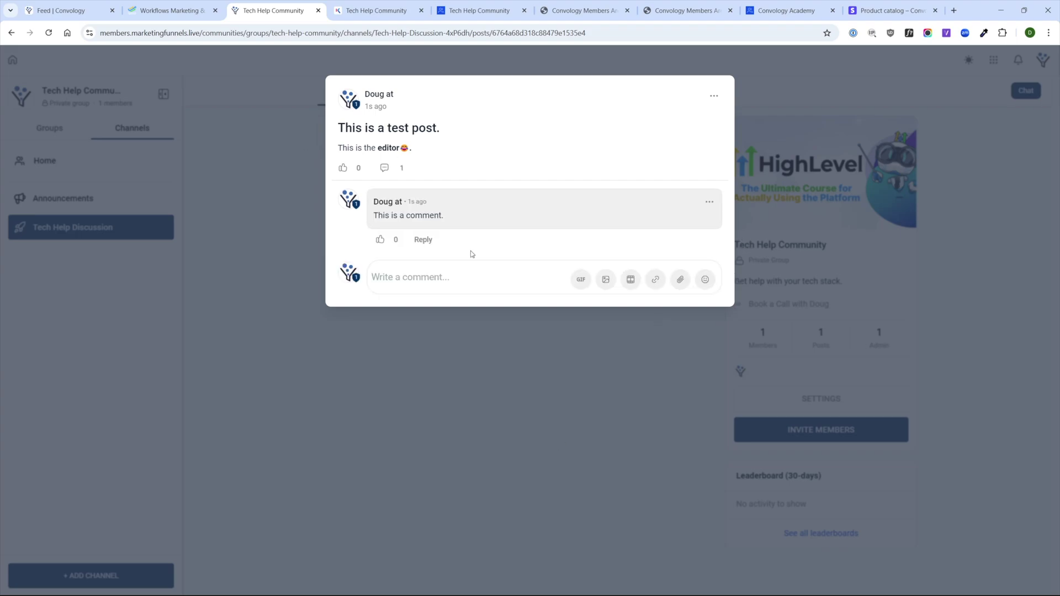
click(709, 202)
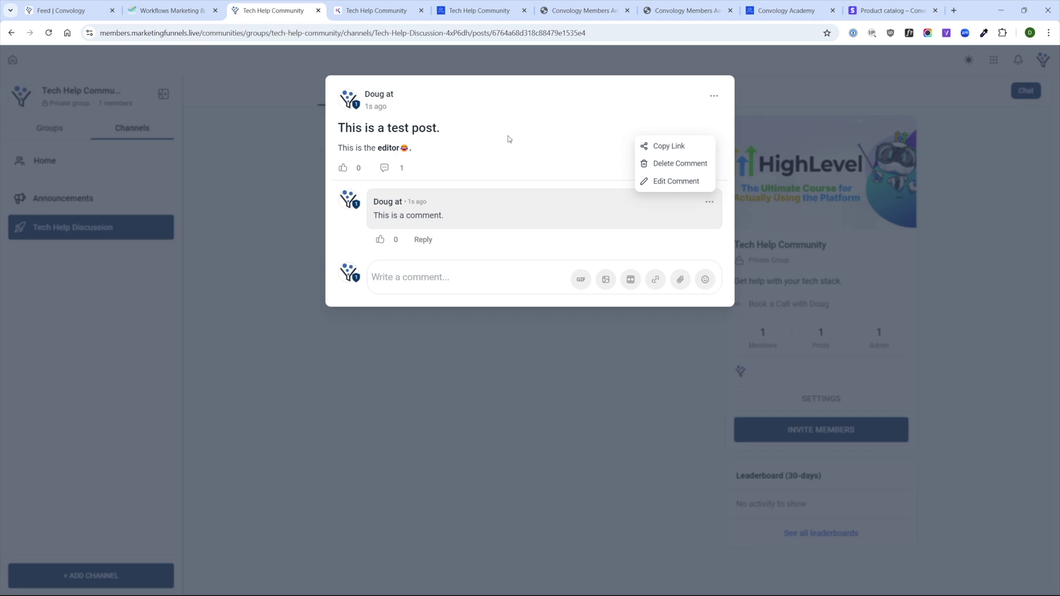
click(566, 143)
click(277, 252)
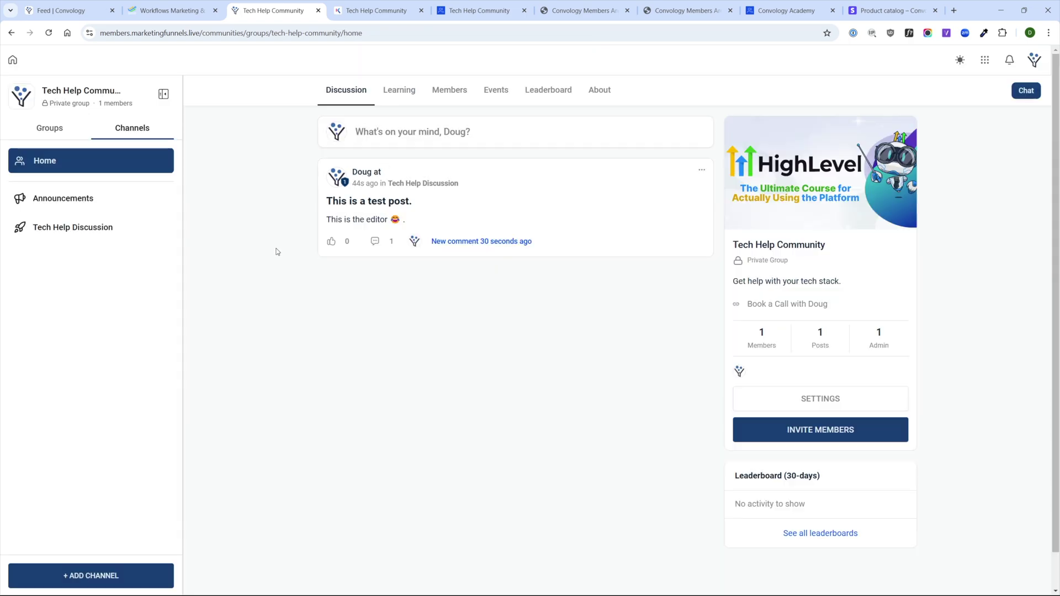
- Review the Announcements channel settings: About, Members and Settings tabs, then close them
click(156, 201)
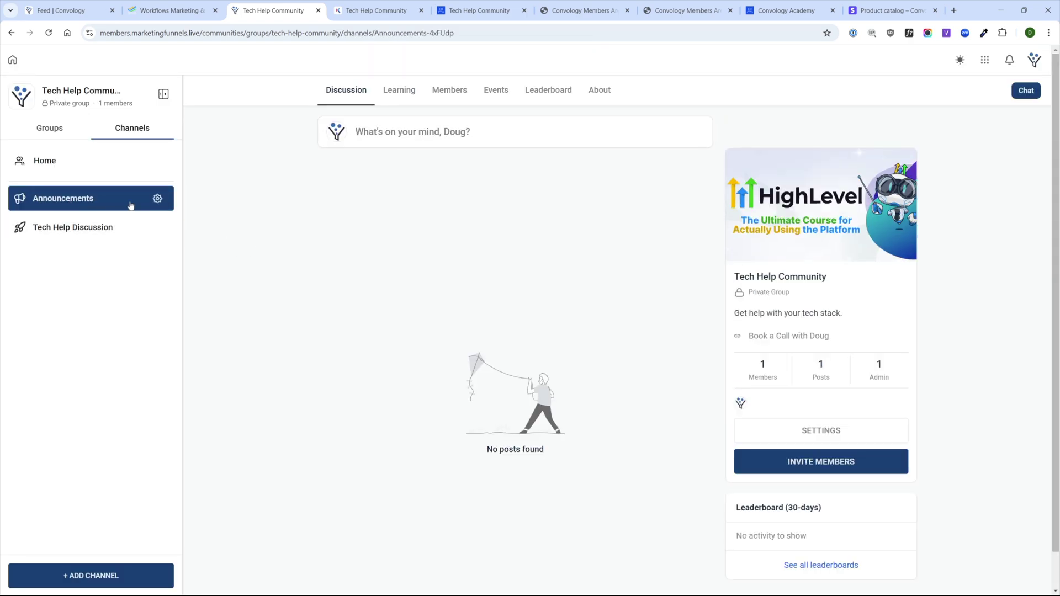
click(156, 198)
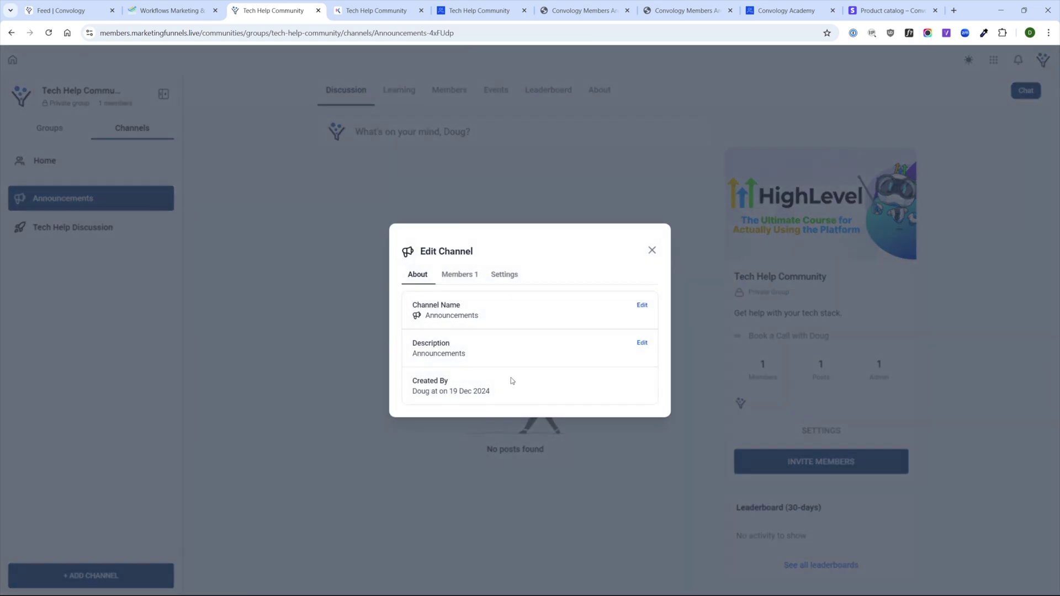
click(465, 278)
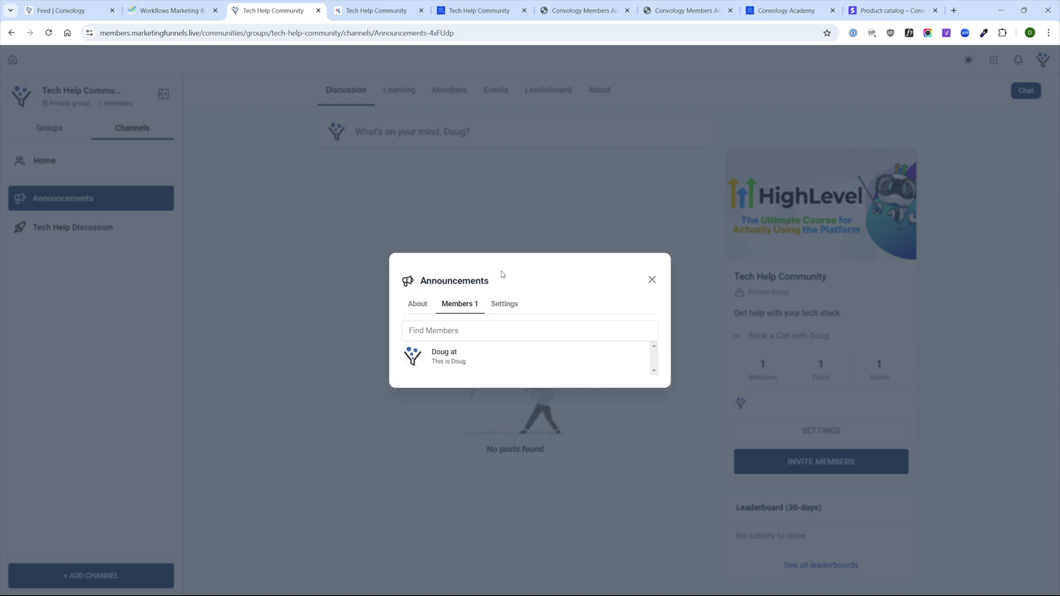
click(504, 276)
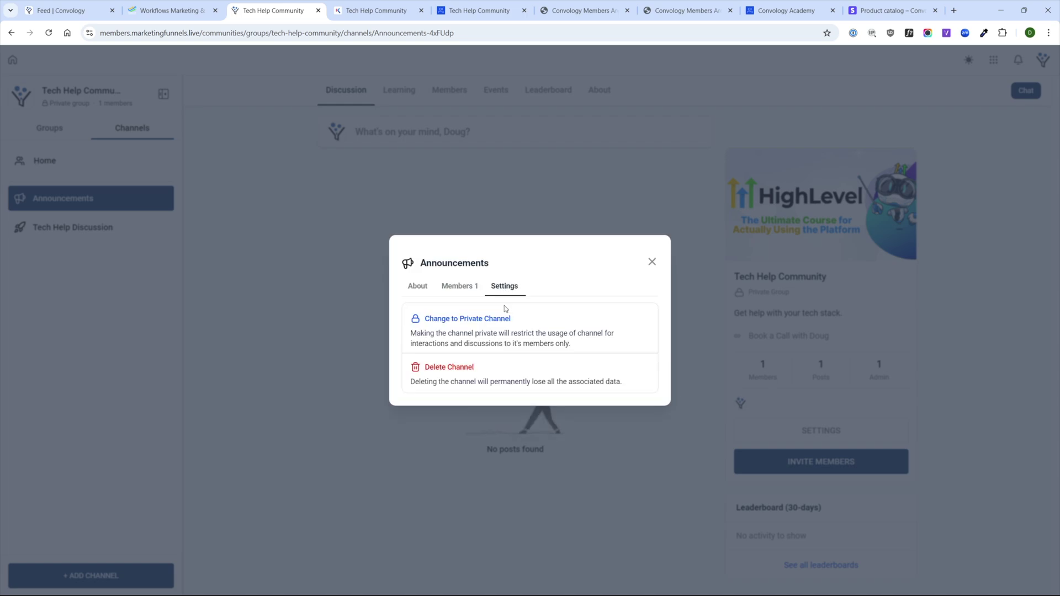
click(418, 287)
click(652, 250)
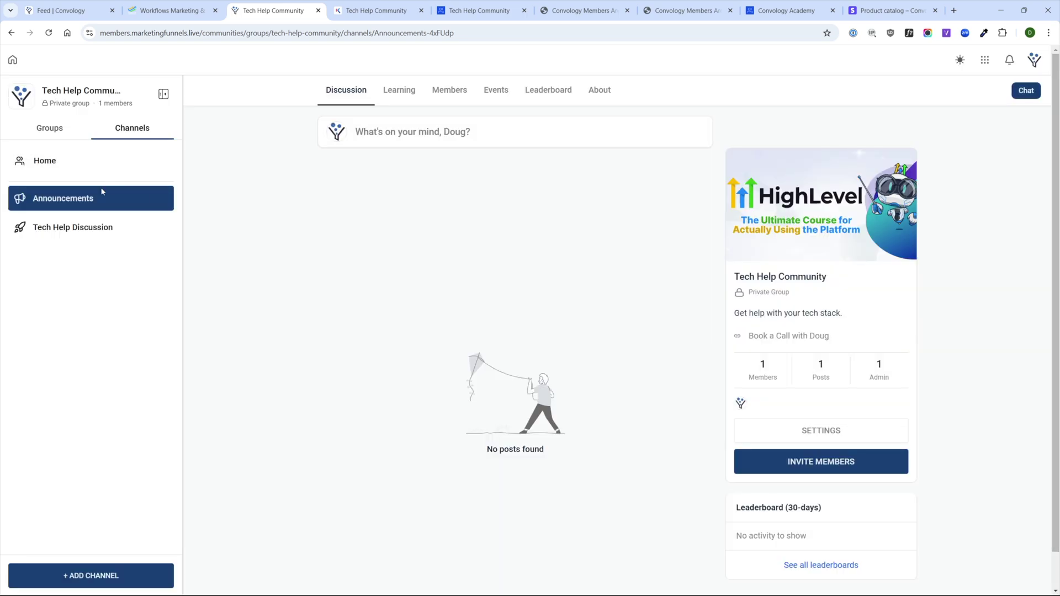
- Switch to Tech Help Discussion and check, then close, its channel settings
click(111, 228)
click(158, 228)
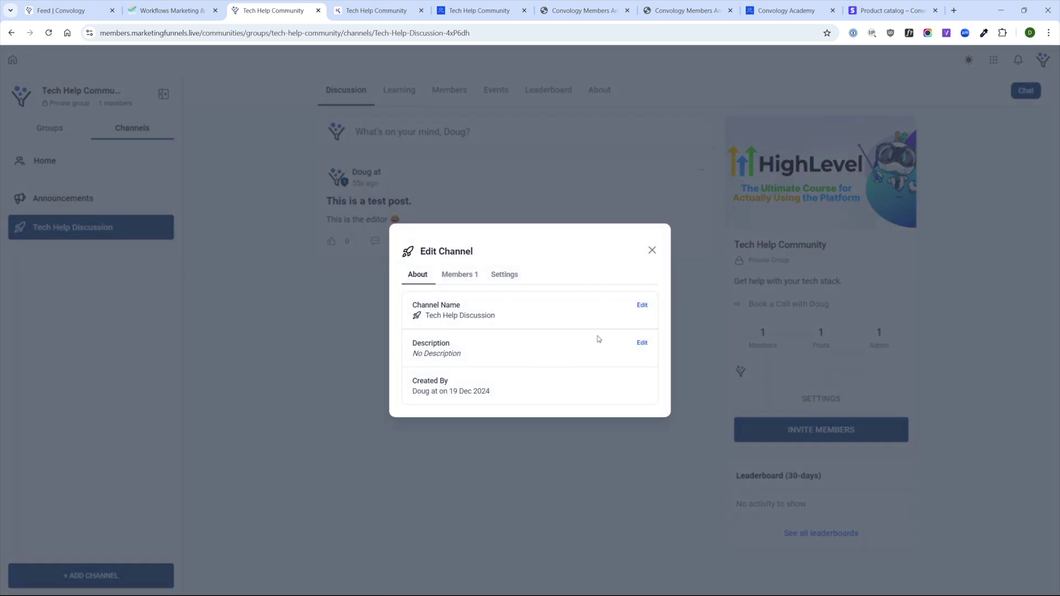
click(651, 250)
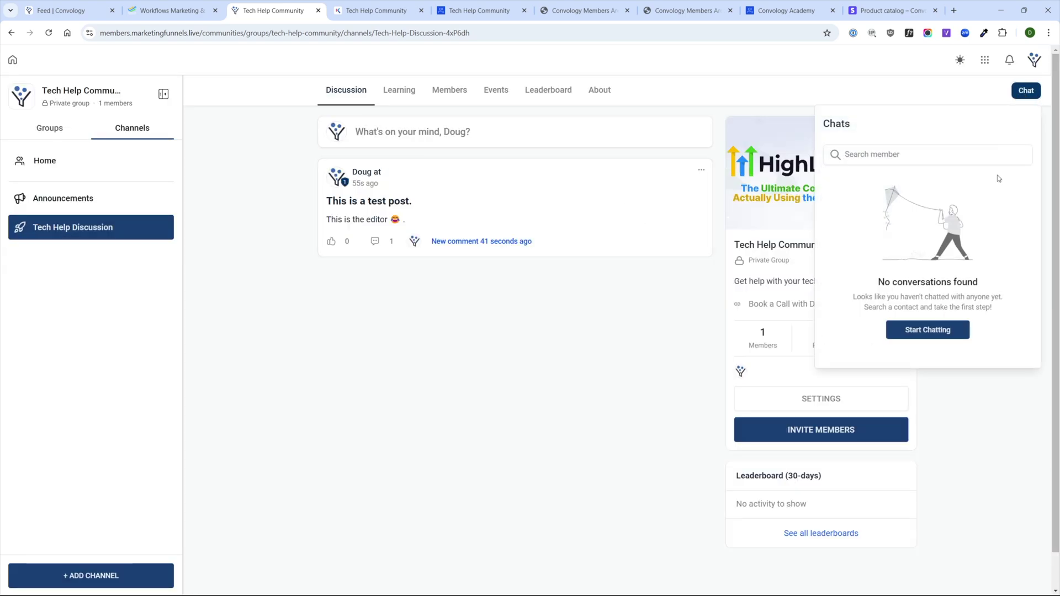
- Try starting a chat, close the Chats panel, view Members, then open the Events calendar
click(932, 336)
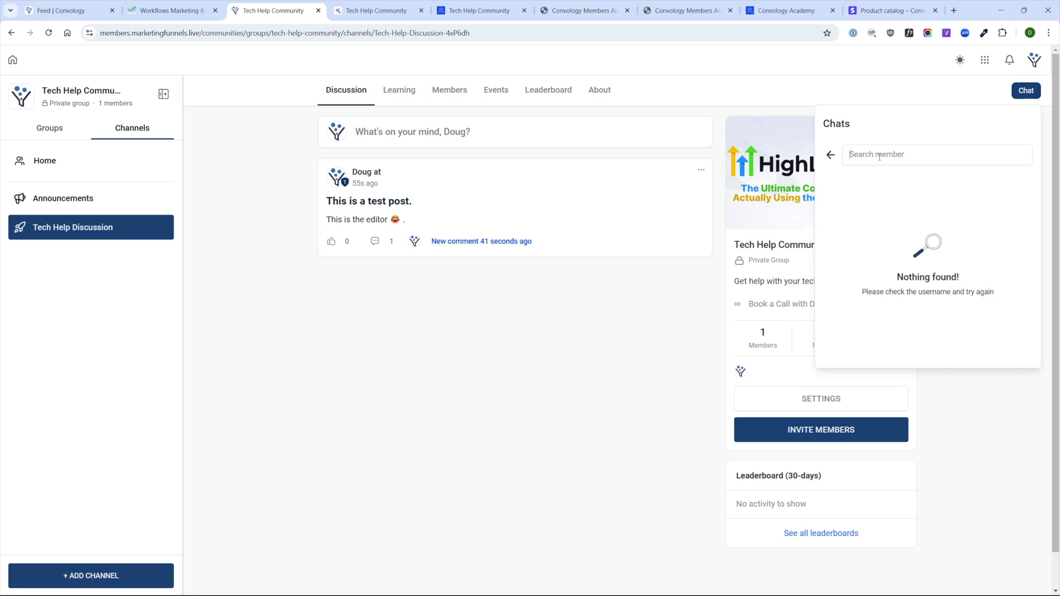
click(831, 155)
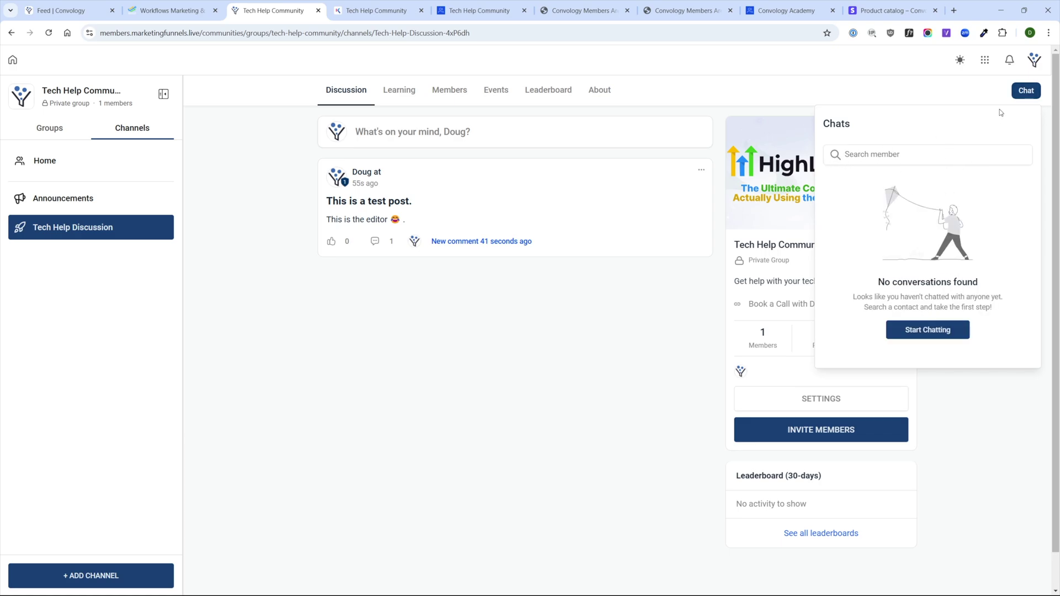
click(983, 91)
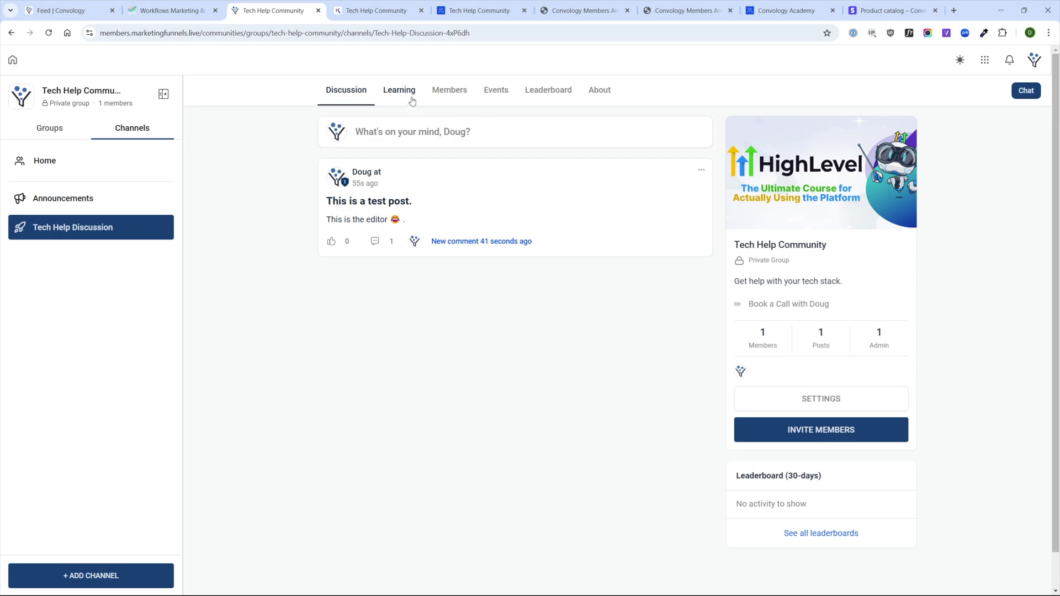
click(445, 92)
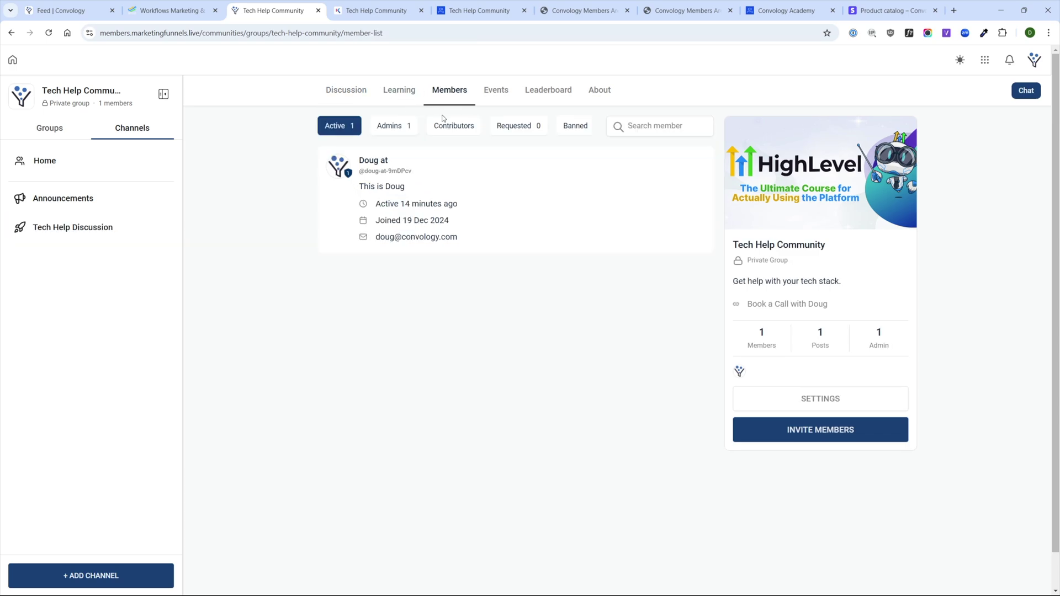
click(501, 96)
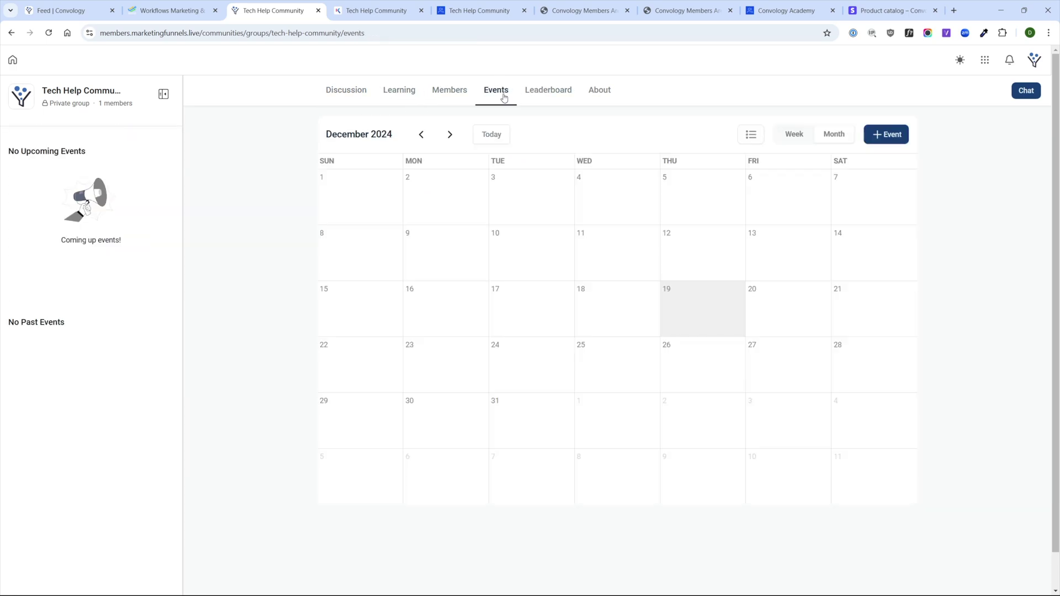
- Start a new event titled 'Office hours' and colour it purple
click(885, 138)
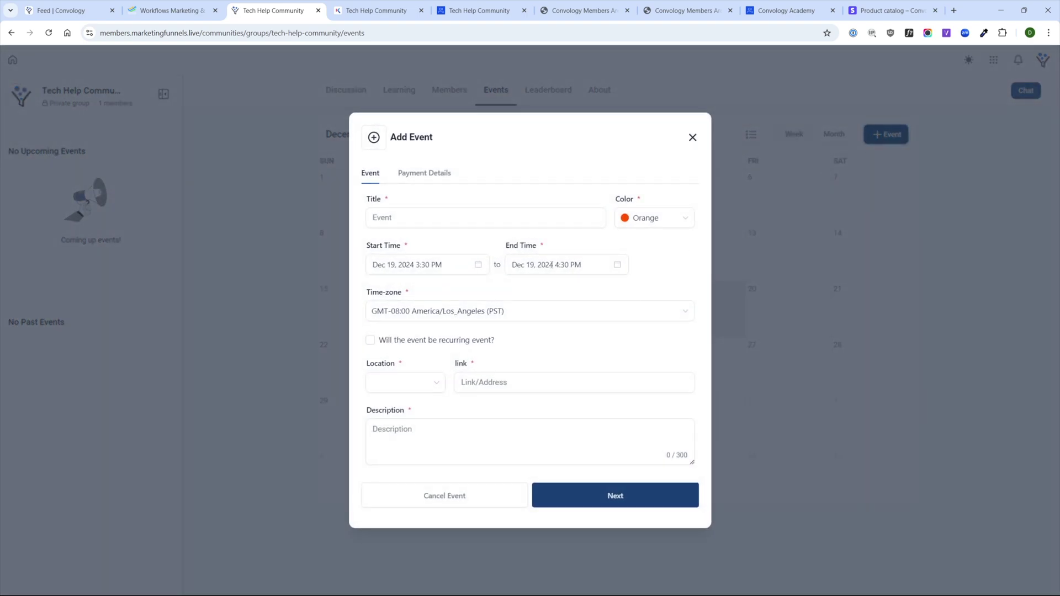
text(Office hours)
click(662, 223)
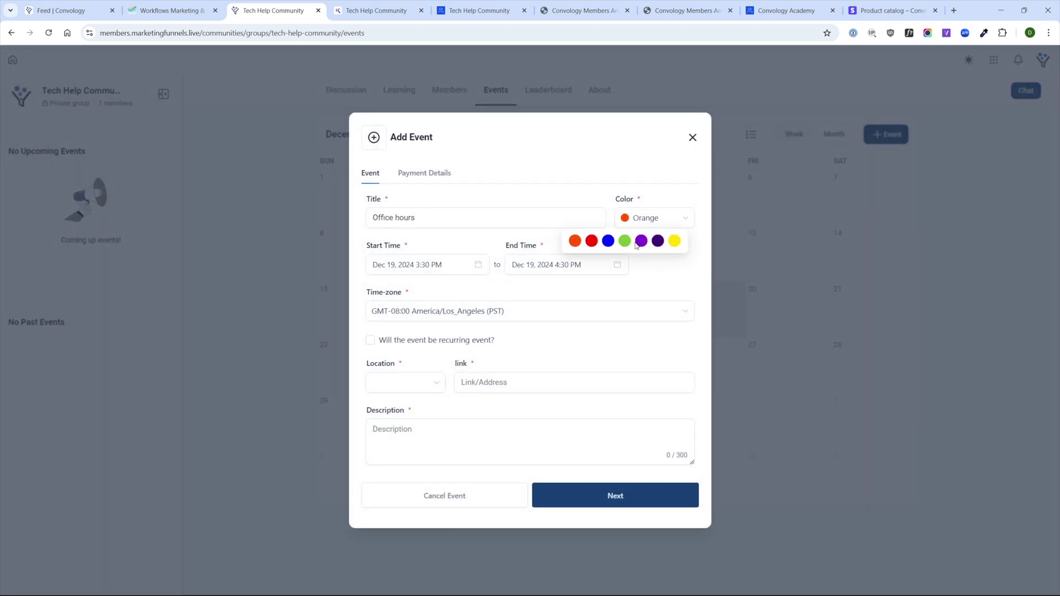
click(657, 242)
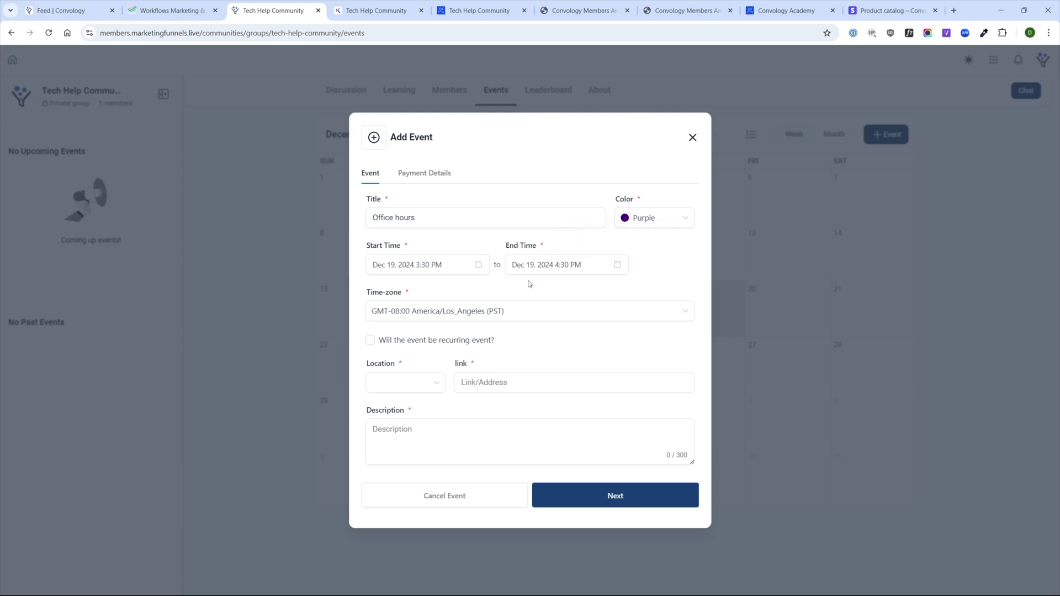
- Make the event repeat weekly on Friday instead of Thursday
click(370, 340)
click(461, 391)
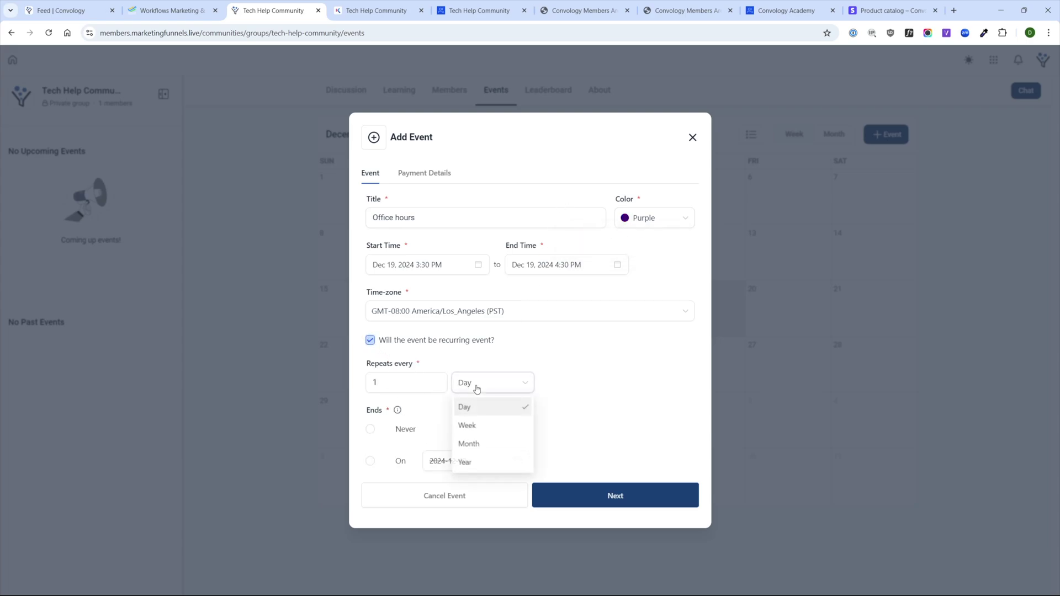
click(485, 436)
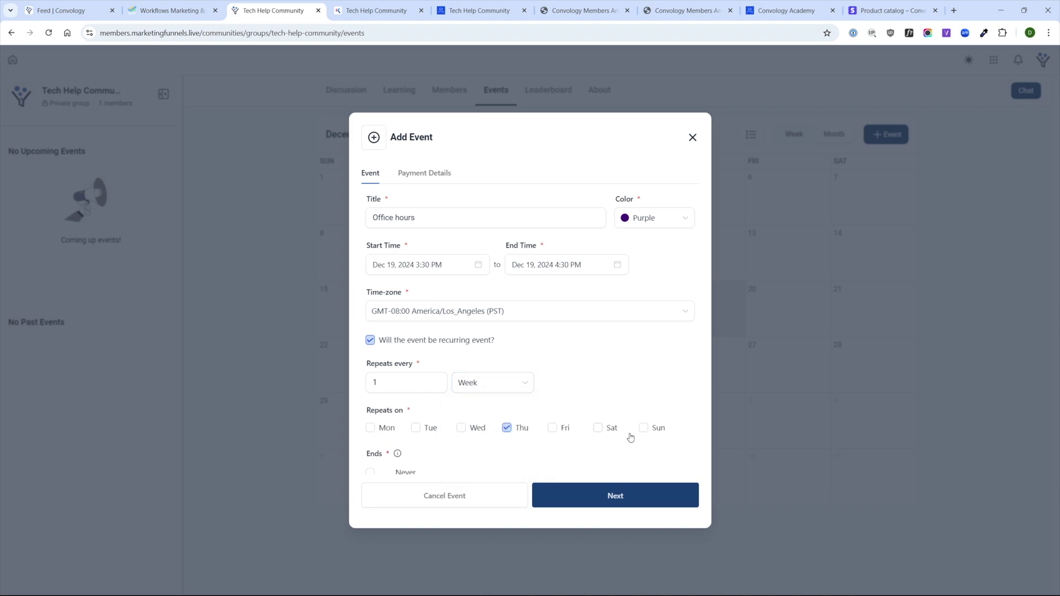
click(552, 428)
click(515, 433)
- Set the start date to December 20, end time 4:00 PM, and time zone PST
click(454, 269)
click(480, 394)
click(544, 266)
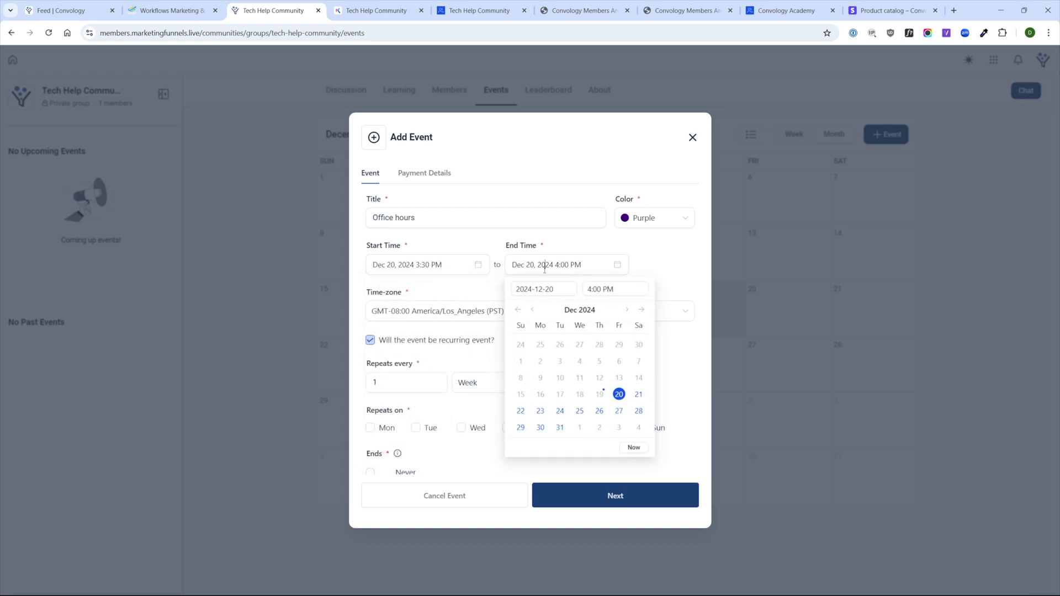
click(452, 280)
click(455, 313)
click(452, 293)
- Turn the recurring option back off so the event happens once
scroll(508, 437, down, 2)
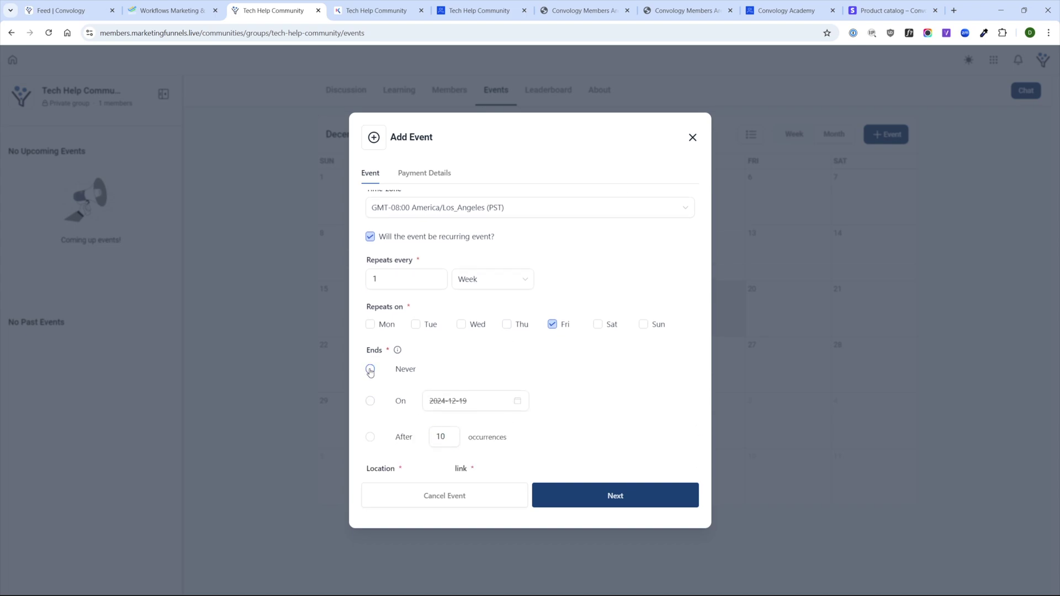
scroll(474, 375, down, 3)
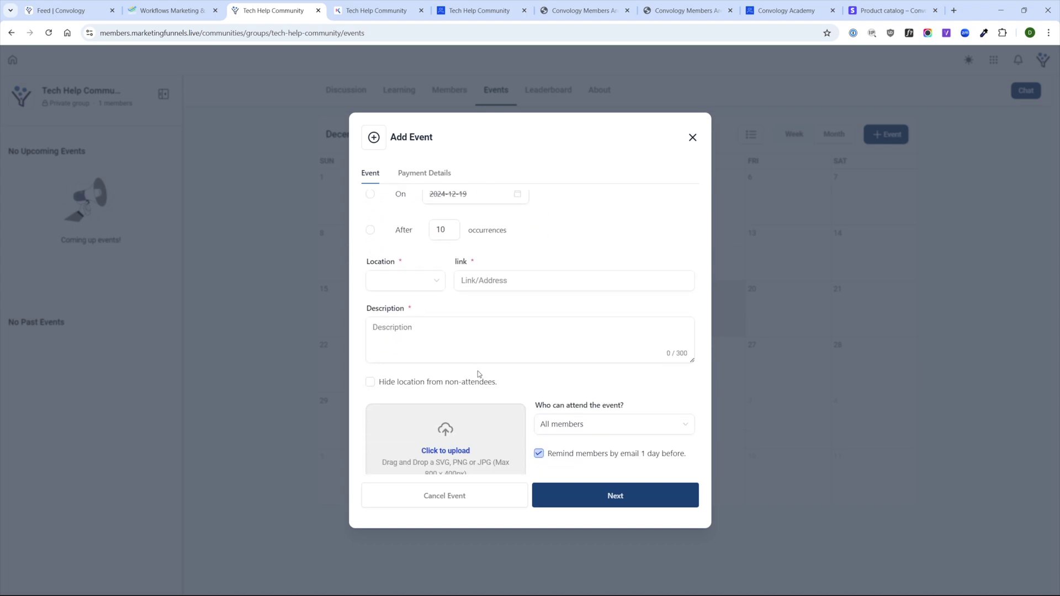
scroll(463, 380, up, 6)
click(370, 339)
click(425, 388)
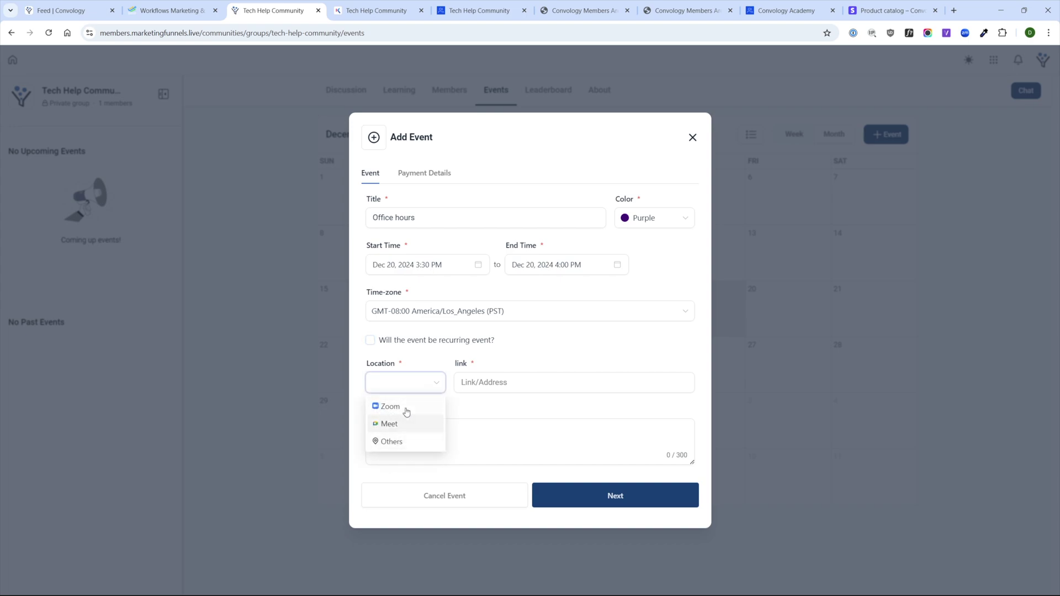
- Try Others and Zoom as the location type, and hide the location from non-attendees
click(401, 443)
click(422, 383)
click(412, 406)
scroll(531, 364, down, 3)
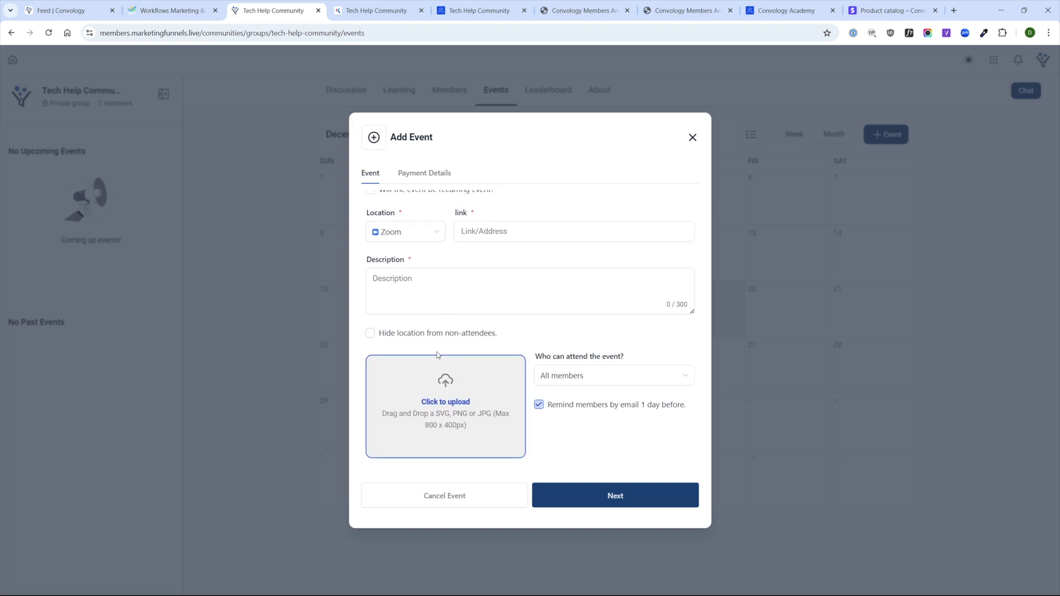
click(418, 333)
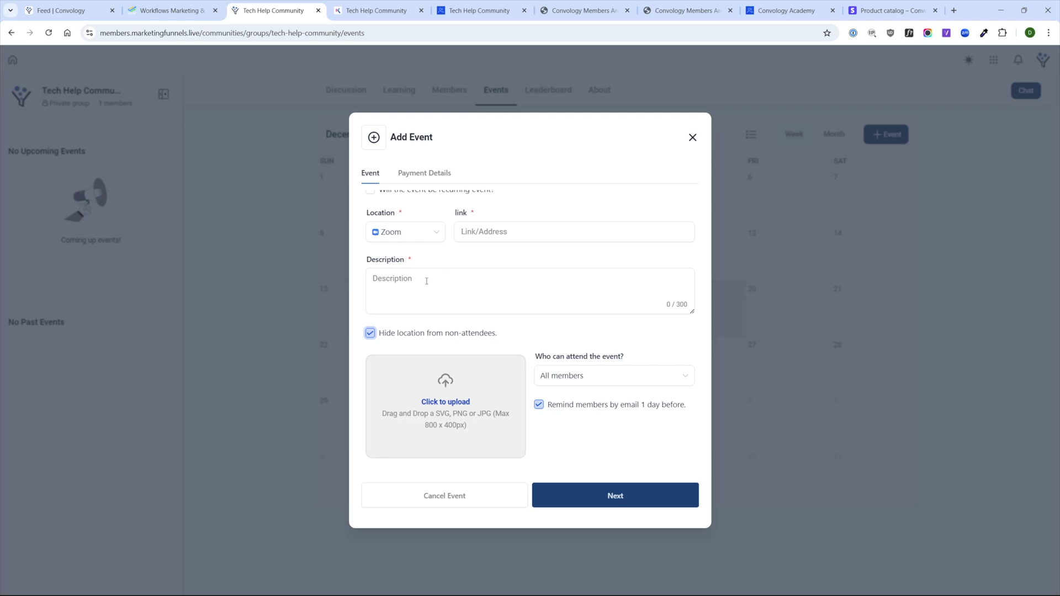
- Set who can attend to All members after browsing the member-level option
click(608, 385)
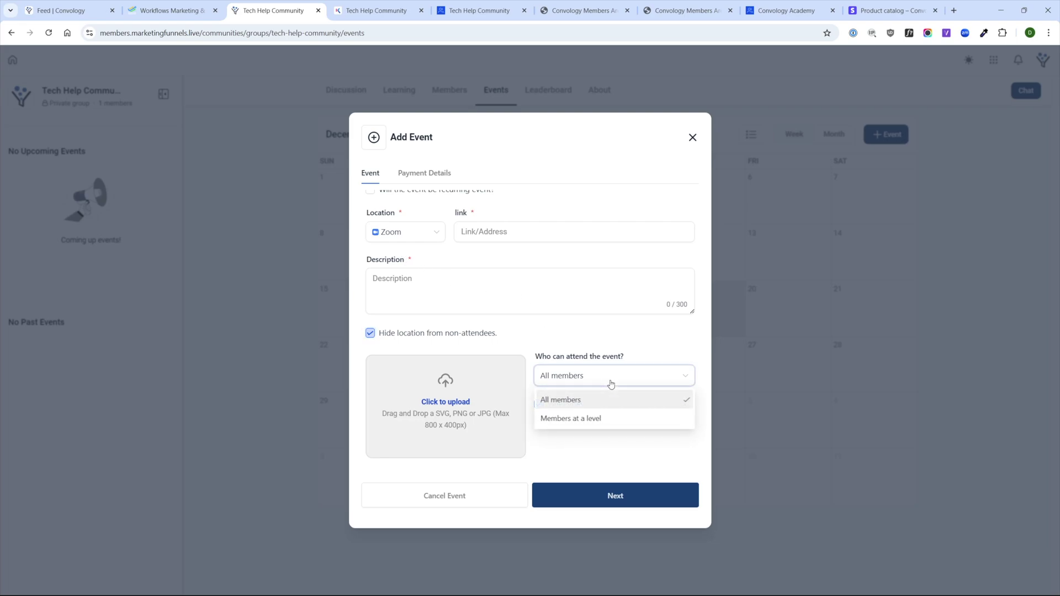
click(588, 423)
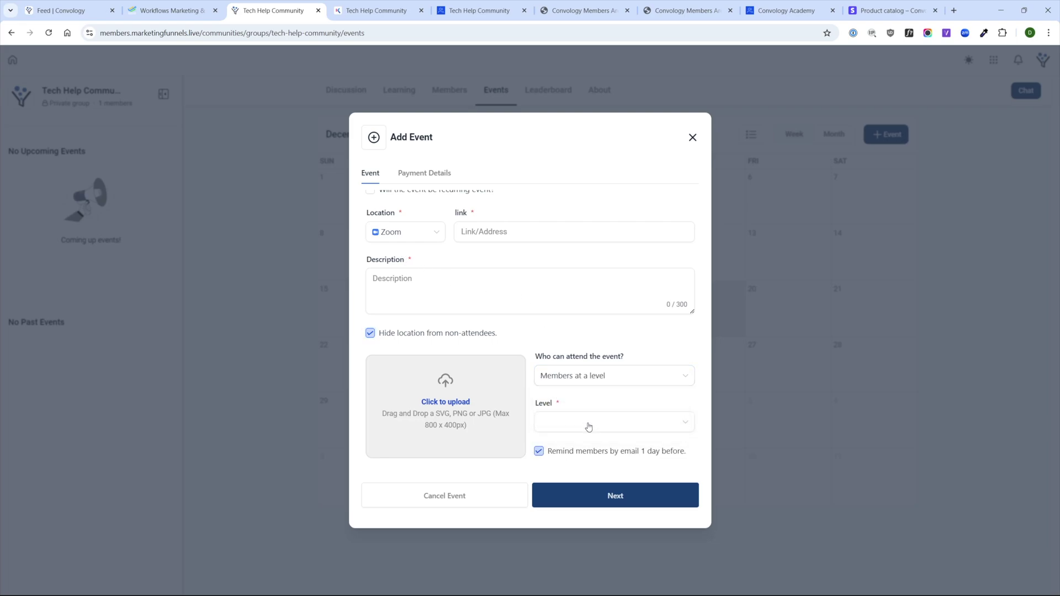
click(588, 422)
scroll(570, 552, down, 1)
click(581, 374)
click(577, 373)
click(575, 425)
click(574, 375)
click(569, 399)
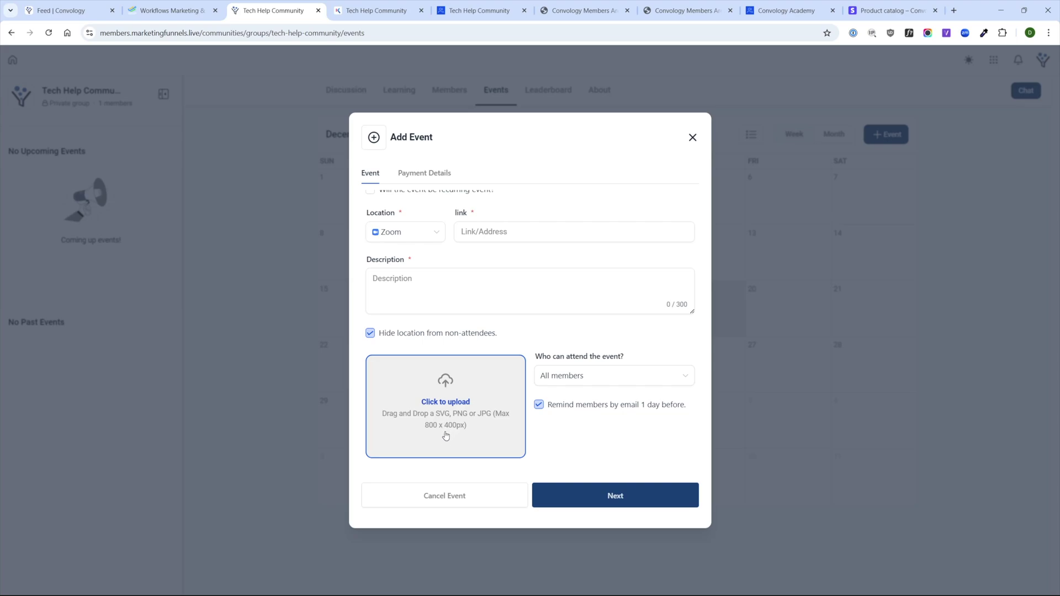
- Upload the cover image, set an Others location with a place name, describe it 'testing', and continue
double_click(430, 401)
click(609, 496)
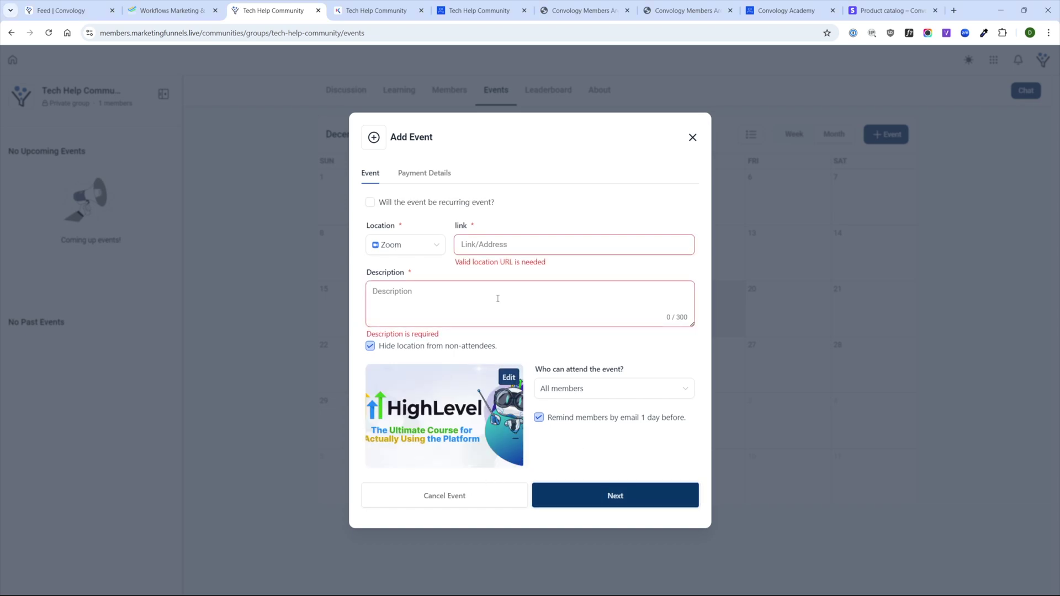
click(414, 244)
click(407, 303)
click(497, 244)
text(Doug's House)
click(400, 302)
text(testing)
click(650, 494)
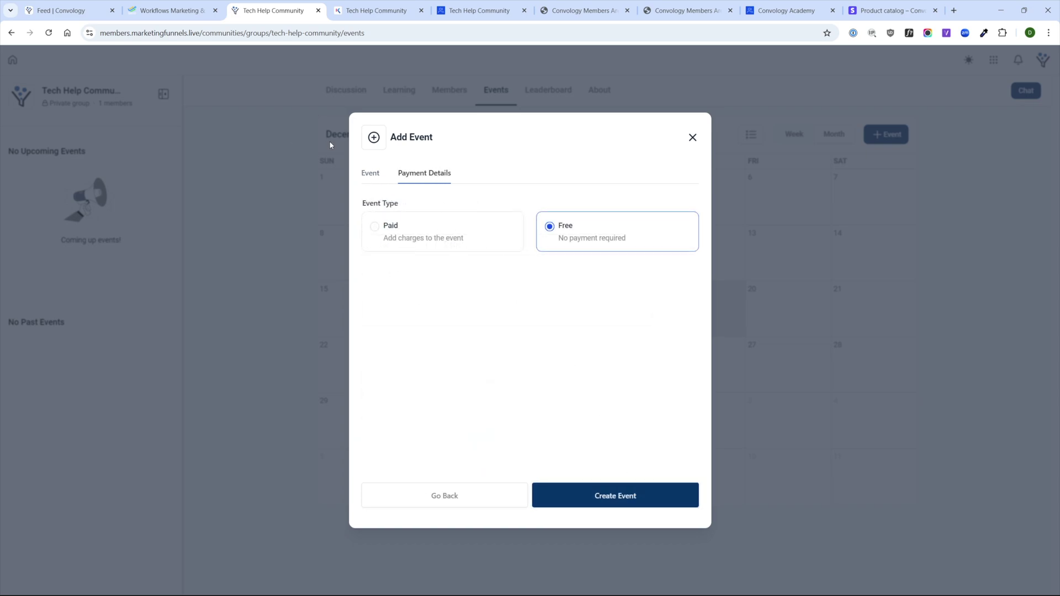
- Keep the event Free and create the Office hours event
click(393, 237)
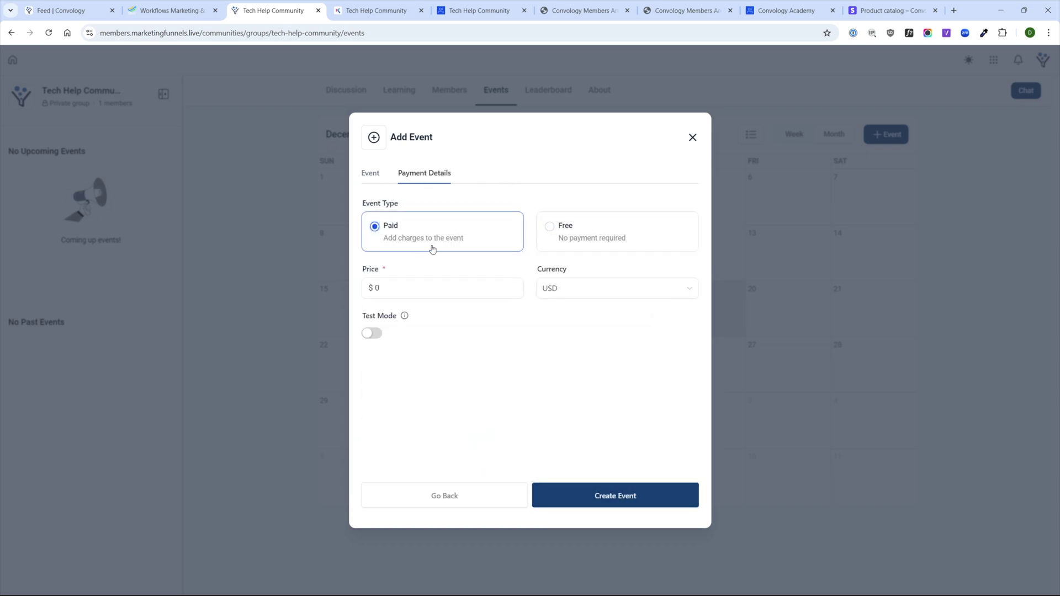
click(564, 241)
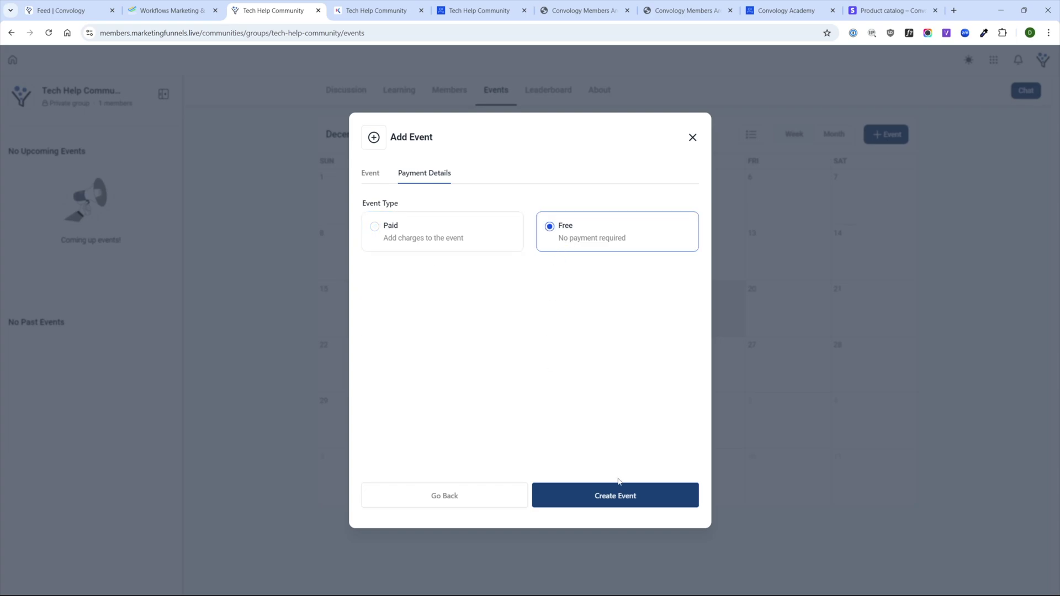
click(623, 494)
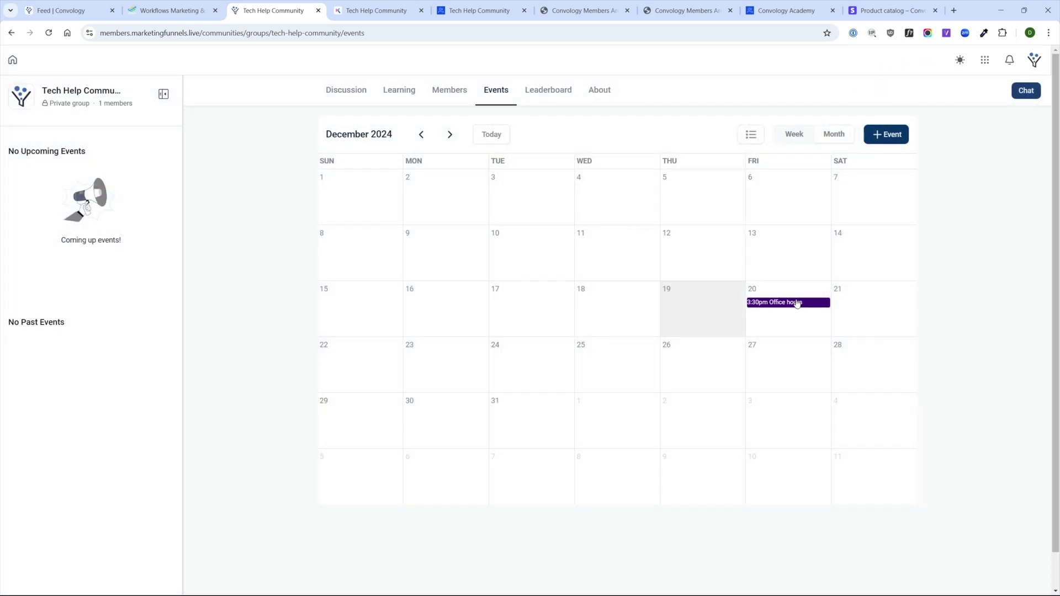
- Review the Office hours event details, keeping Google as the calendar, then close them
click(794, 302)
click(557, 380)
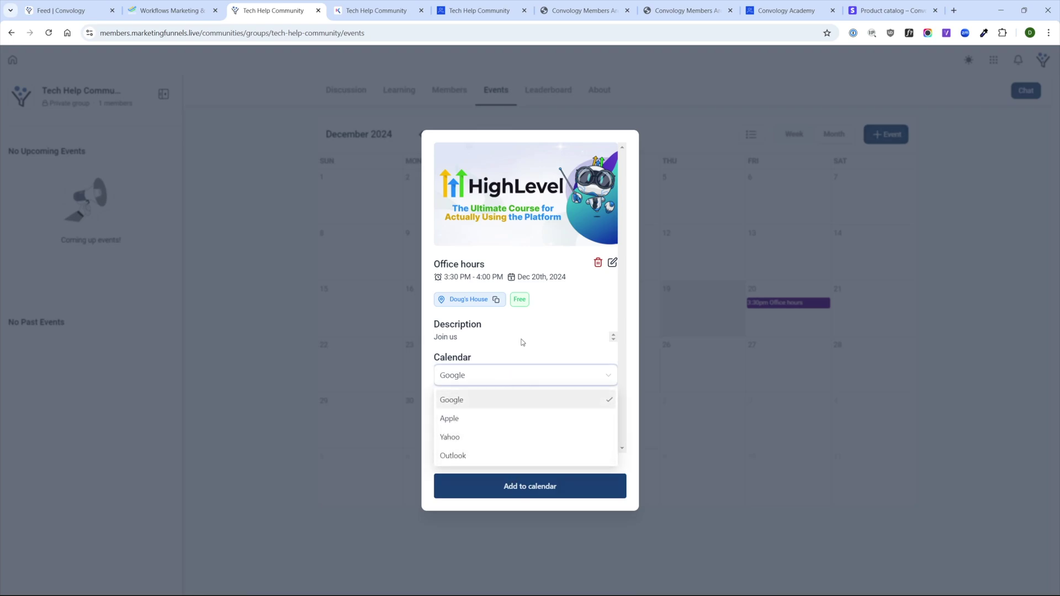
click(571, 322)
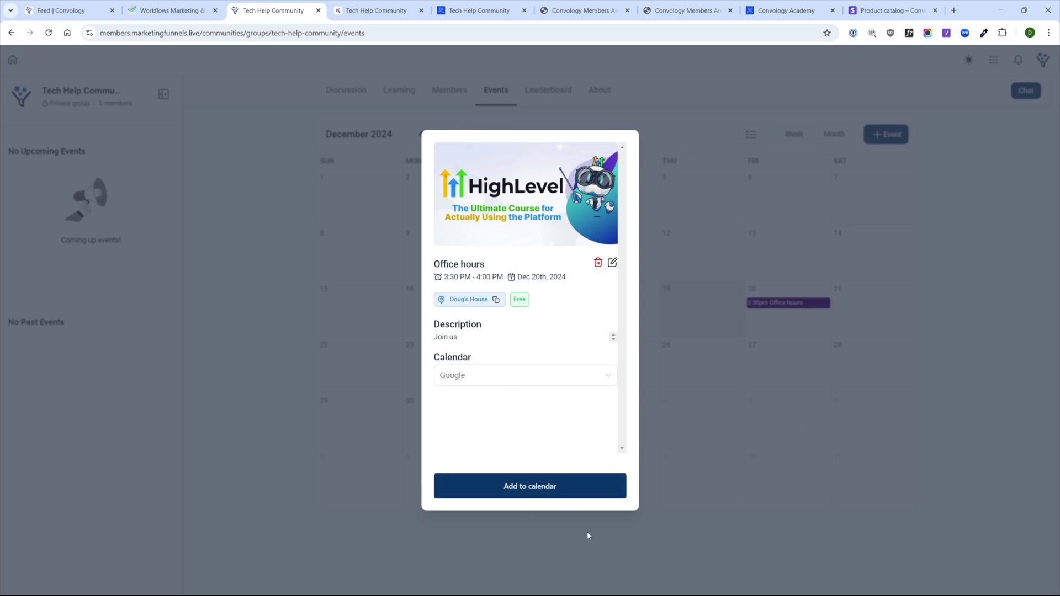
click(835, 492)
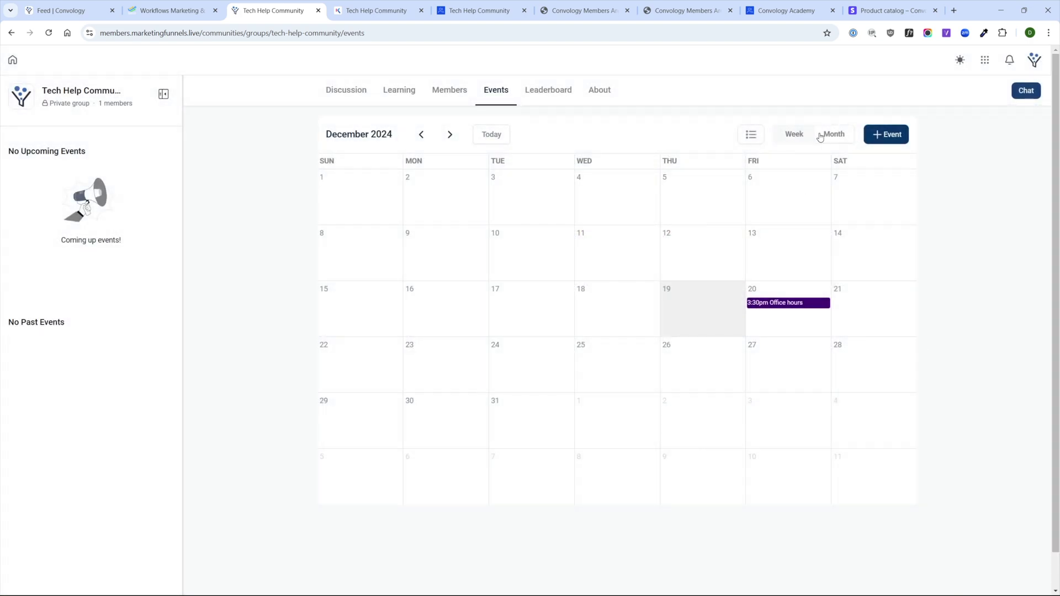
- Look over the Leaderboard and About pages, then return to the Home feed
click(545, 88)
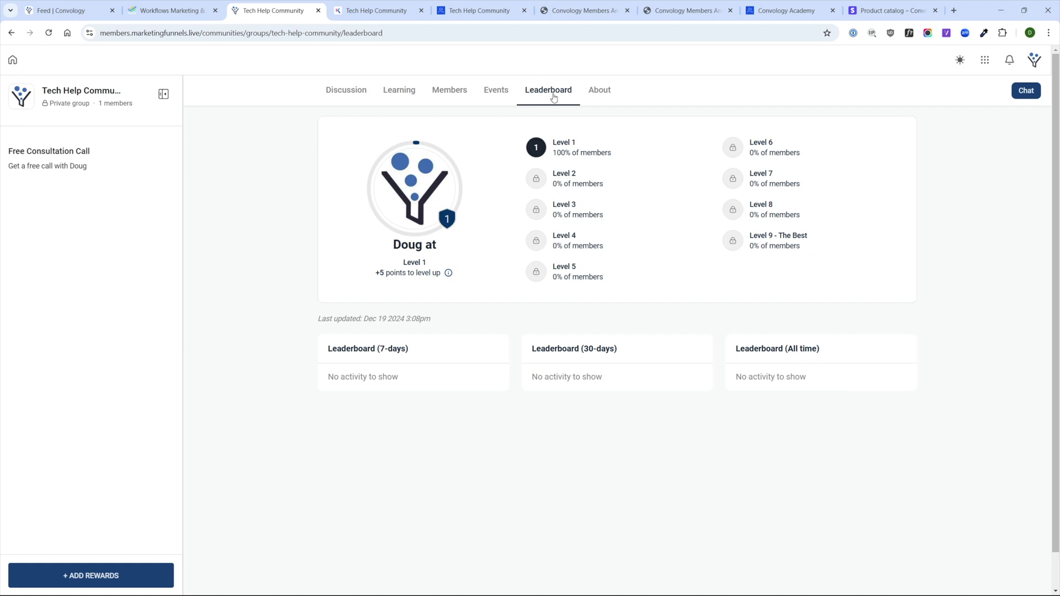
click(594, 92)
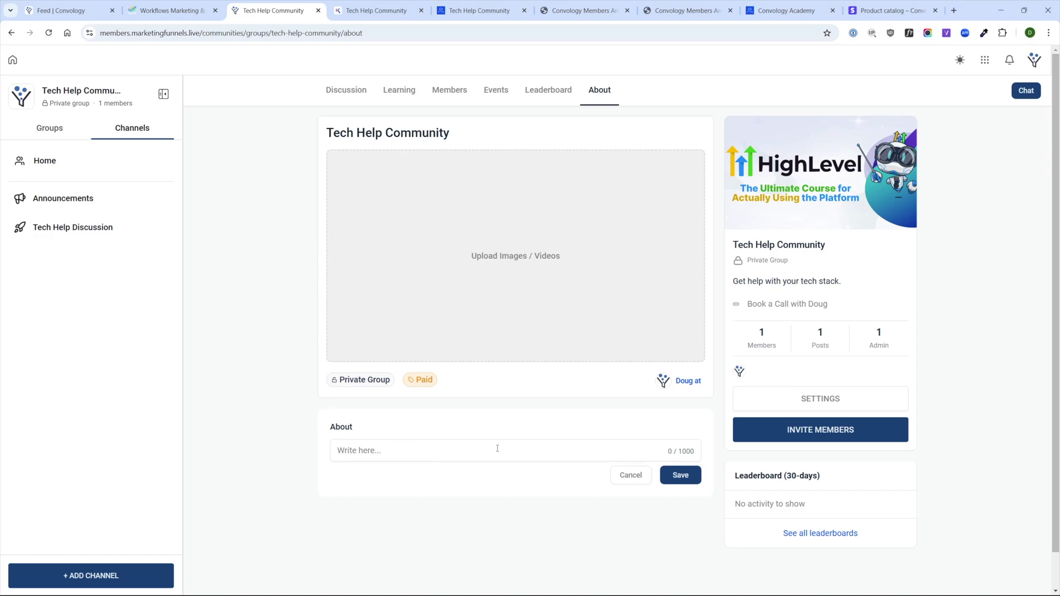
click(44, 160)
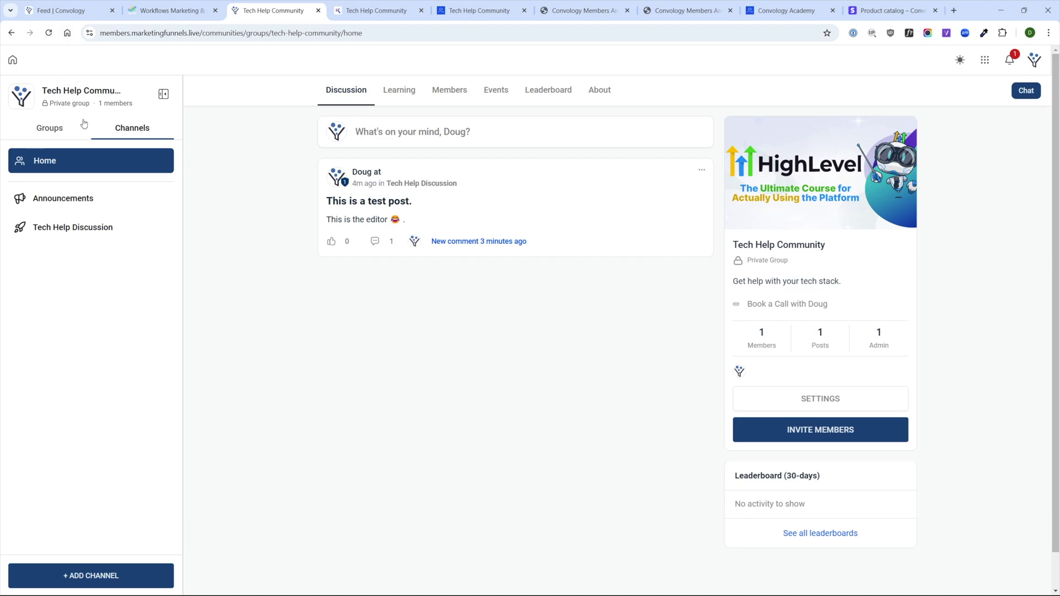
- Toggle the sidebar between Groups and Channels, ending on the Groups list
click(47, 131)
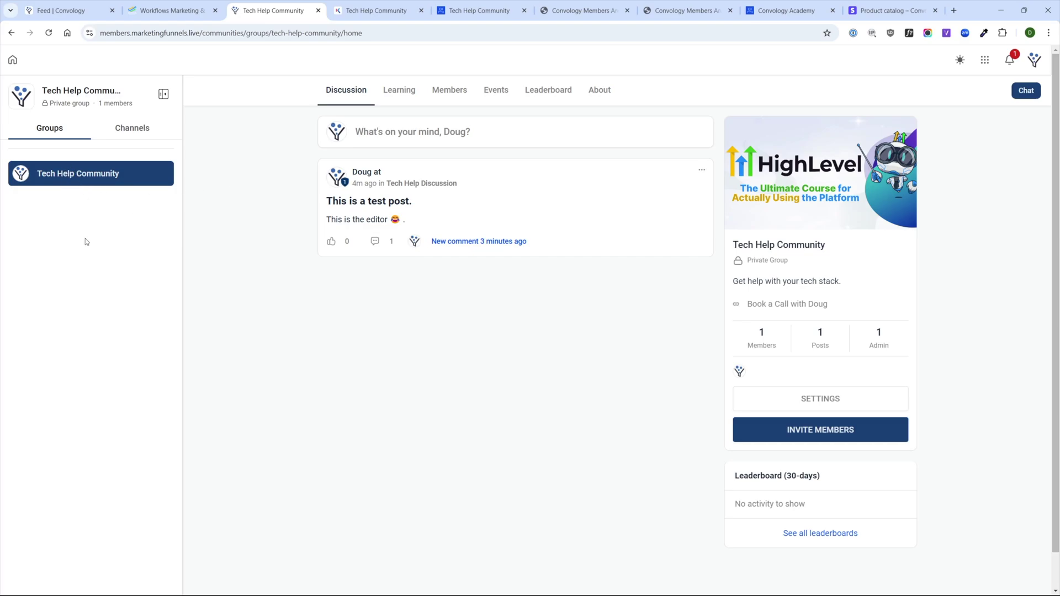
click(132, 128)
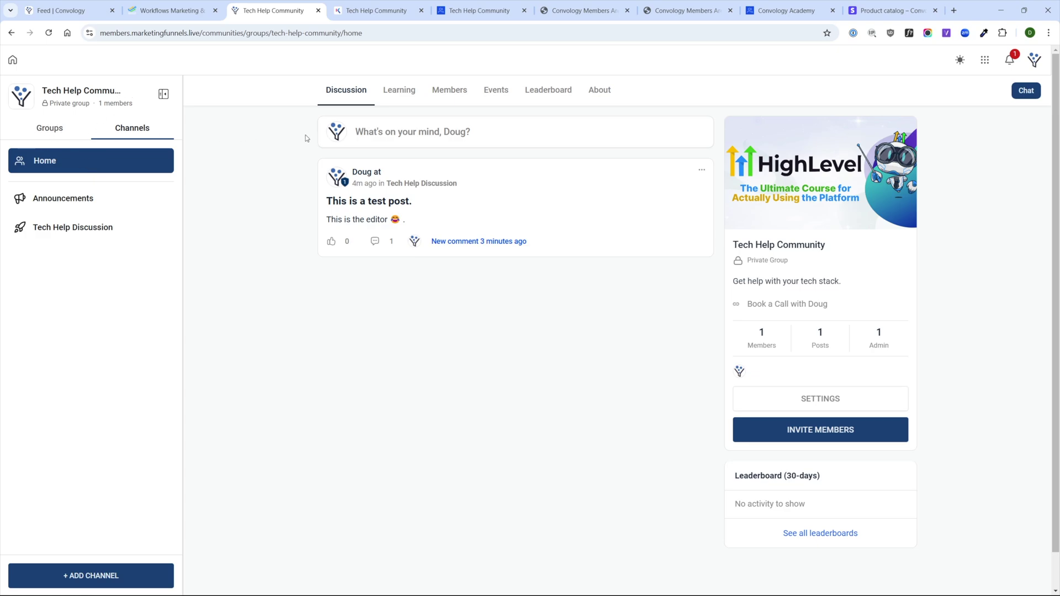
click(43, 133)
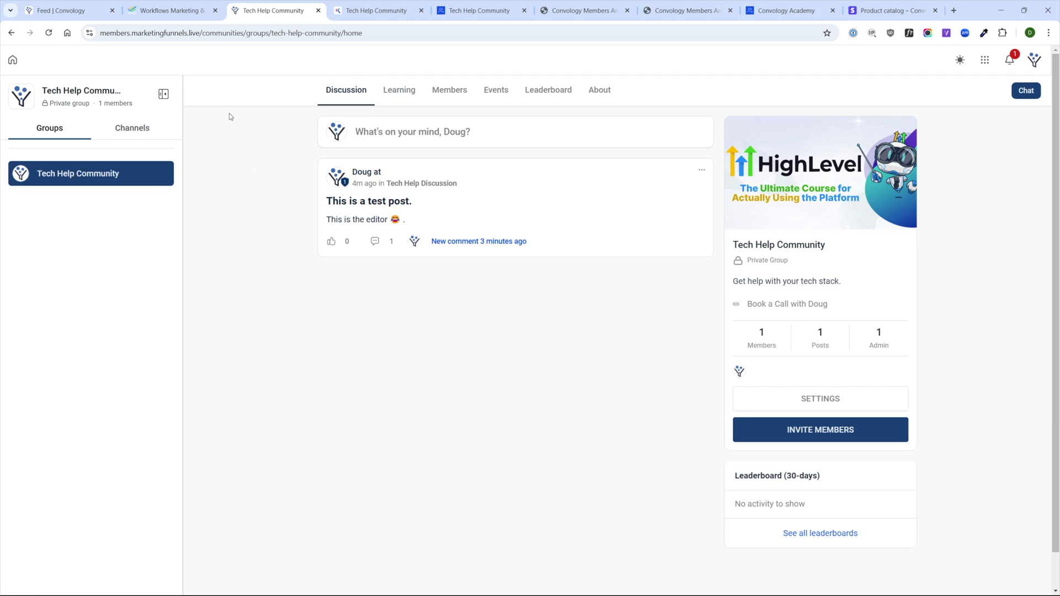
- Pick Marathon Course - DEMO to add to the community's Learning section
click(398, 91)
click(391, 227)
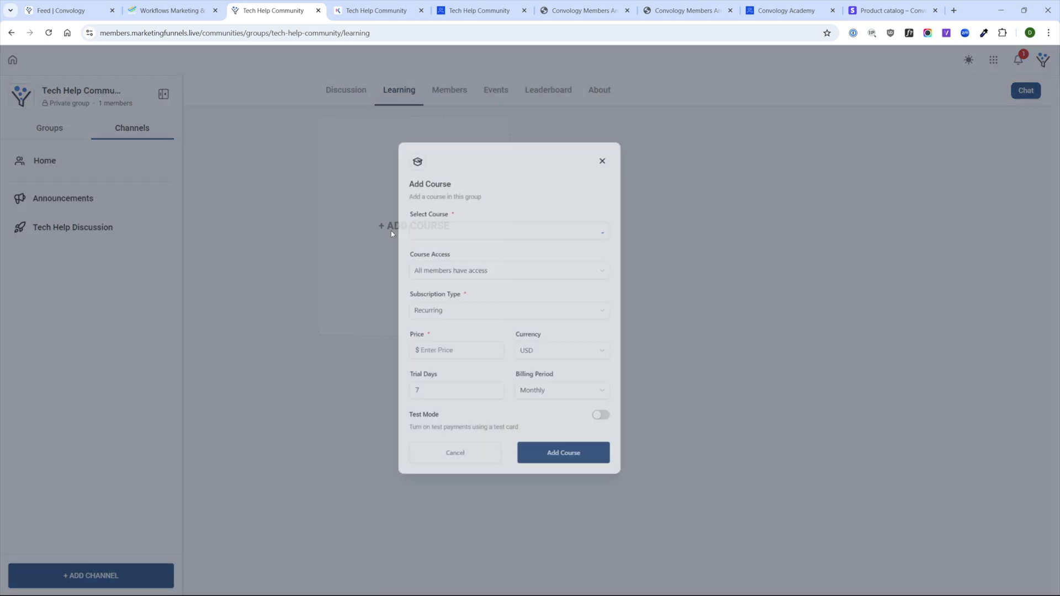
click(466, 230)
click(471, 255)
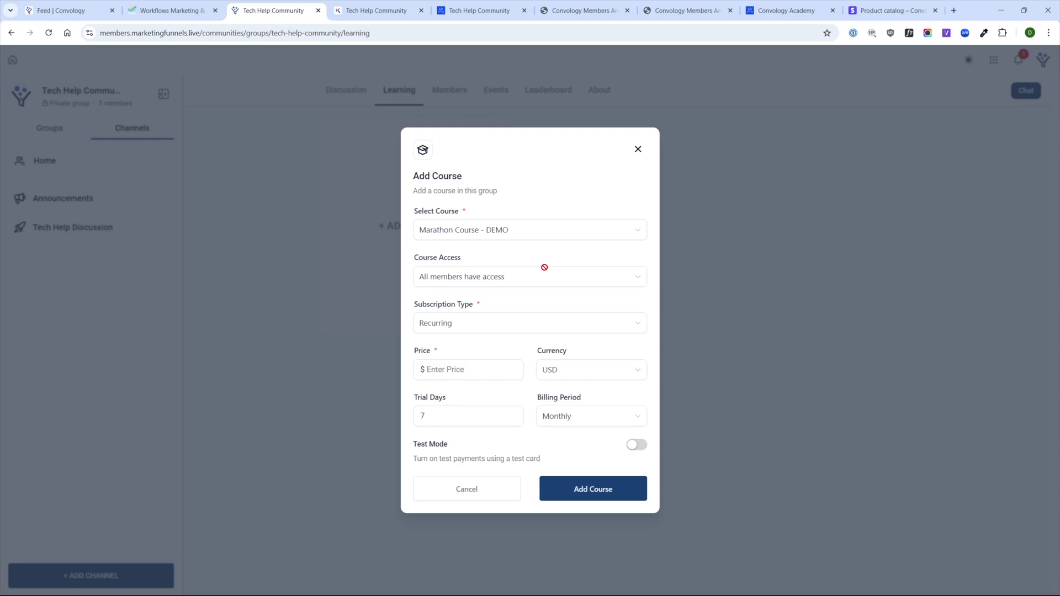
drag(489, 278, 493, 278)
- Attach the course as a One Time purchase at $10.00 with Test Mode on, then open it
click(502, 322)
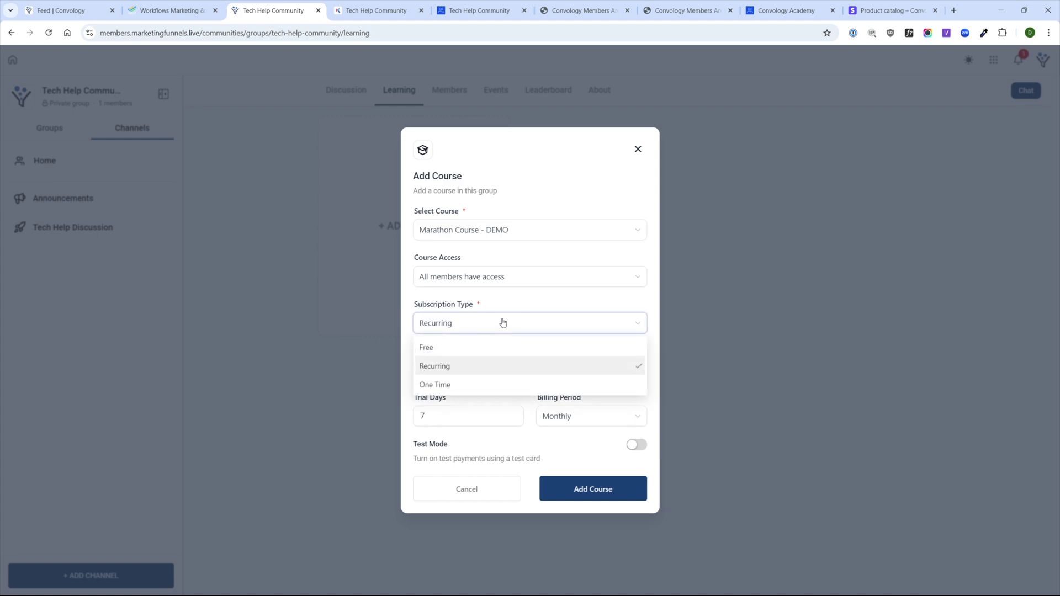
click(490, 329)
click(485, 329)
click(432, 385)
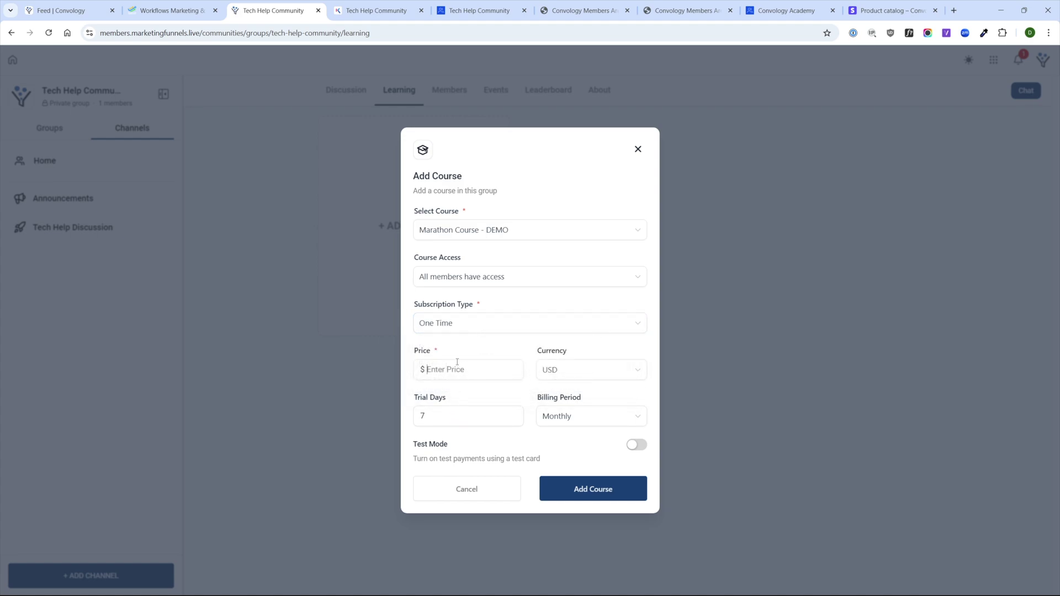
text(20)
click(635, 445)
click(591, 489)
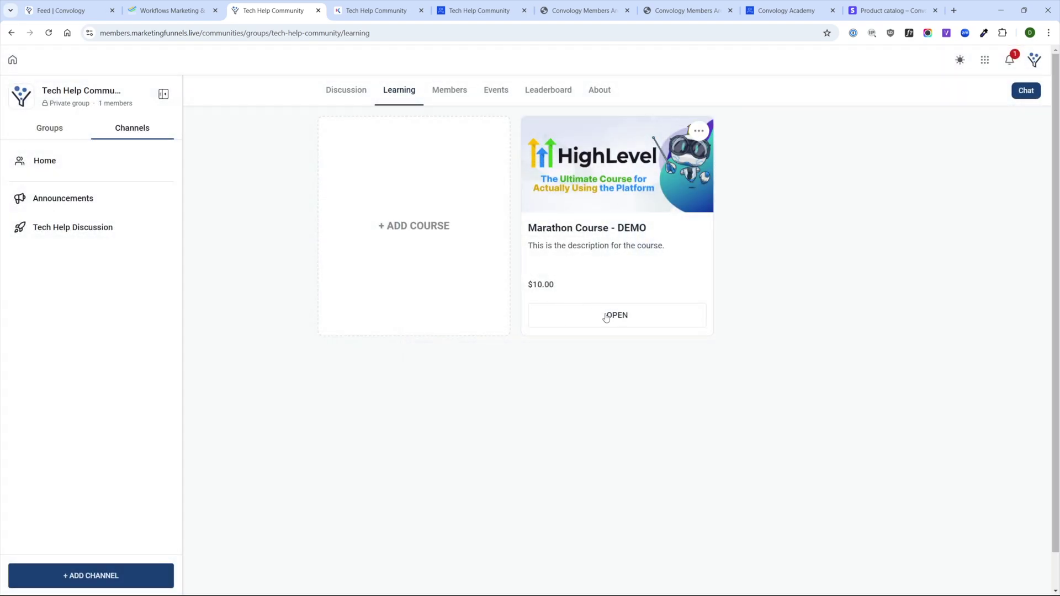
click(614, 324)
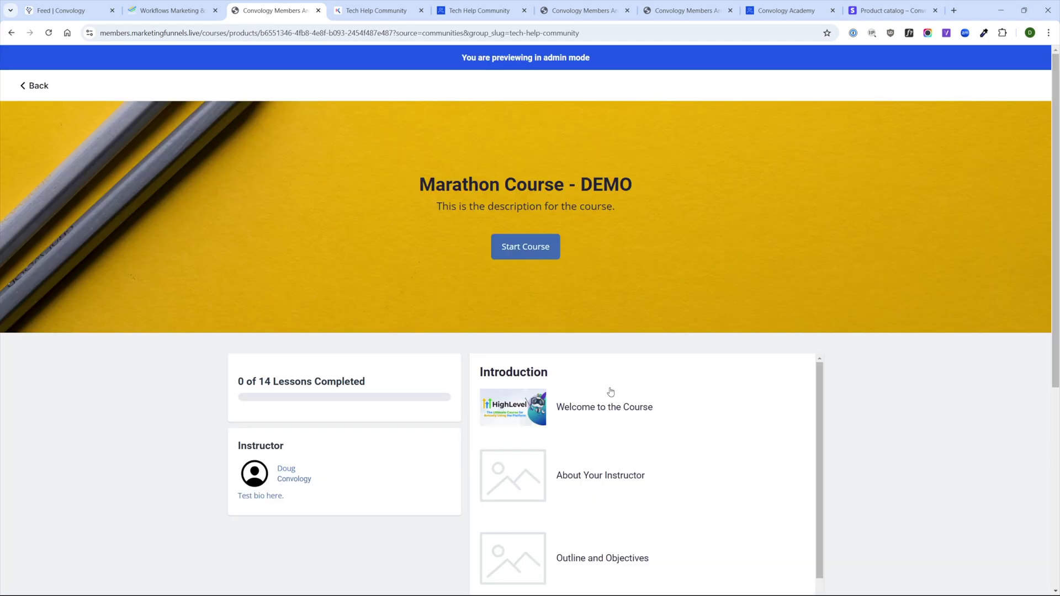
- Preview the Welcome to the Course lesson of Marathon Course - DEMO
click(609, 398)
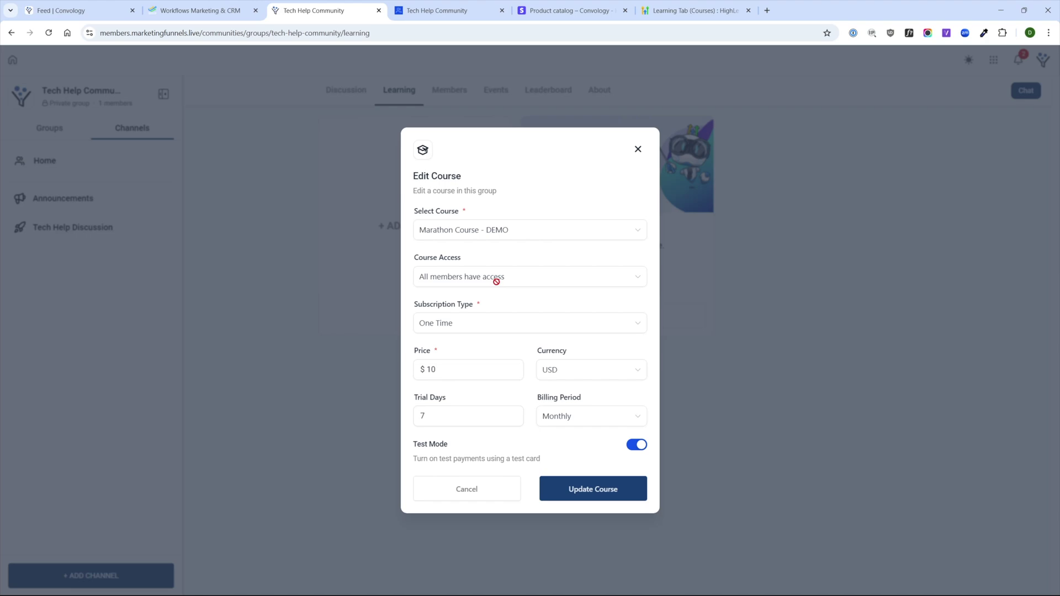
- Keep One Time as the subscription type and return to the CRM's Memberships tab
click(450, 329)
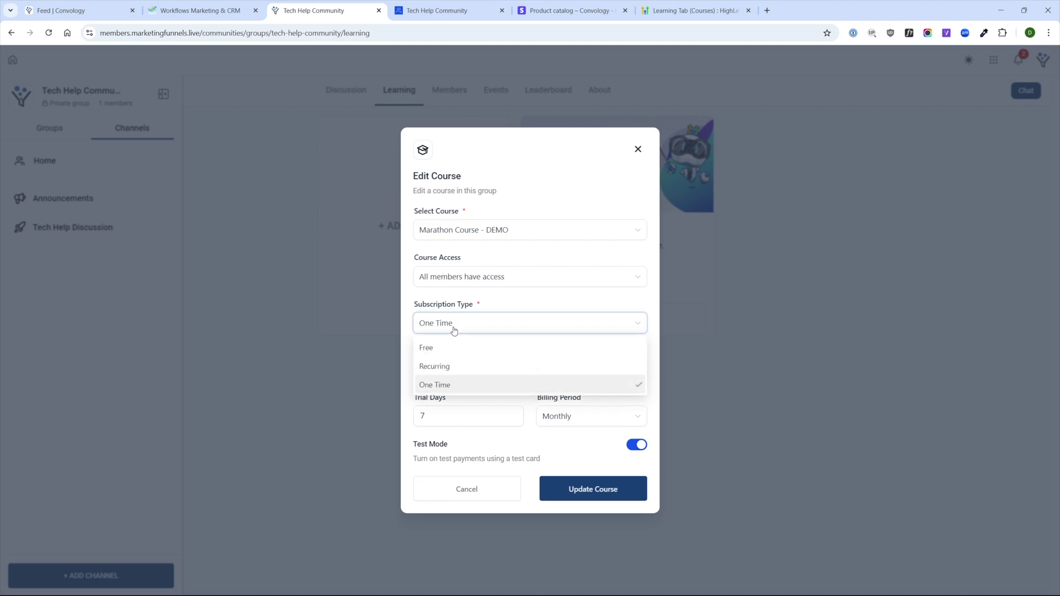
click(457, 328)
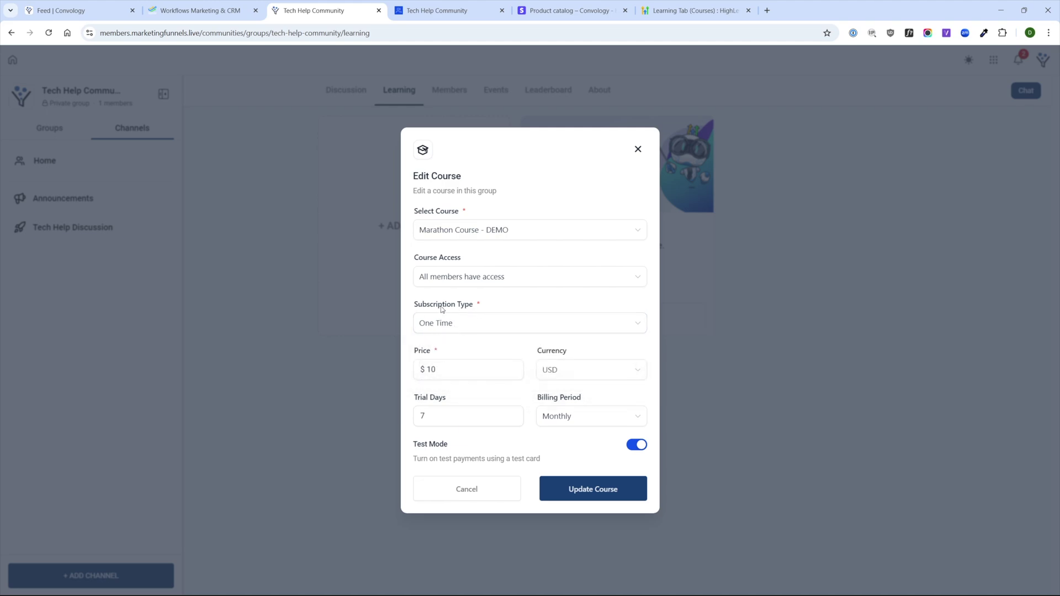
click(442, 327)
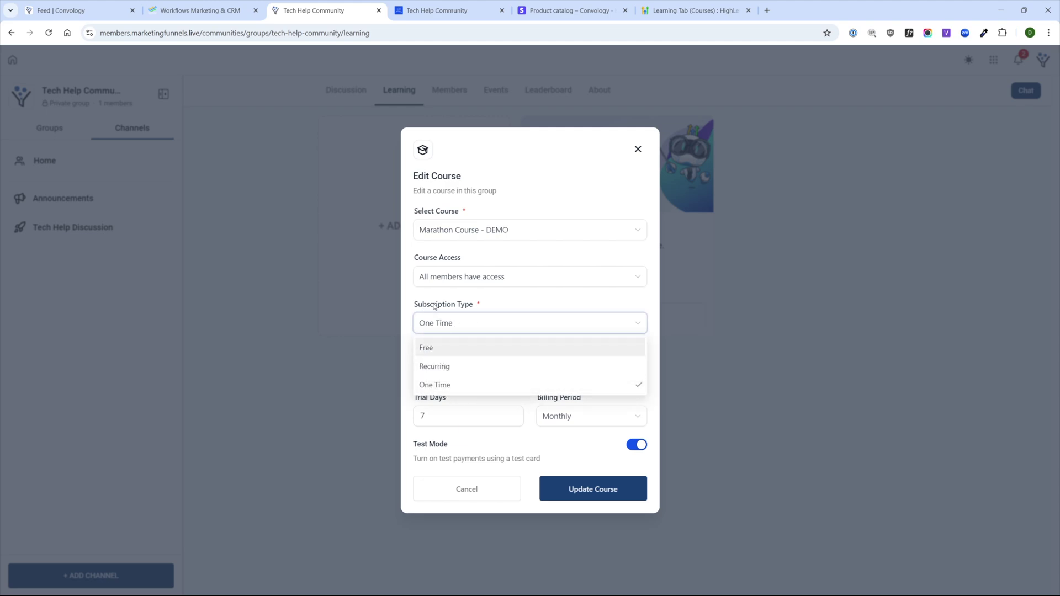
click(462, 384)
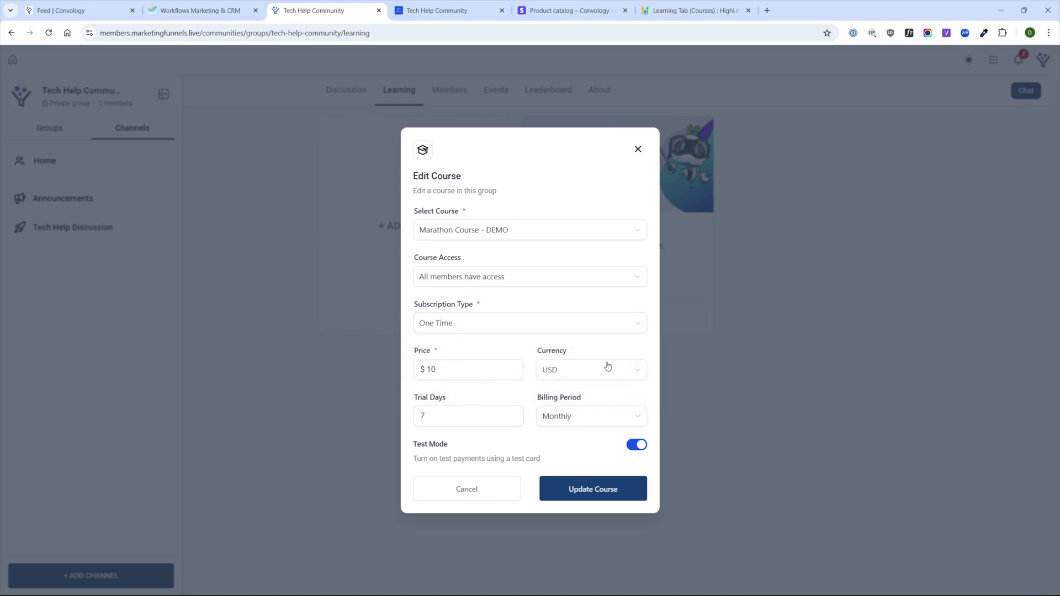
key(ctrl+shift+Tab)
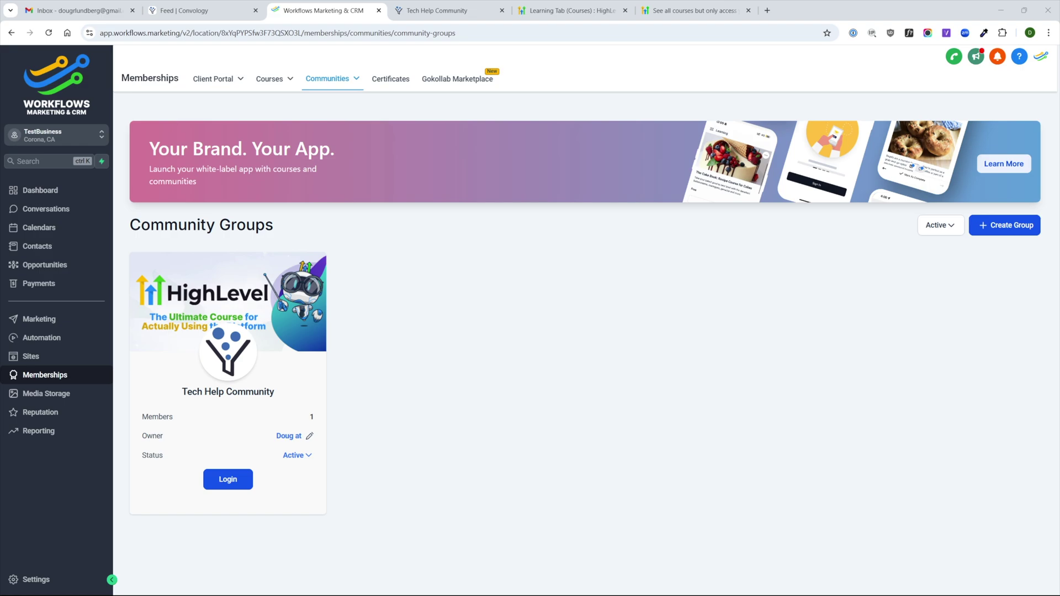
- Create the public Mastermind Group and switch between it and Tech Help Community
click(980, 228)
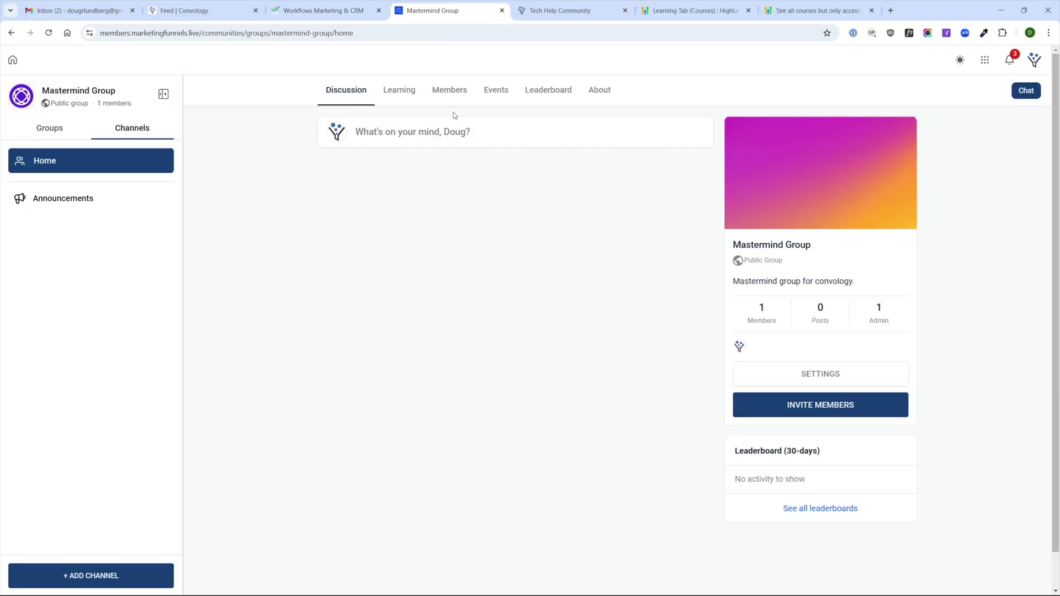
click(44, 131)
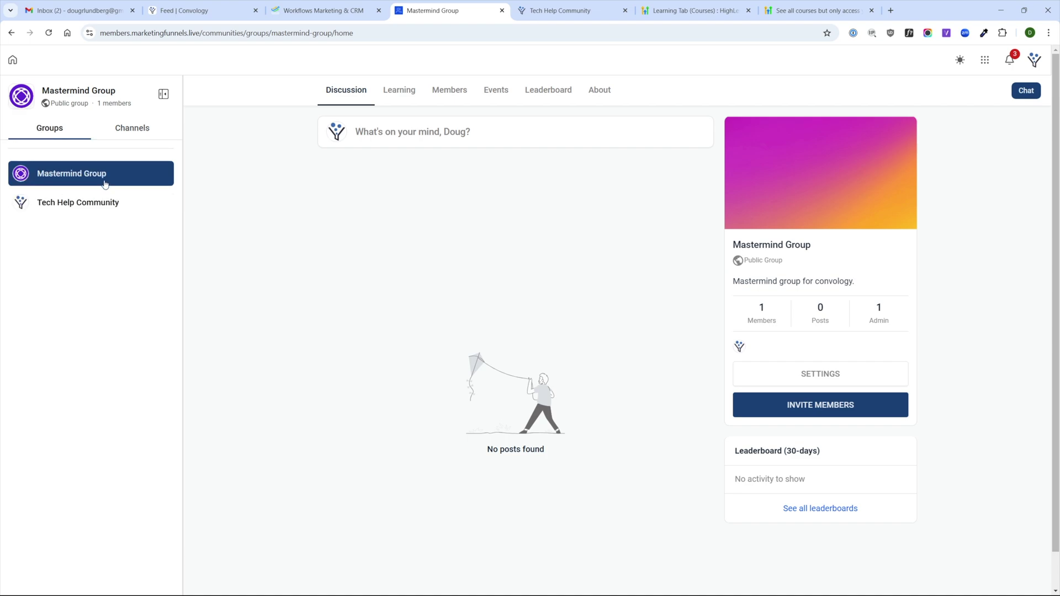
click(81, 203)
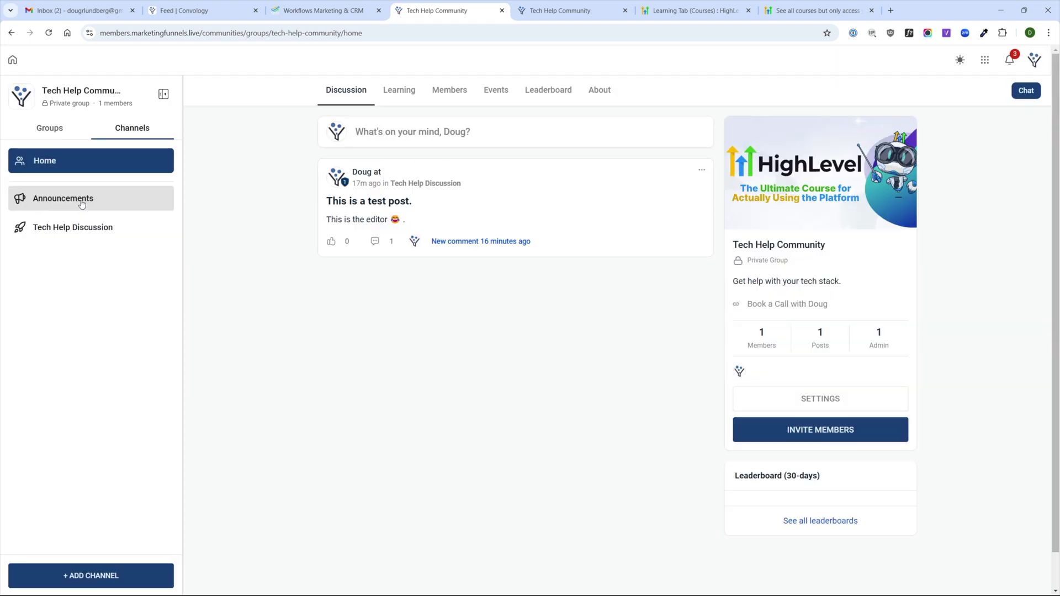
click(61, 130)
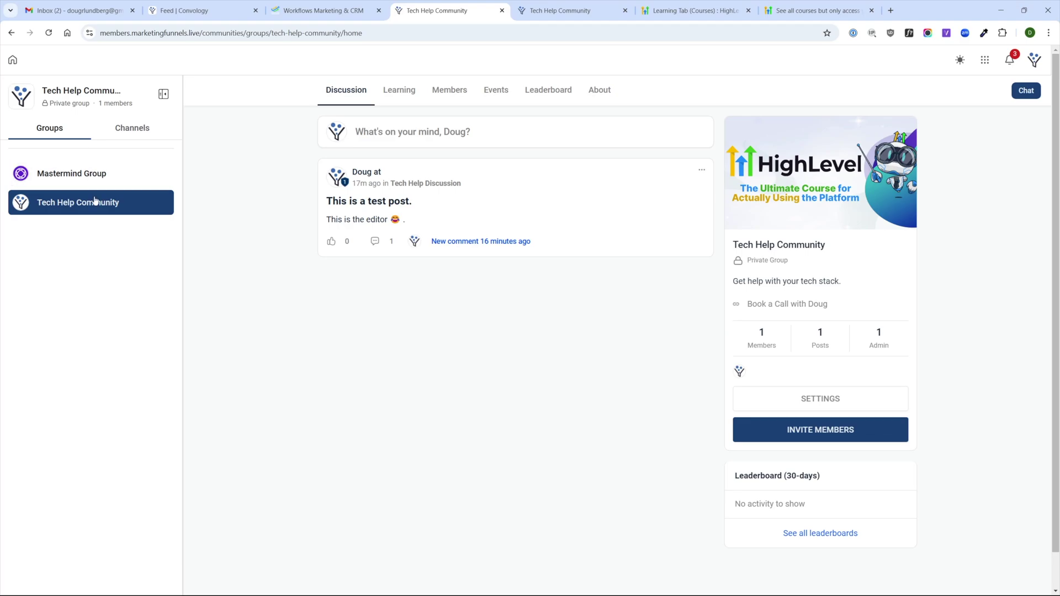
click(79, 175)
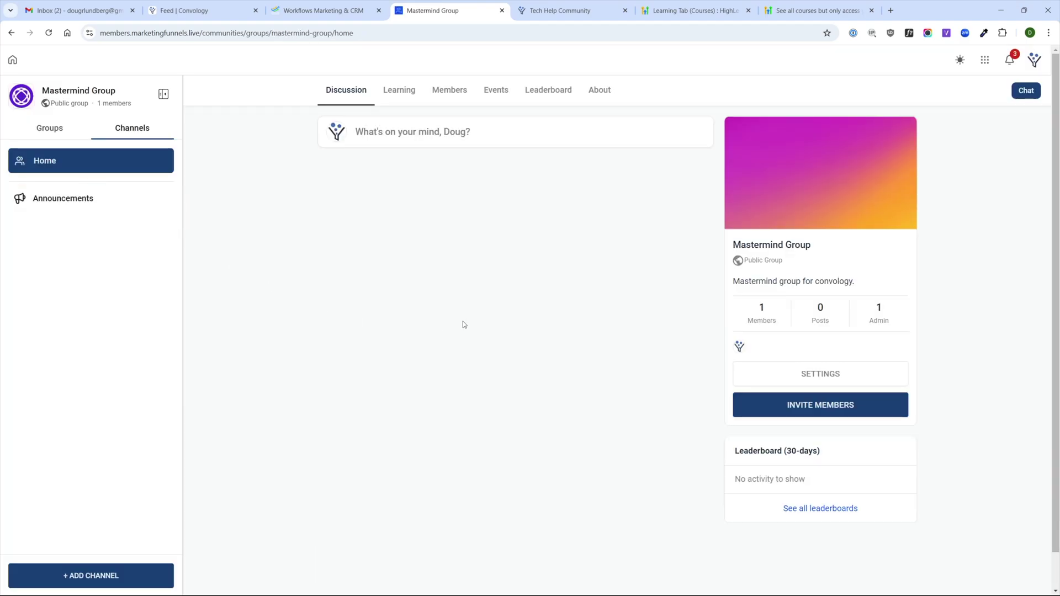
click(50, 128)
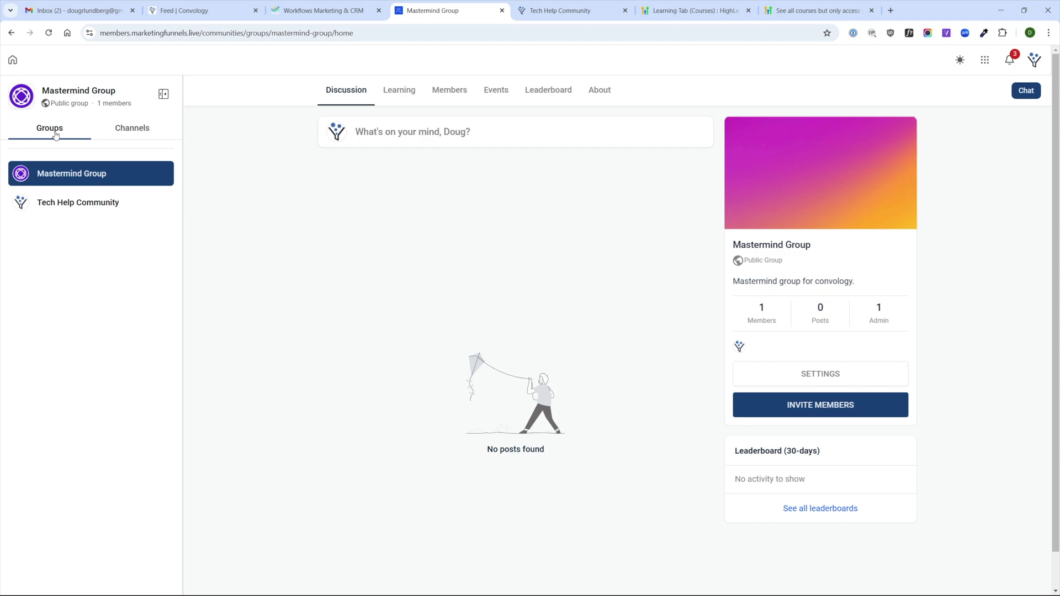
- Browse Mastermind Group's Learning, Members, Events, Leaderboard and About, then return to Tech Help Community
click(408, 97)
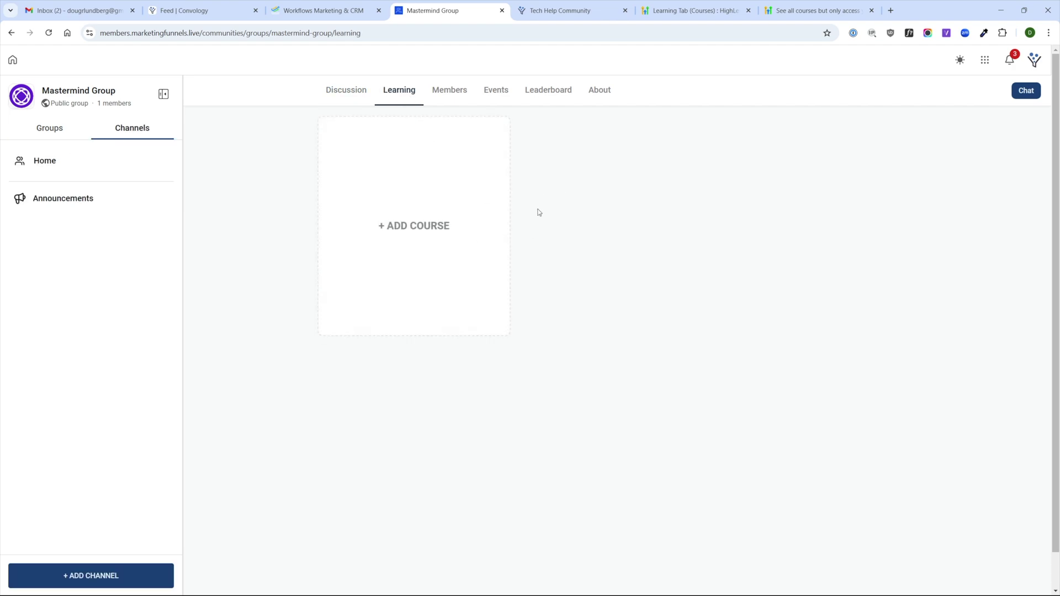
click(452, 93)
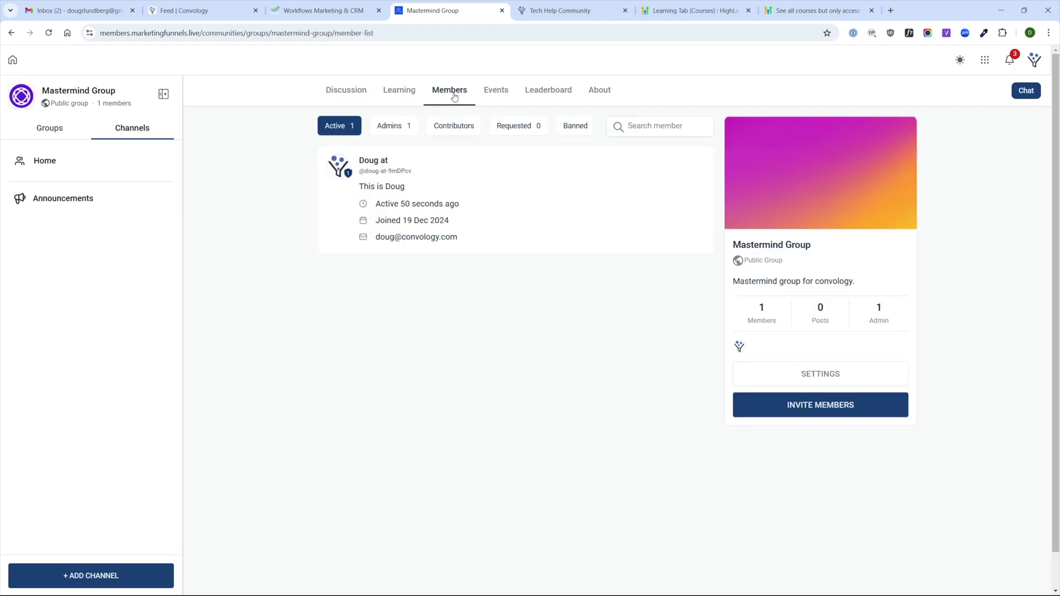
click(509, 93)
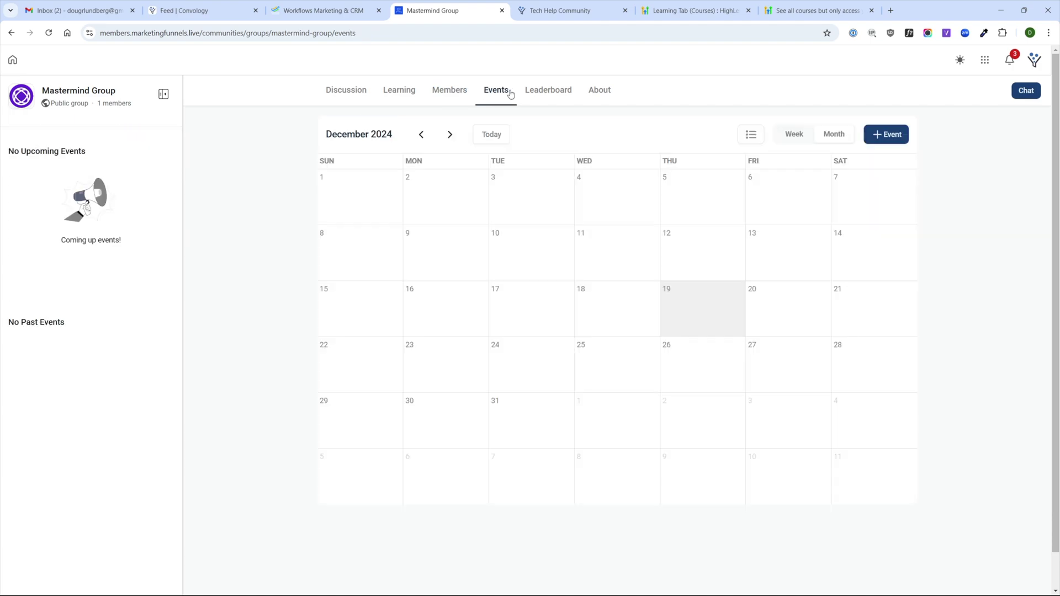
click(552, 95)
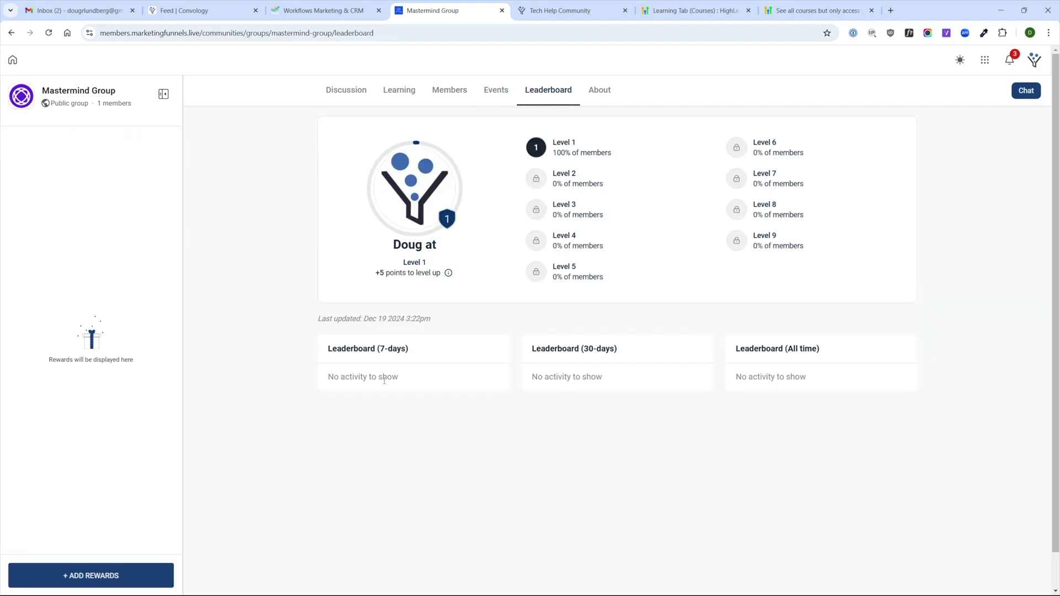
click(601, 90)
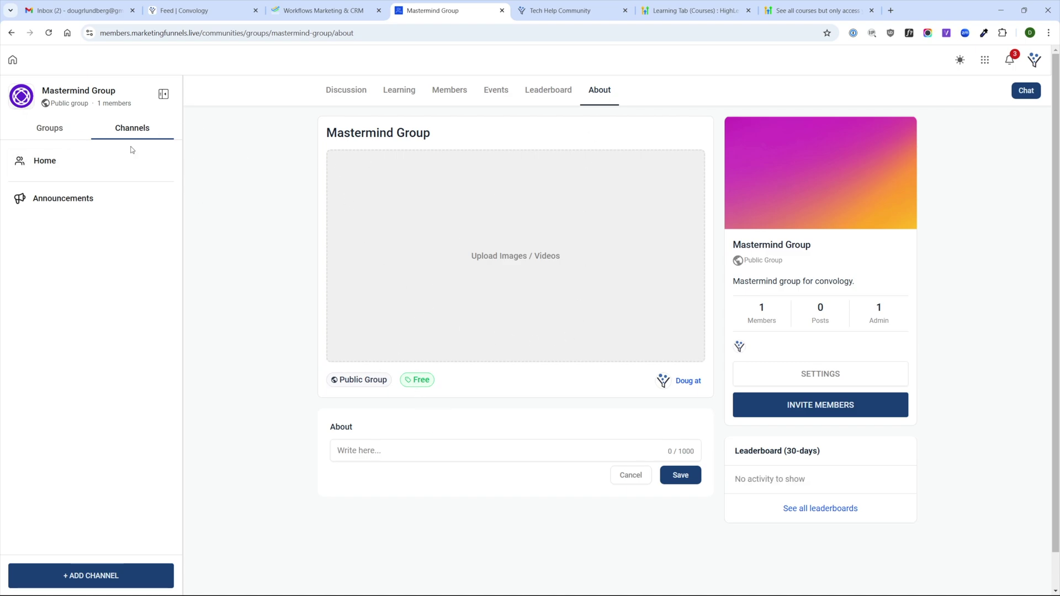
click(48, 129)
click(62, 200)
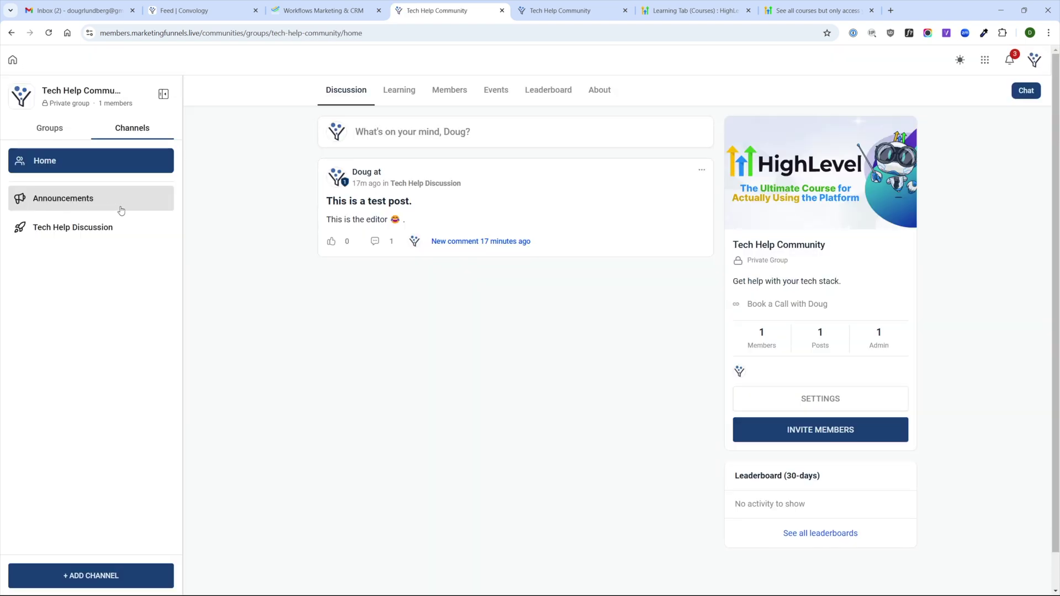
- Check Tech Help Community's Learning, Members and Events, then return to its Discussion feed
click(399, 90)
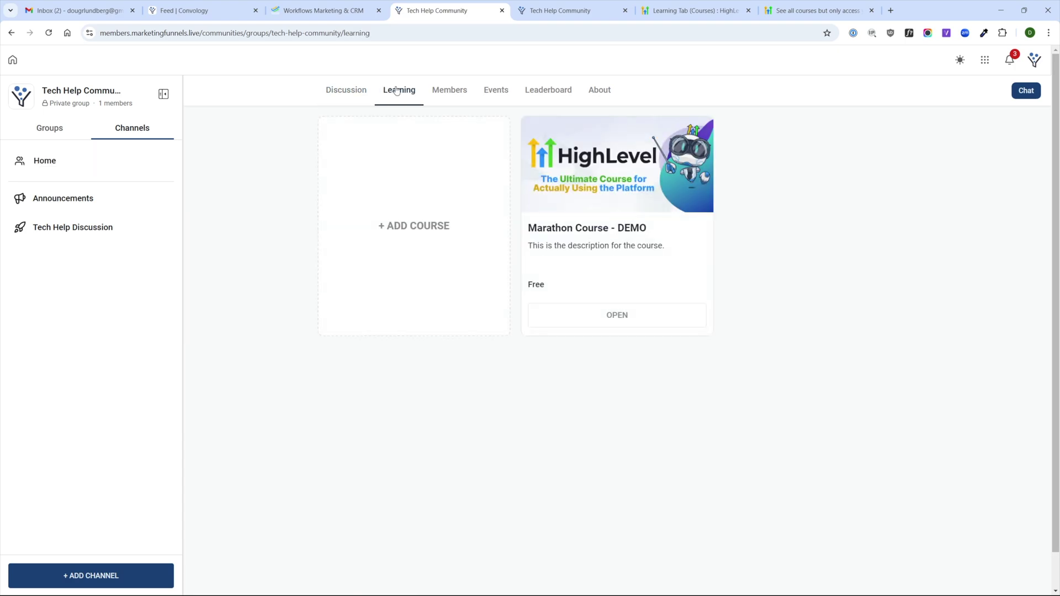
click(463, 97)
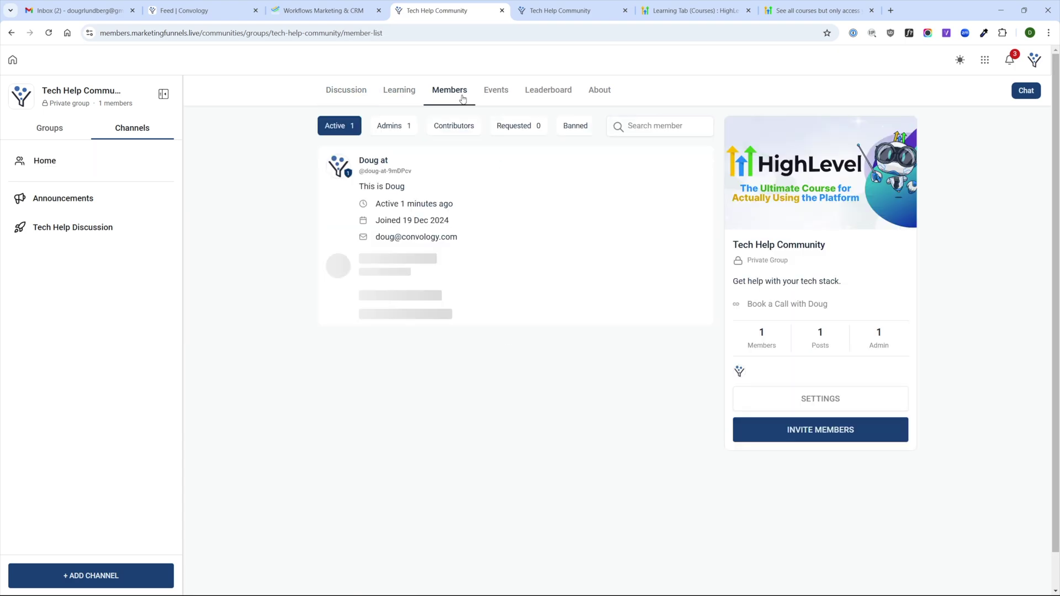
click(495, 90)
click(346, 90)
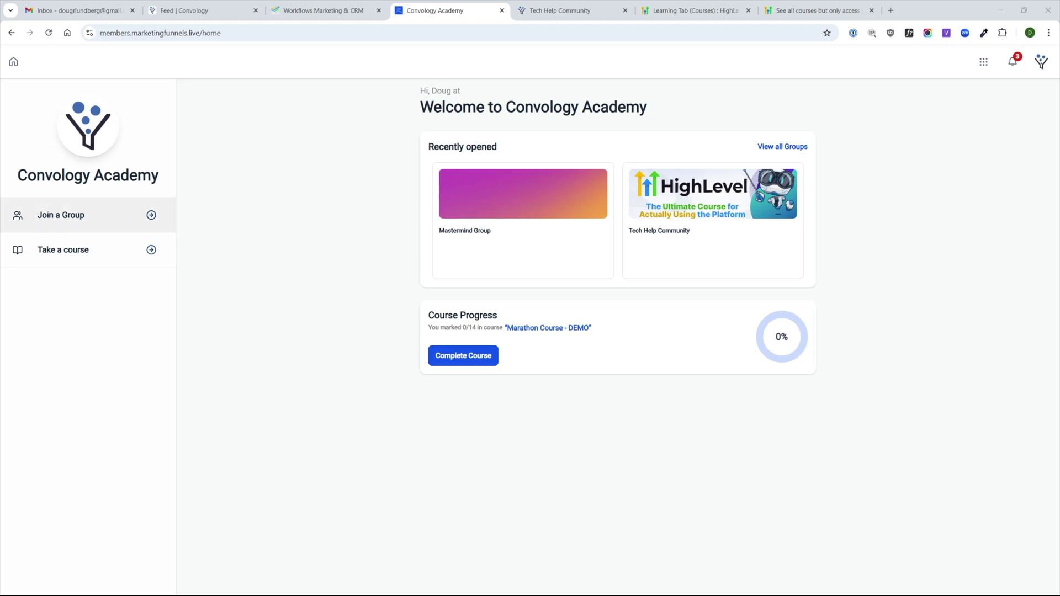
- Open Mastermind Group from the academy's group list, then go back to the members-area home
click(81, 220)
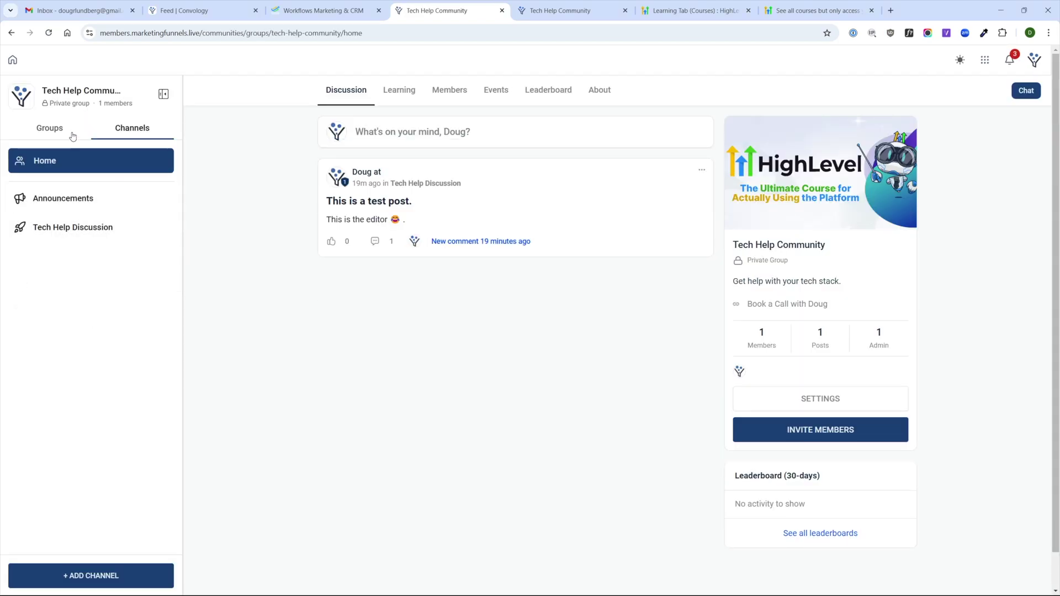
click(72, 136)
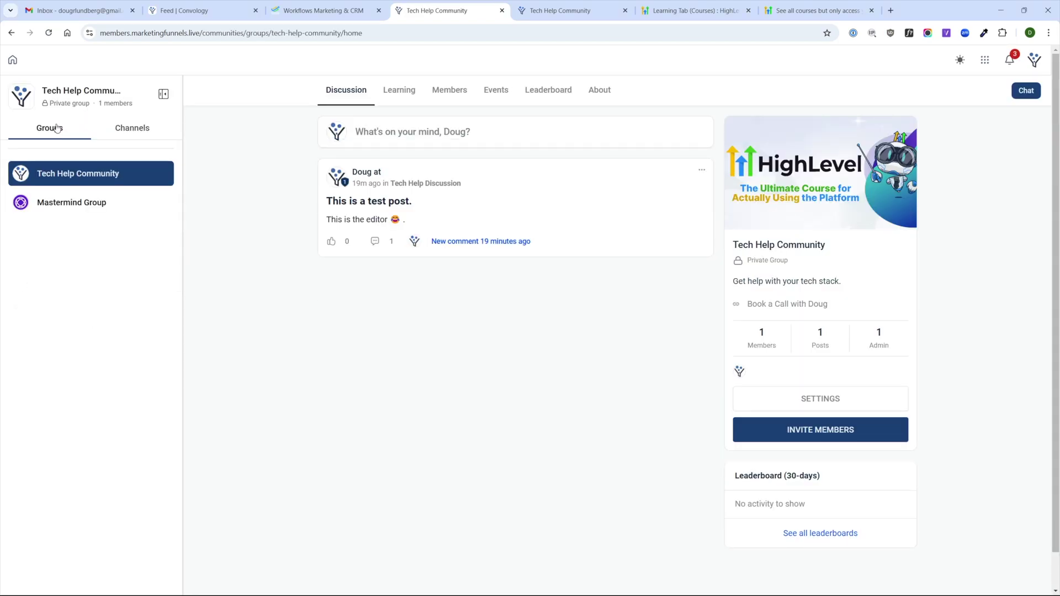
click(64, 205)
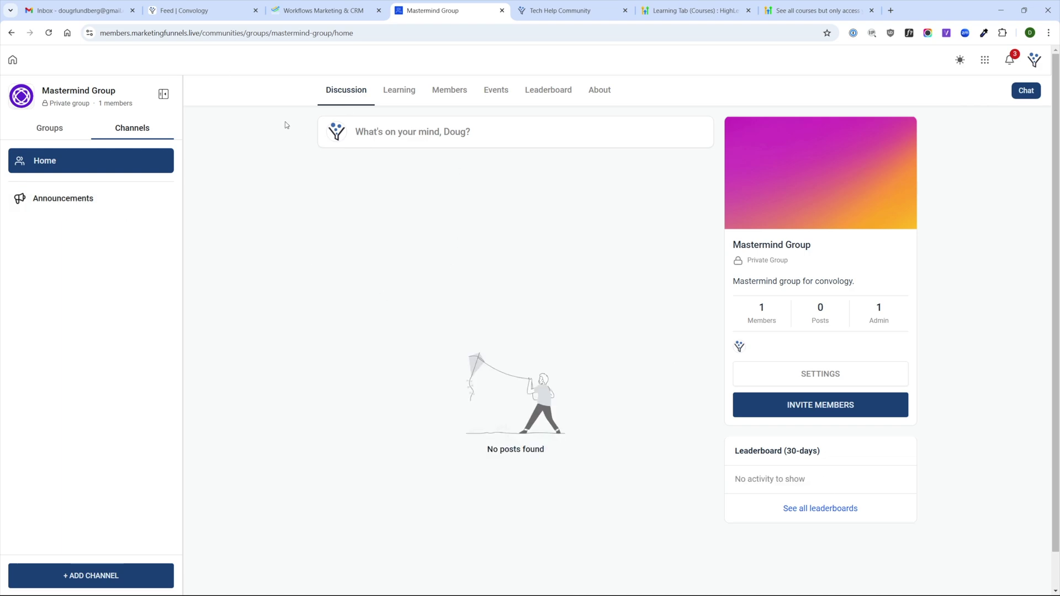
click(36, 128)
click(12, 59)
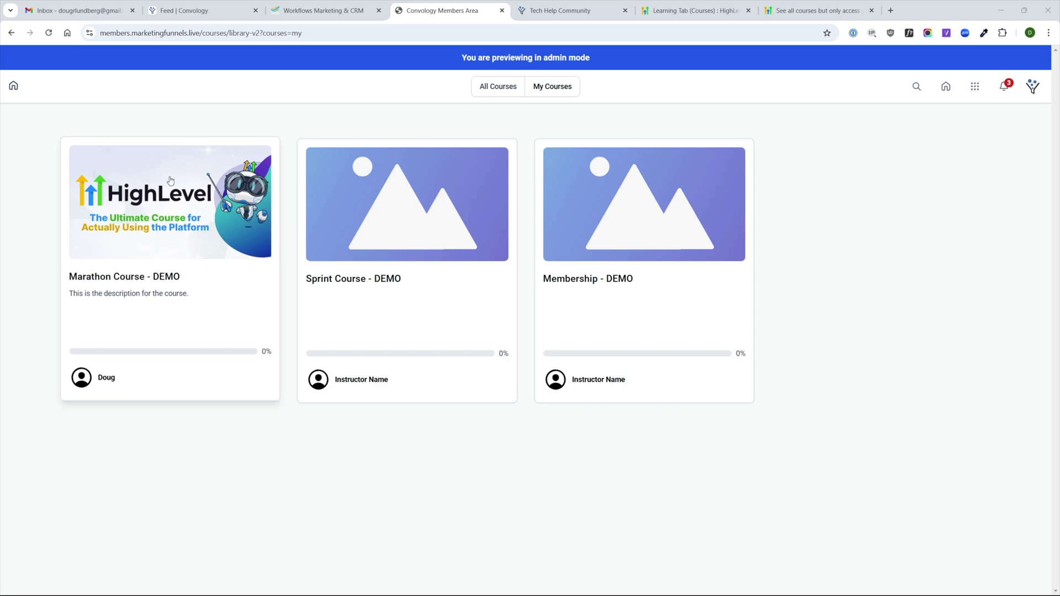
- Show All Courses in the library and open Marathon Course - DEMO
click(546, 88)
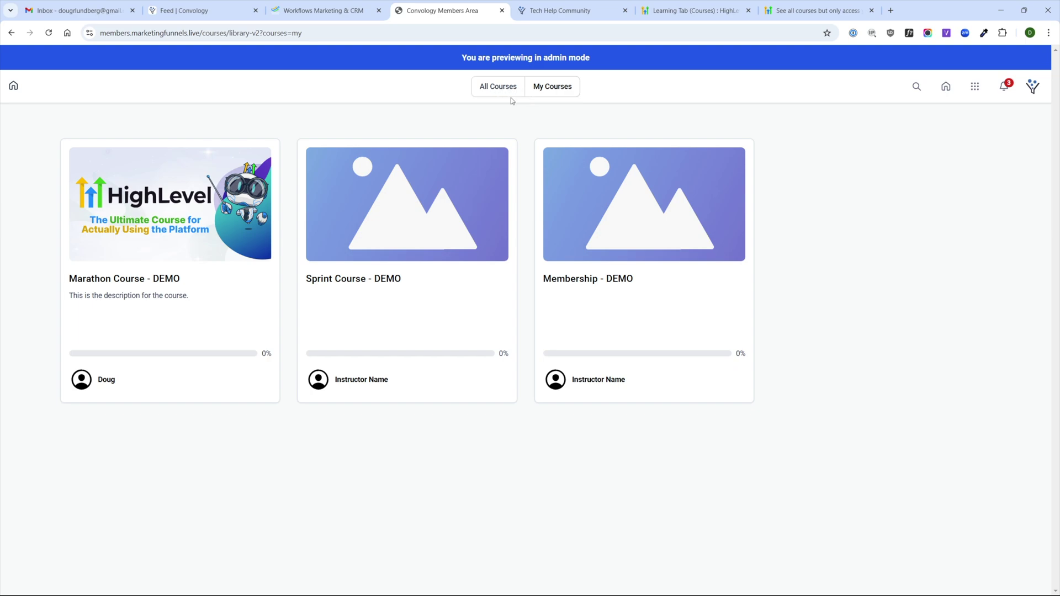
click(501, 89)
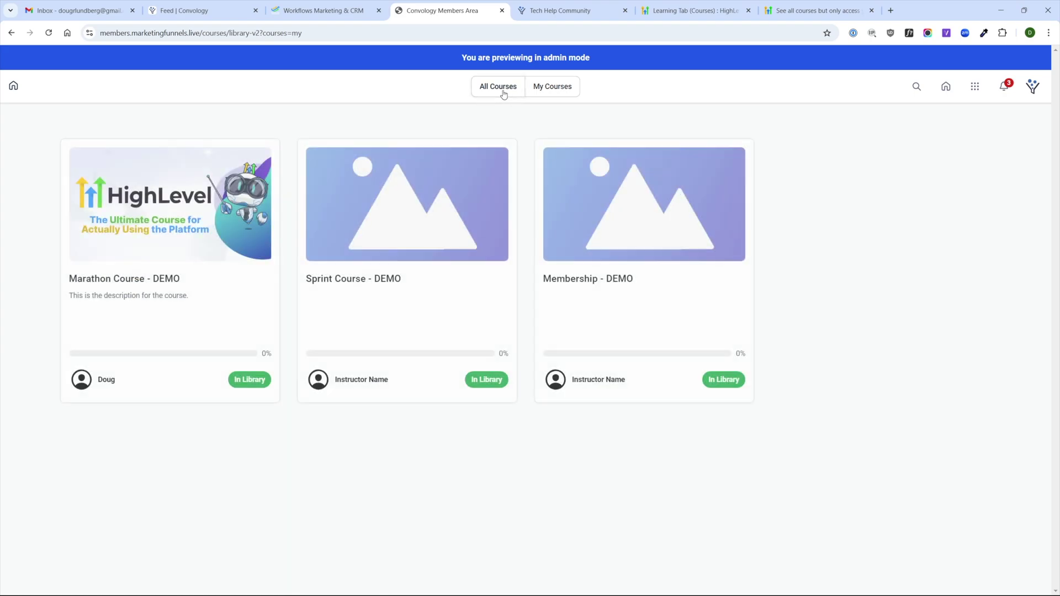
click(174, 278)
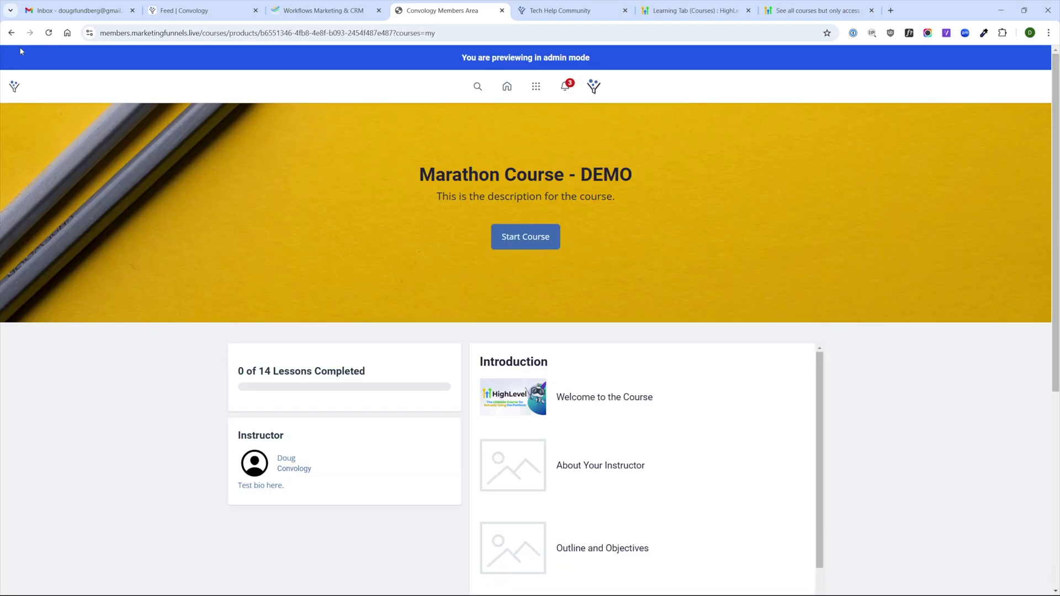